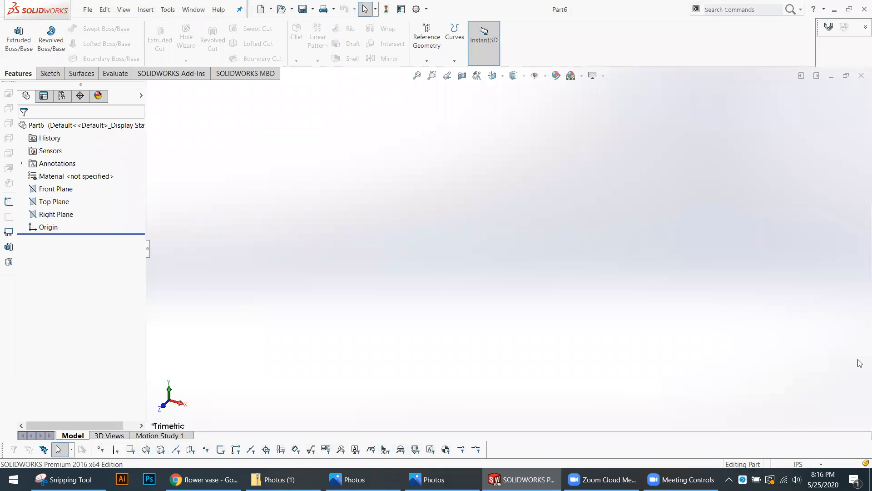
{"action": "left_click", "coordinate": [816, 464]}
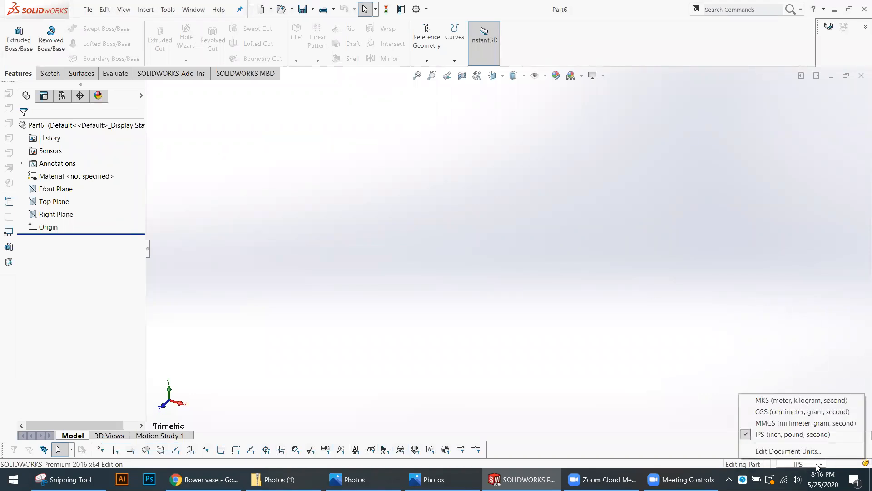
{"action": "left_click", "coordinate": [678, 366]}
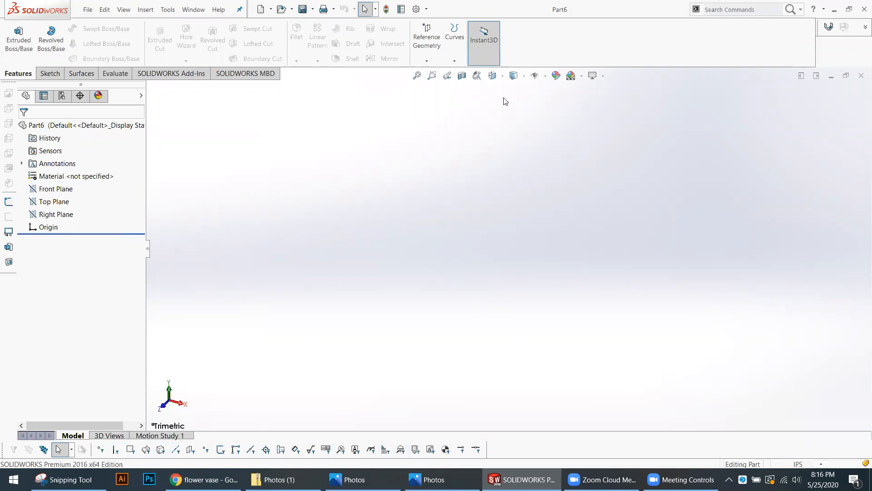
Step: Save the new part to the Desktop under the file name vaze
{"action": "left_click", "coordinate": [88, 11]}
{"action": "left_click", "coordinate": [97, 105]}
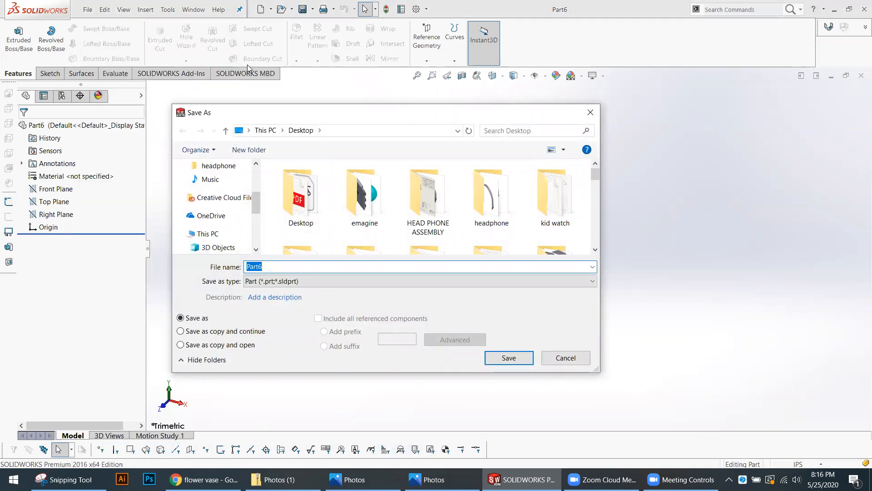
{"action": "type", "text": "vaze"}
{"action": "left_click", "coordinate": [509, 357]}
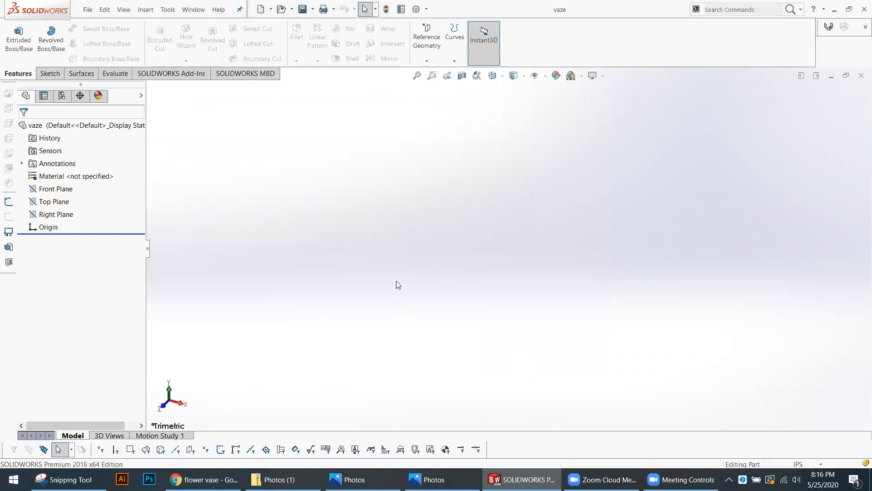
Step: Save the part under the corrected file name vase on the Desktop, replacing the existing Vase.SLDPRT
{"action": "left_click", "coordinate": [89, 10]}
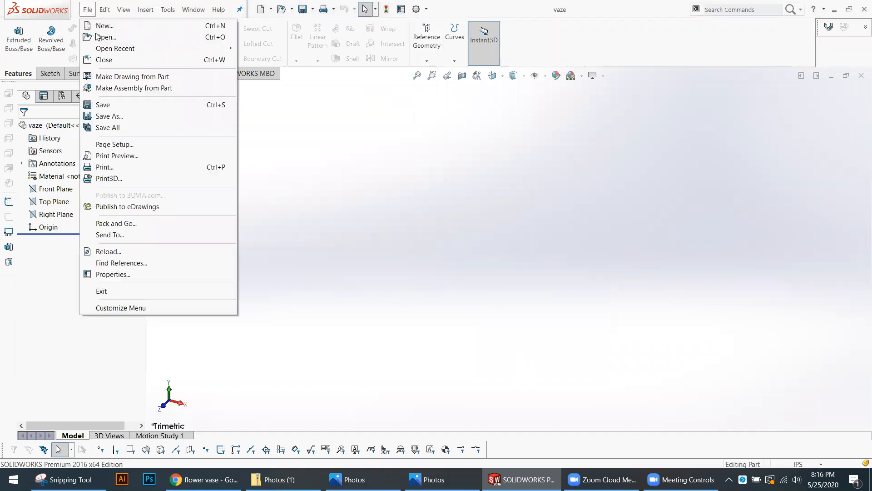
{"action": "left_click", "coordinate": [113, 116]}
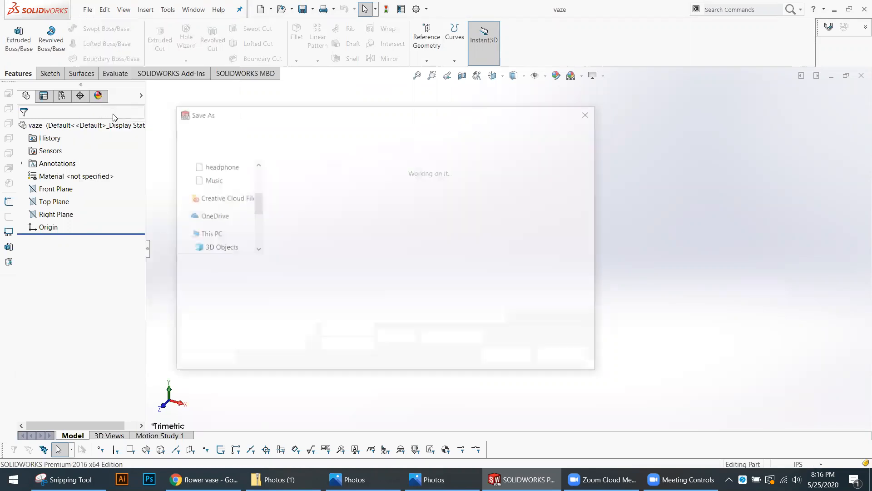
{"action": "type", "text": "vase"}
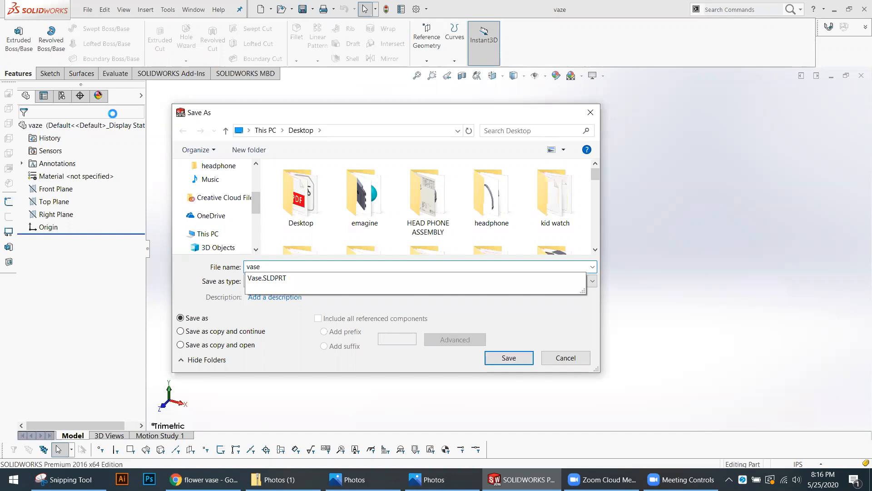
{"action": "key", "text": "Return"}
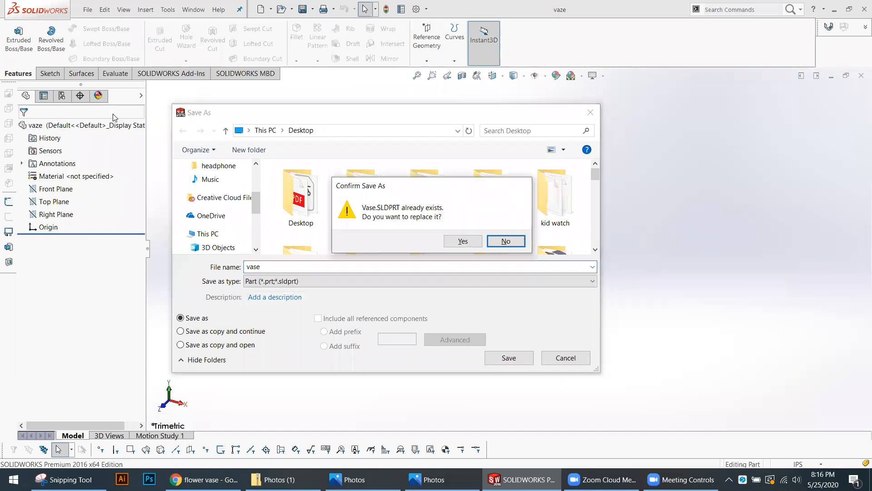
{"action": "left_click", "coordinate": [467, 243]}
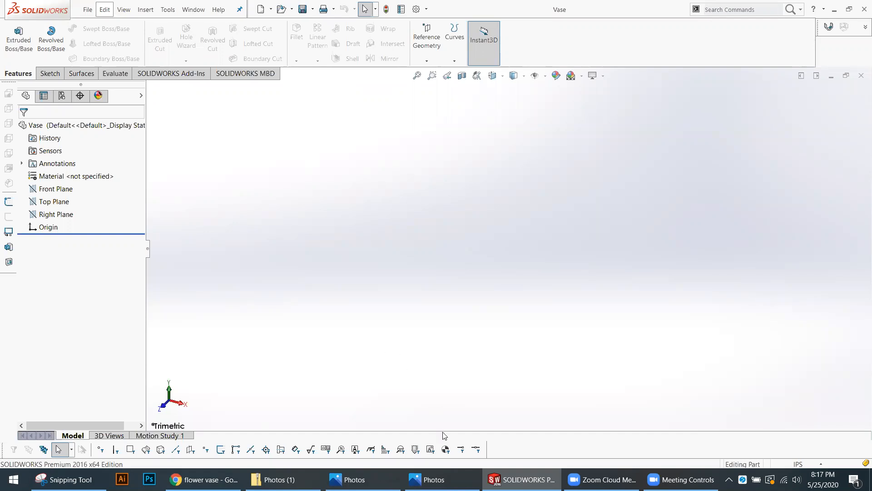
Step: Switch to Chrome and browse the flower vase image results for a reference shape, previewing the yellow porcelain ceramic vases
{"action": "key", "text": "alt+Tab"}
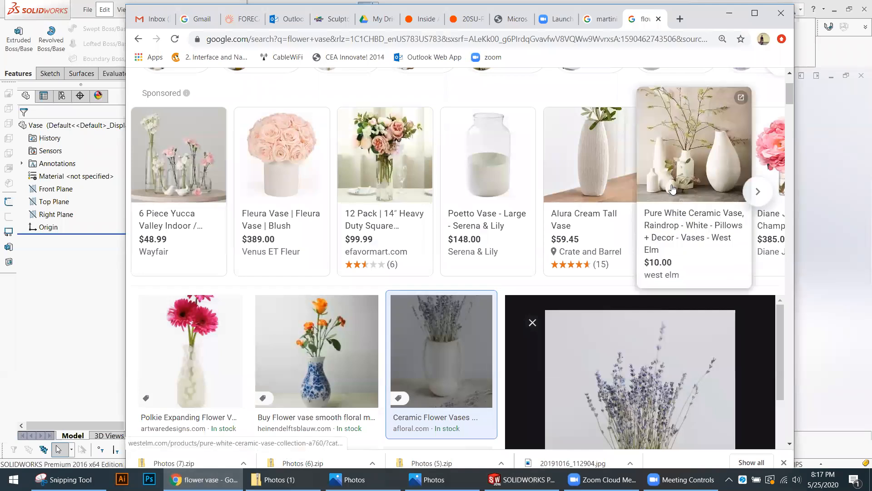
{"action": "scroll", "coordinate": [673, 190], "scroll_direction": "down", "scroll_amount": 2}
{"action": "scroll", "coordinate": [673, 189], "scroll_direction": "down", "scroll_amount": 5}
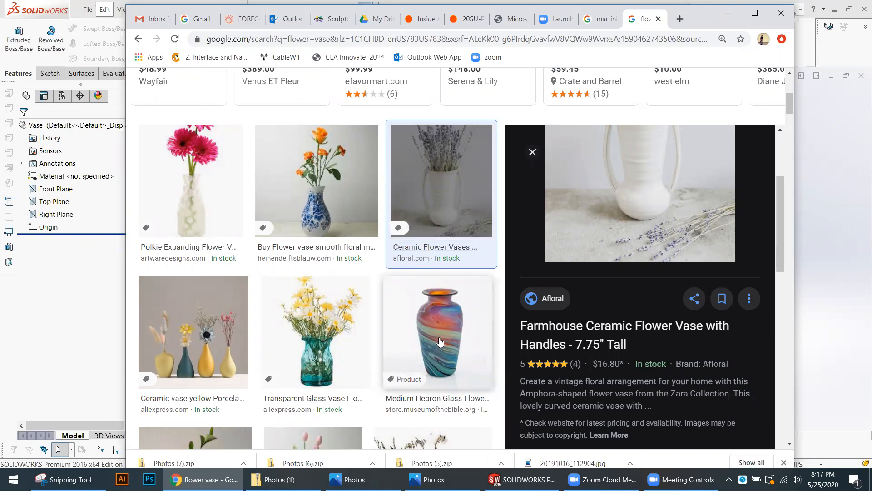
{"action": "scroll", "coordinate": [440, 342], "scroll_direction": "down", "scroll_amount": 3}
{"action": "scroll", "coordinate": [439, 341], "scroll_direction": "down", "scroll_amount": 1}
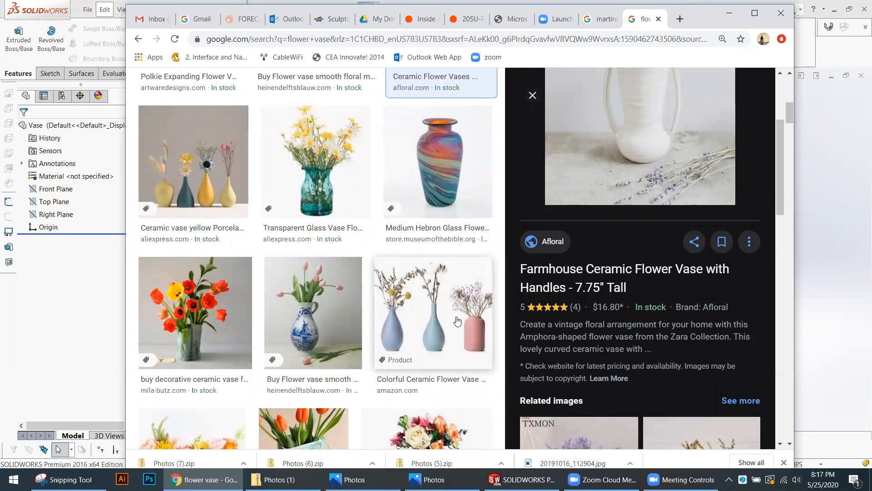
{"action": "left_click", "coordinate": [194, 196]}
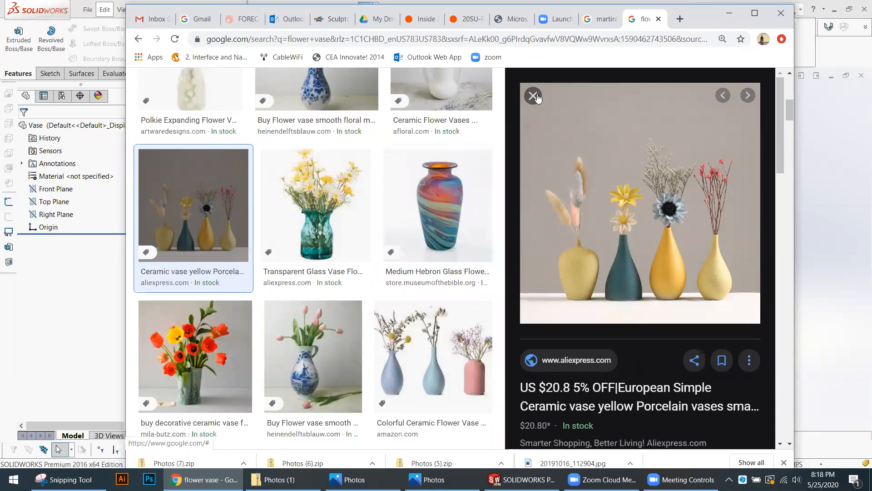
{"action": "left_click", "coordinate": [535, 97]}
{"action": "scroll", "coordinate": [603, 253], "scroll_direction": "down", "scroll_amount": 4}
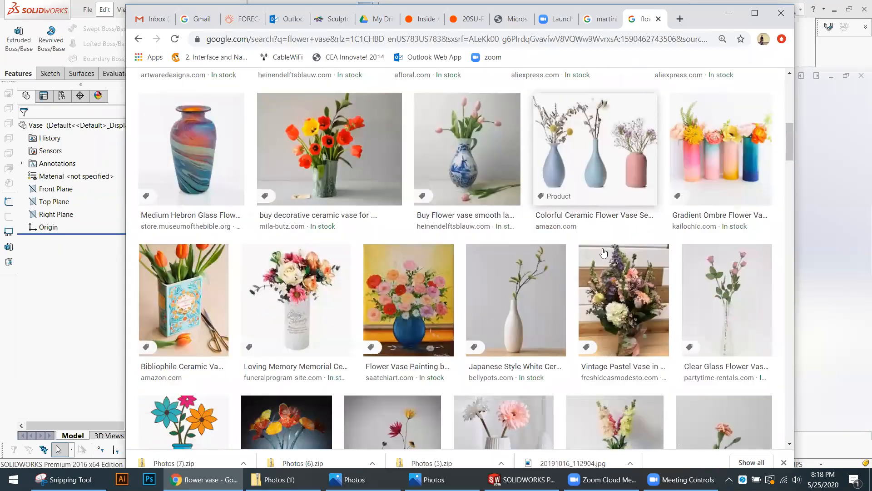
Step: Open the Japanese Style White Ceramic Flower Vase image and copy it from the browser to the desktop
{"action": "left_click", "coordinate": [497, 308]}
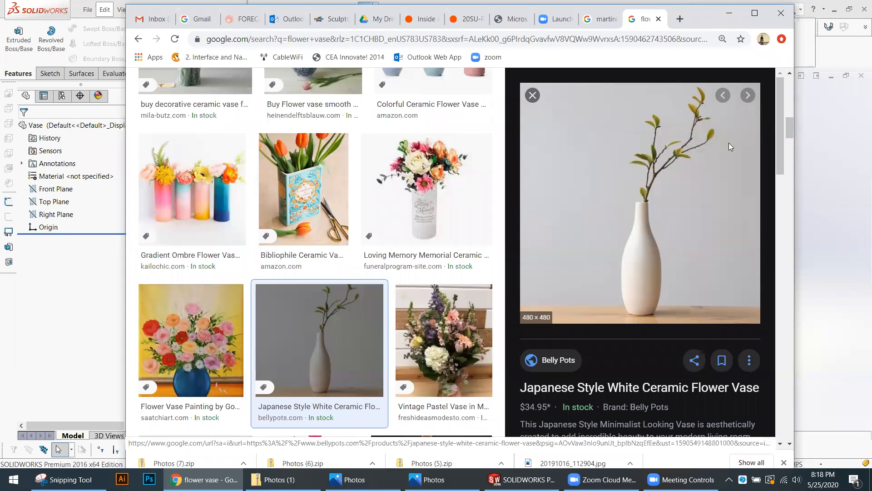
{"action": "left_click", "coordinate": [836, 11]}
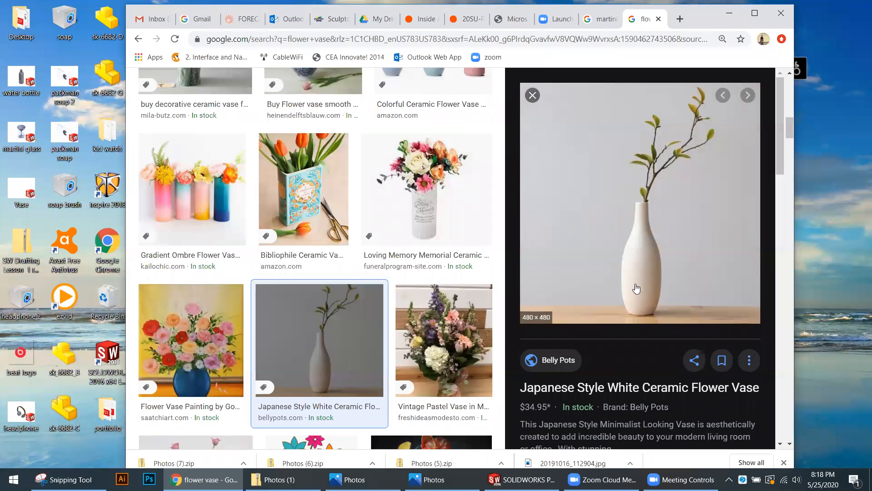
{"action": "left_click_drag", "start_coordinate": [636, 285], "coordinate": [822, 240]}
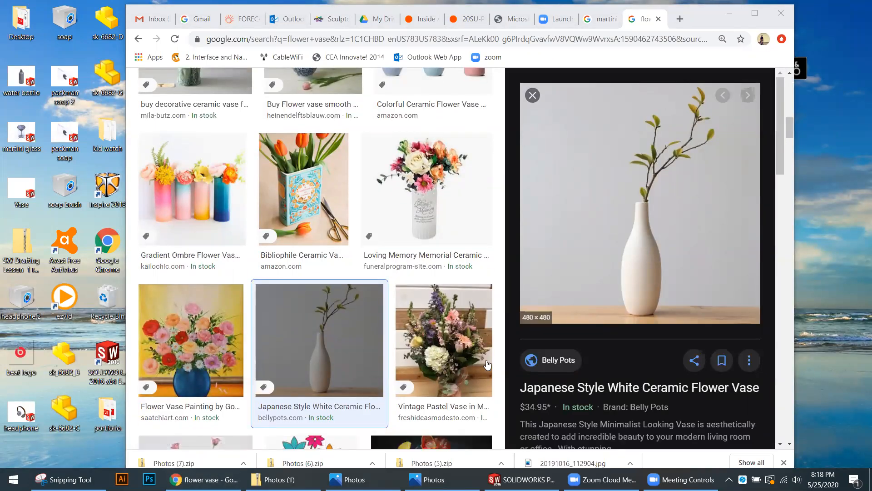
Step: Switch back to SOLIDWORKS and show the Front, Top and Right planes in the vase part
{"action": "left_click", "coordinate": [521, 479]}
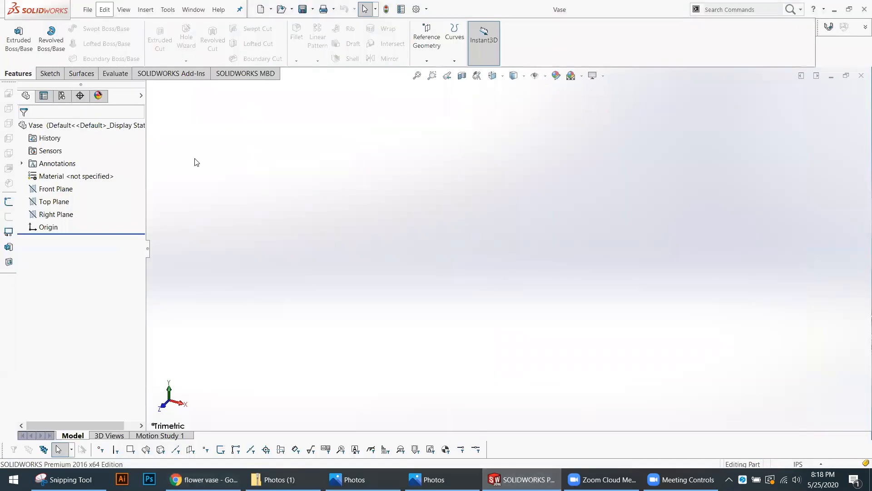
{"action": "right_click", "coordinate": [48, 191]}
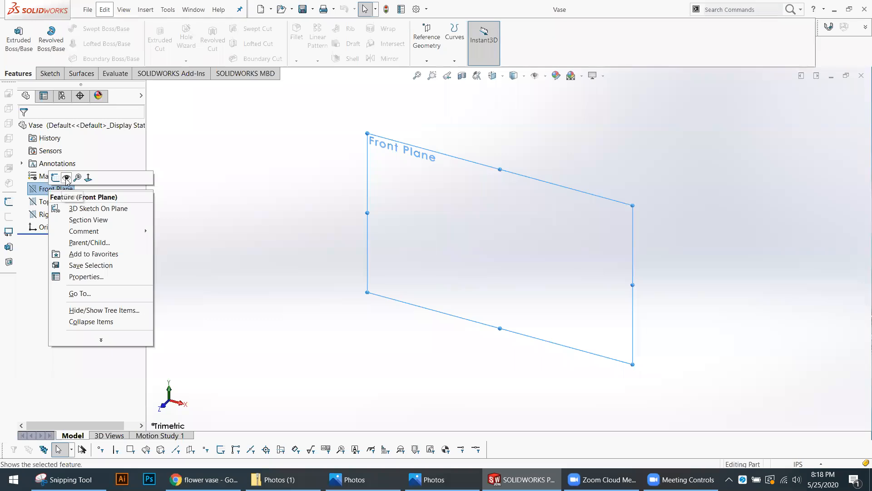
{"action": "key", "text": "Escape"}
{"action": "right_click", "coordinate": [62, 202]}
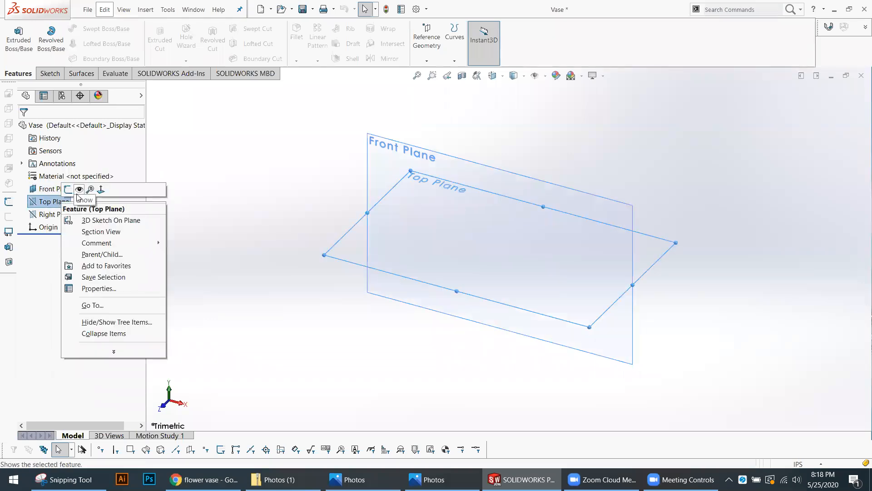
{"action": "key", "text": "Escape"}
{"action": "right_click", "coordinate": [59, 216]}
{"action": "key", "text": "Escape"}
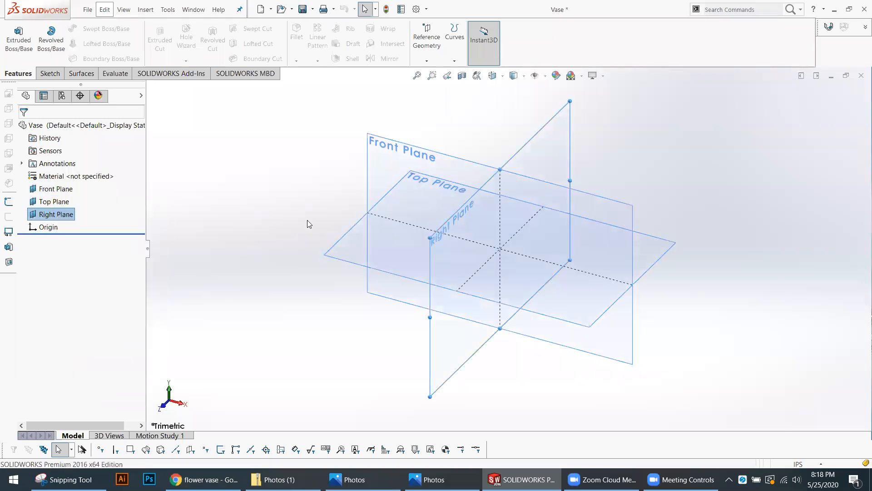
Step: Start a new sketch on the Front Plane
{"action": "middle_click_drag", "start_coordinate": [302, 223], "coordinate": [298, 227]}
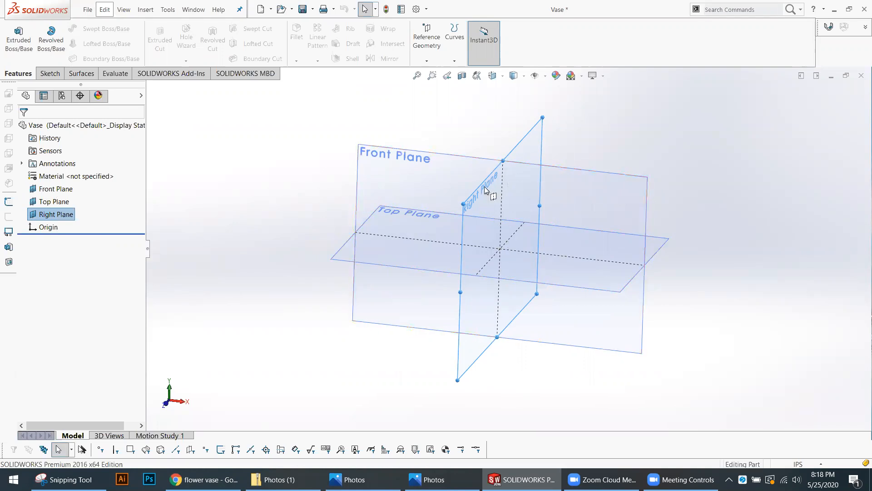
{"action": "middle_click_drag", "start_coordinate": [542, 225], "coordinate": [518, 271]}
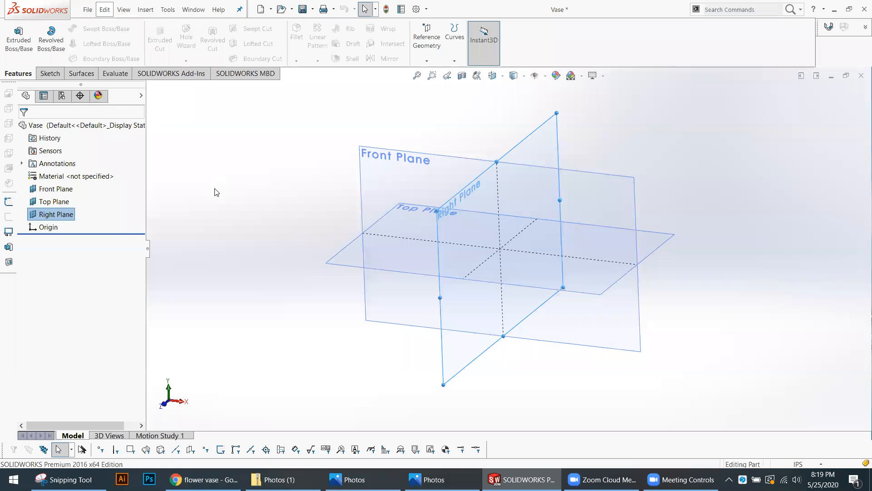
{"action": "left_click", "coordinate": [391, 160]}
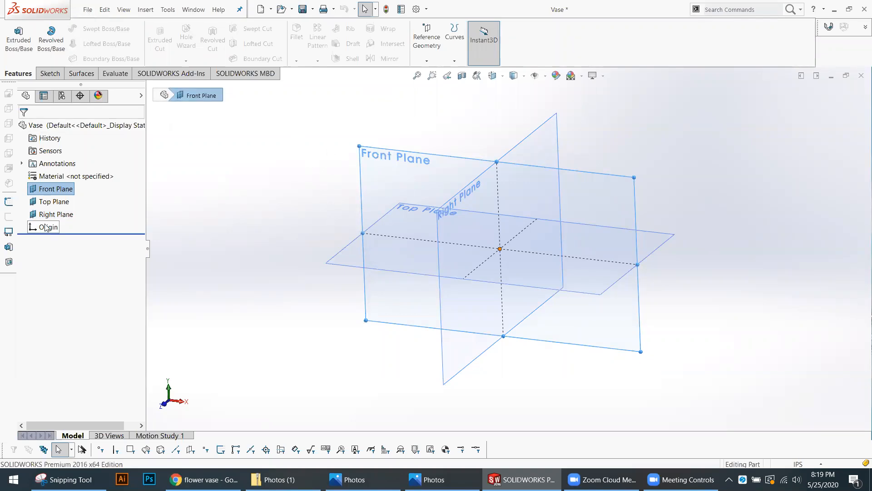
{"action": "left_click", "coordinate": [44, 75]}
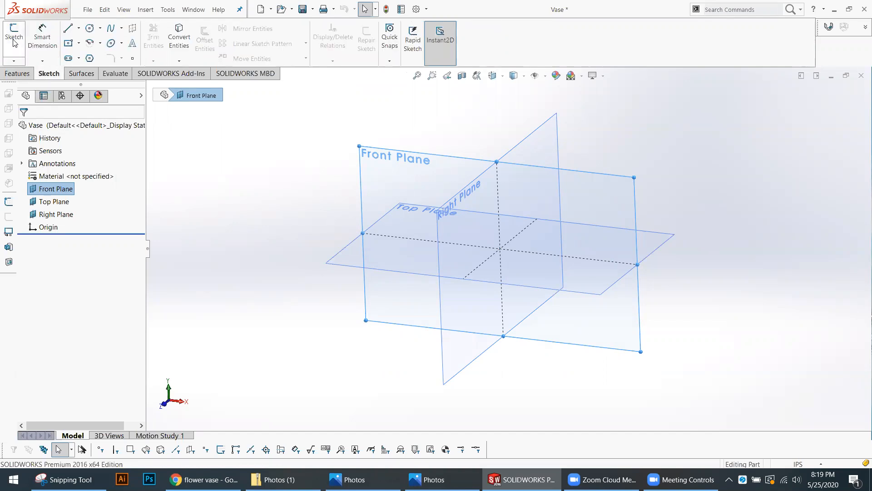
{"action": "left_click", "coordinate": [14, 40]}
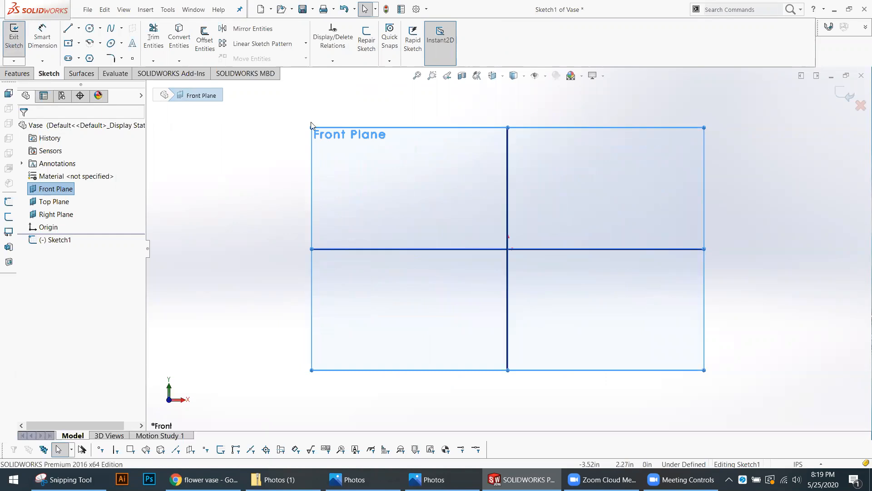
Step: Sketch a vertical centerline about 5.08 in long, running upward from the origin
{"action": "left_click", "coordinate": [79, 30]}
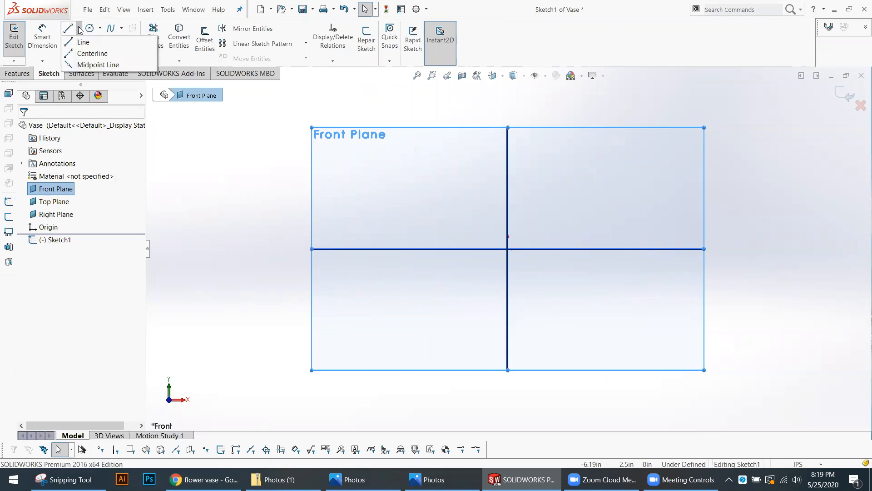
{"action": "left_click", "coordinate": [87, 54]}
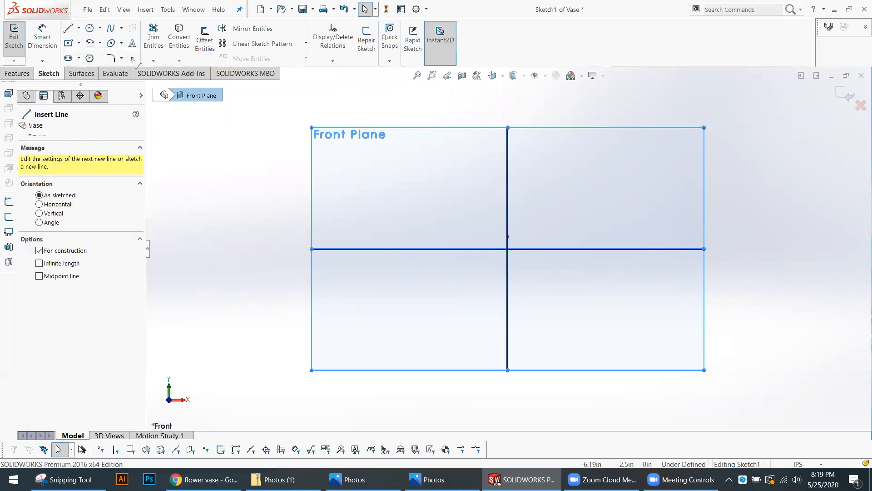
{"action": "left_click", "coordinate": [508, 249]}
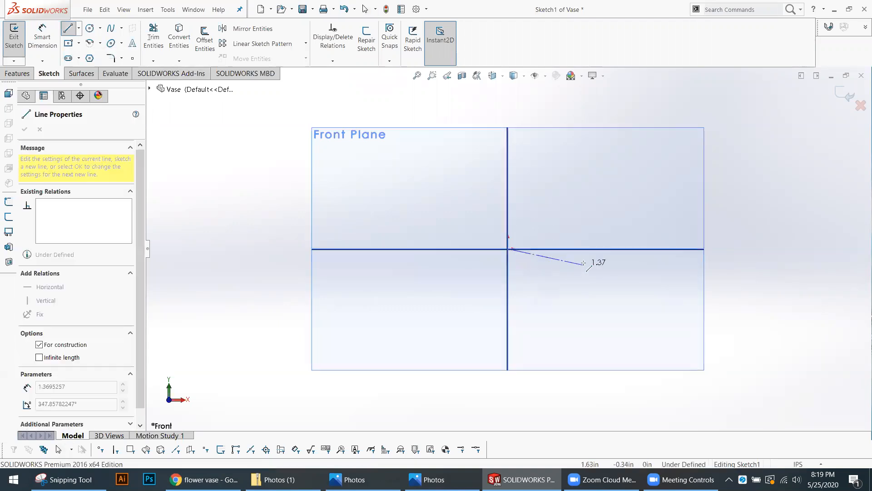
{"action": "scroll", "coordinate": [540, 200], "scroll_direction": "up", "scroll_amount": 3}
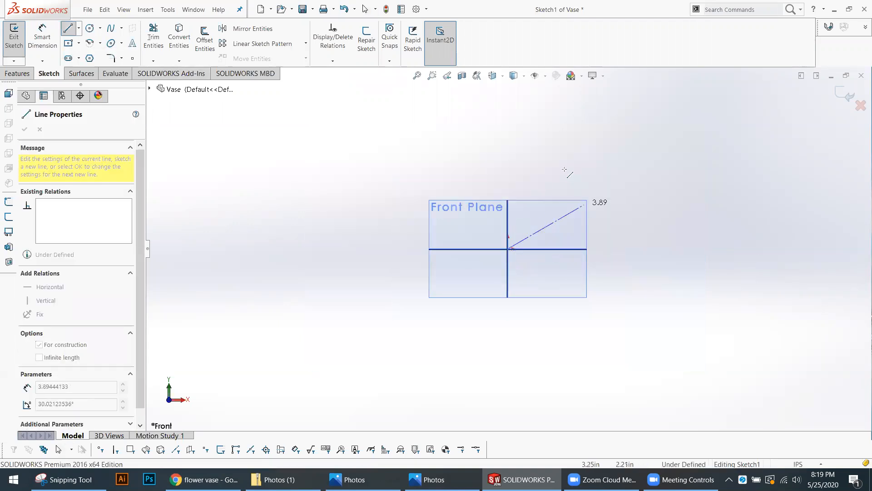
{"action": "left_click", "coordinate": [508, 135]}
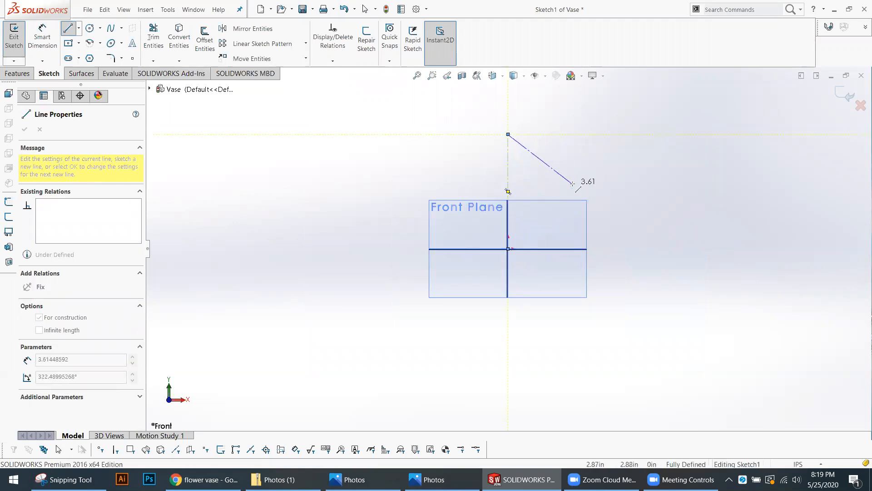
{"action": "key", "text": "Escape"}
{"action": "key", "text": "Escape"}
{"action": "scroll", "coordinate": [552, 156], "scroll_direction": "down", "scroll_amount": 1}
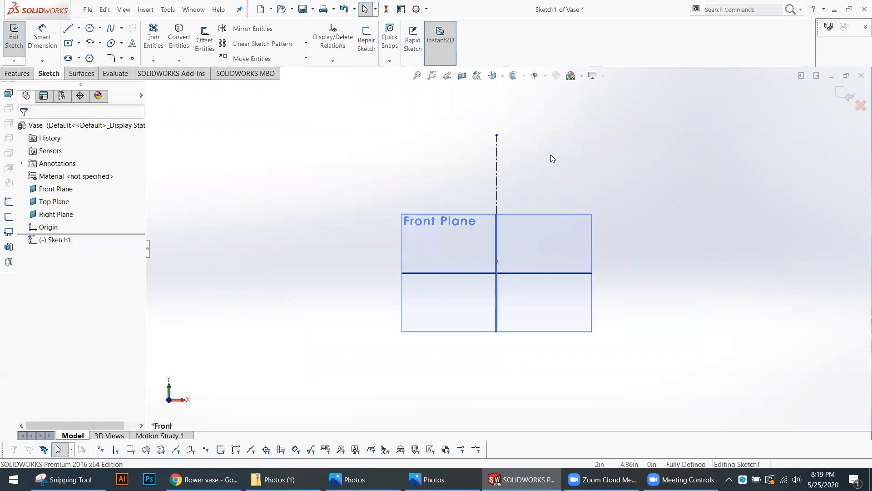
{"action": "scroll", "coordinate": [550, 155], "scroll_direction": "down", "scroll_amount": 1}
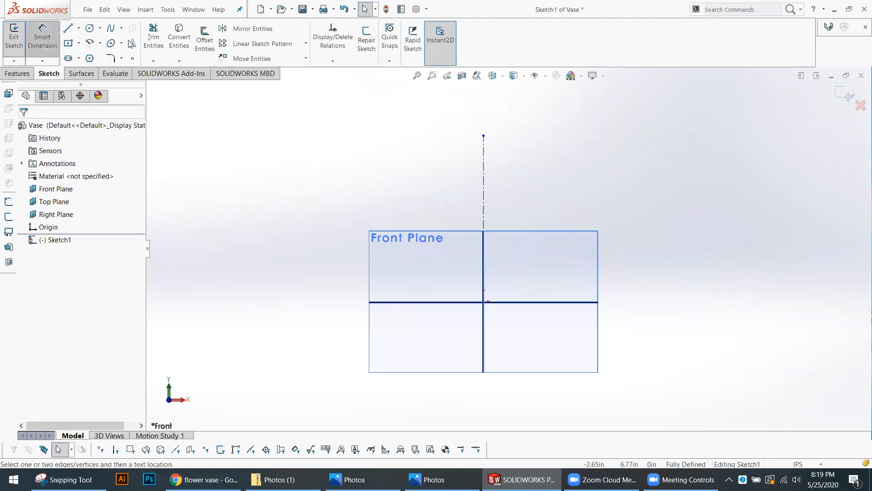
Step: Dimension the vertical centerline's length and set it to 12 in
{"action": "left_click", "coordinate": [42, 37]}
{"action": "left_click", "coordinate": [484, 187]}
{"action": "left_click", "coordinate": [334, 186]}
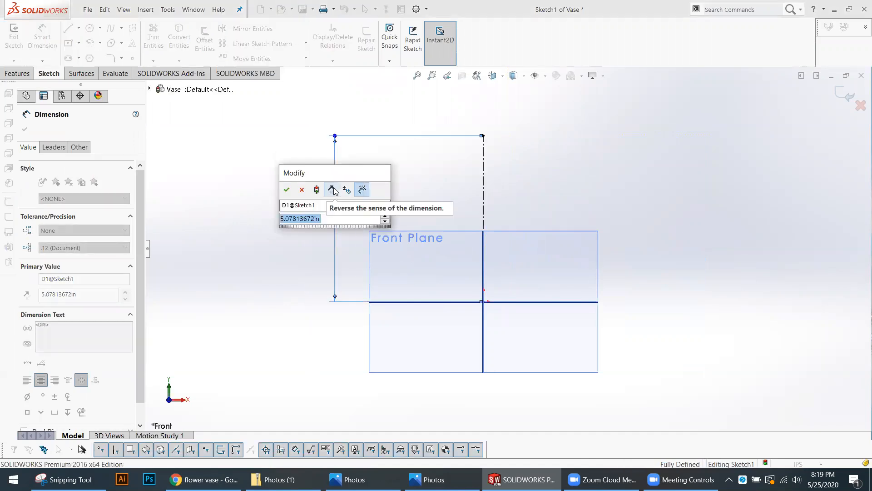
{"action": "type", "text": "12"}
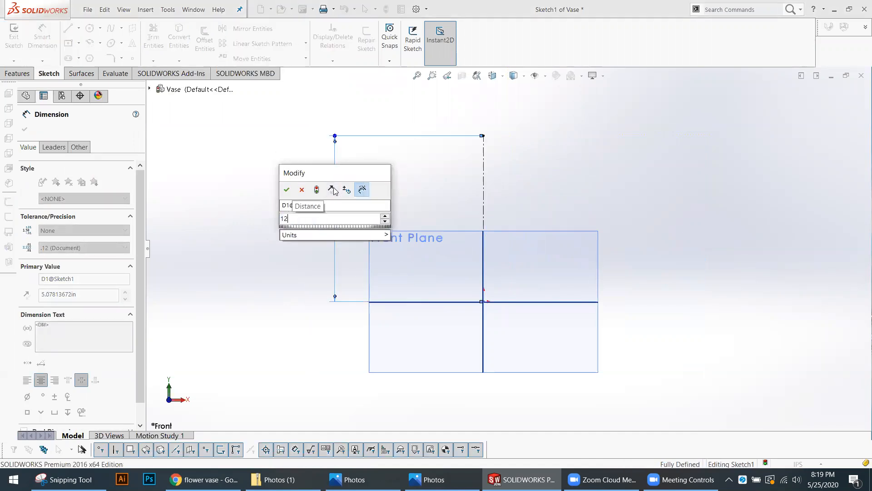
{"action": "key", "text": "Return"}
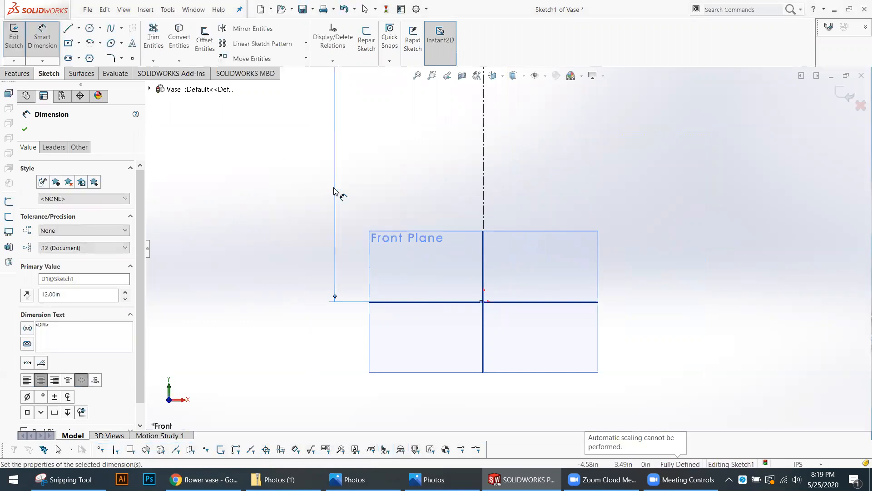
{"action": "scroll", "coordinate": [559, 223], "scroll_direction": "up", "scroll_amount": 3}
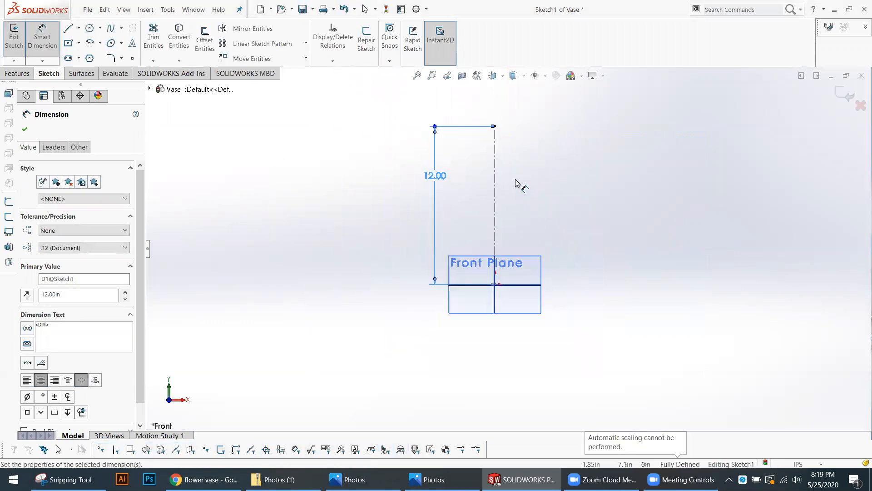
{"action": "scroll", "coordinate": [523, 187], "scroll_direction": "down", "scroll_amount": 1}
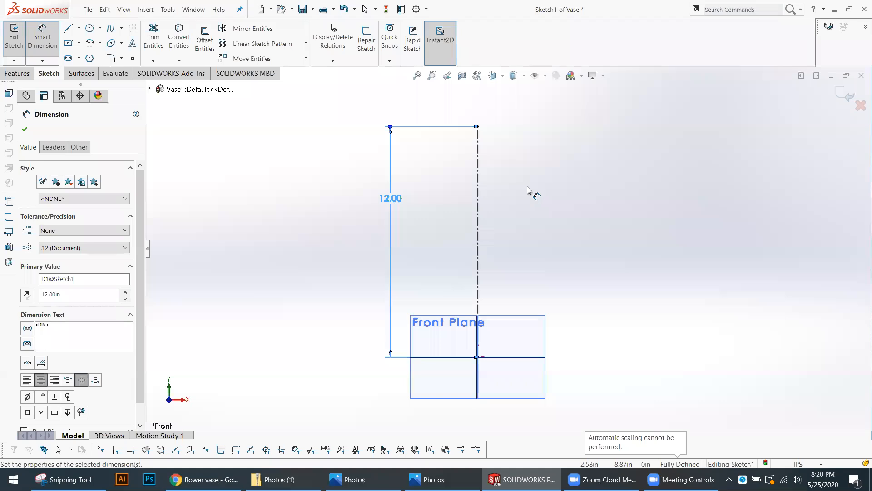
{"action": "scroll", "coordinate": [534, 187], "scroll_direction": "down", "scroll_amount": 1}
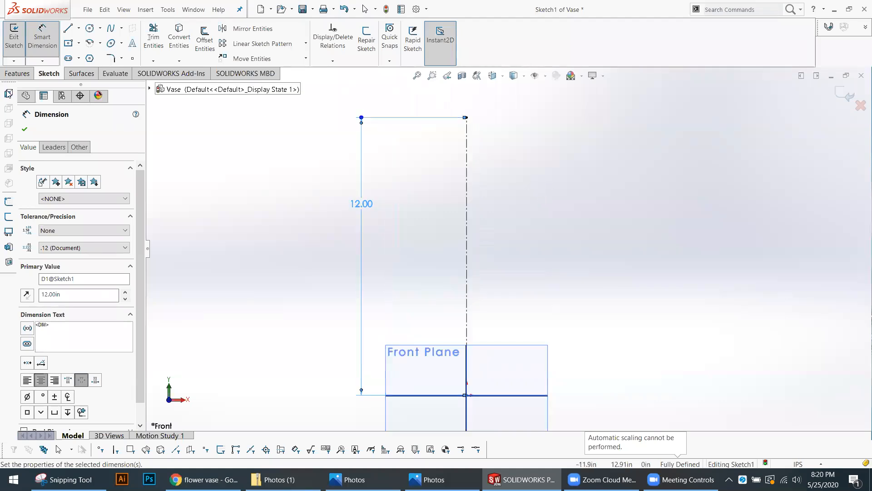
{"action": "left_click", "coordinate": [52, 44]}
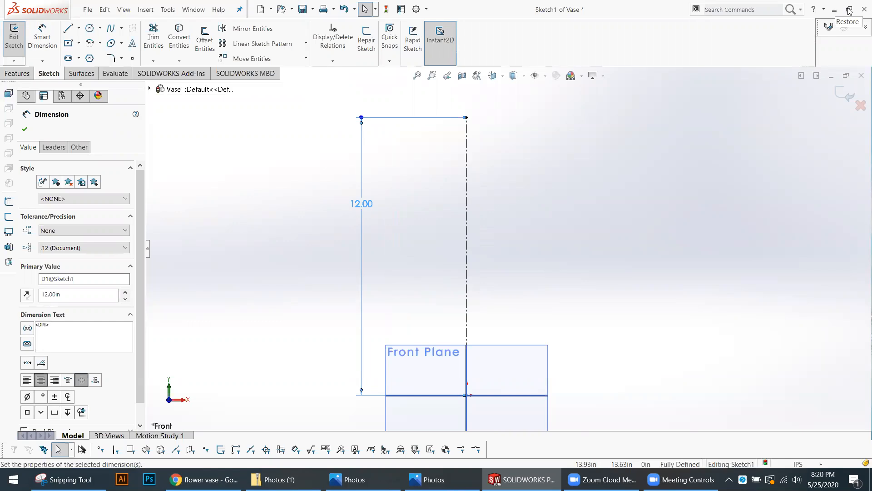
Step: Move the SOLIDWORKS window aside to examine the vase reference photo in the browser, and return to the maximized sketch
{"action": "left_click", "coordinate": [848, 10]}
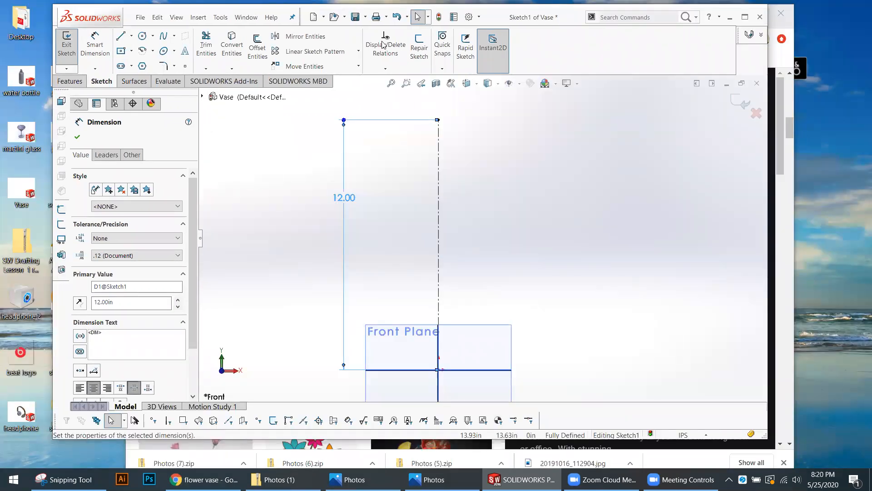
{"action": "left_click_drag", "start_coordinate": [493, 17], "coordinate": [315, 30]}
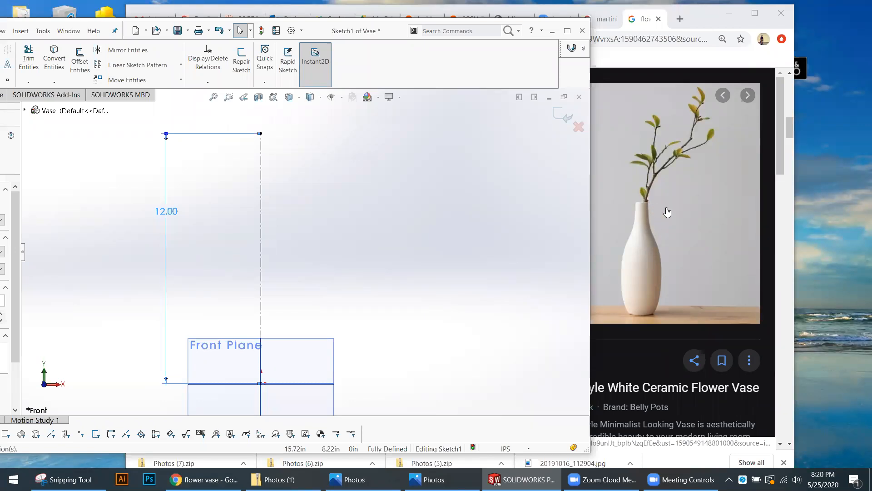
{"action": "left_click", "coordinate": [566, 32]}
Step: Sketch a horizontal base line about 1.80 in long from the origin, on the positive X side of the centerline
{"action": "left_click", "coordinate": [68, 29]}
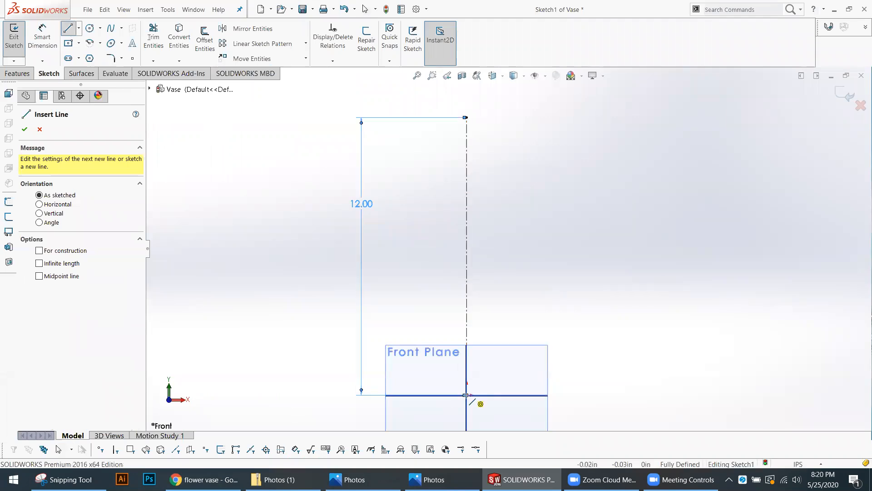
{"action": "left_click", "coordinate": [466, 395]}
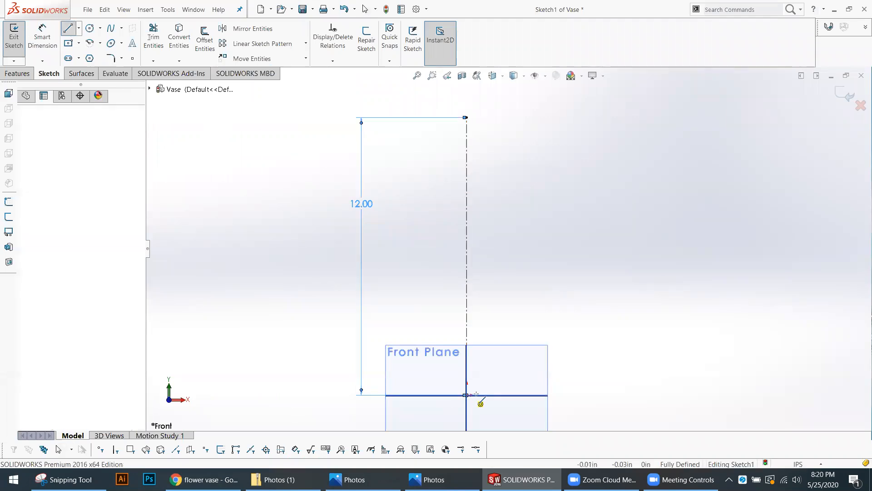
{"action": "left_click", "coordinate": [508, 395]}
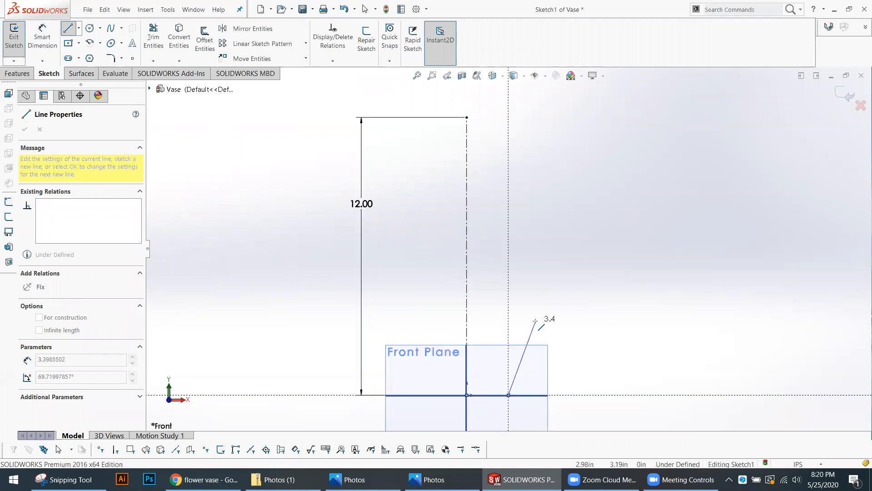
{"action": "key", "text": "Escape"}
{"action": "key", "text": "Escape"}
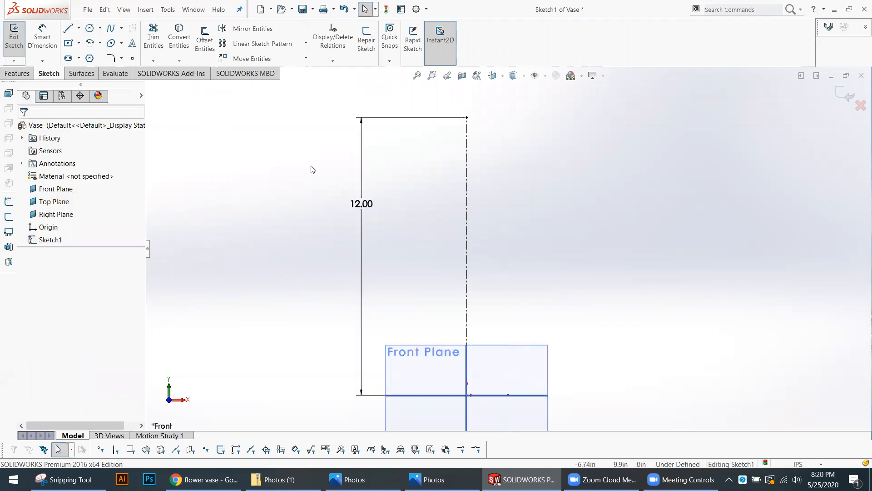
Step: Sketch a centerpoint arc of about 3.15 in radius, centered on the centerline and rising from the base line's outer end
{"action": "left_click", "coordinate": [100, 45]}
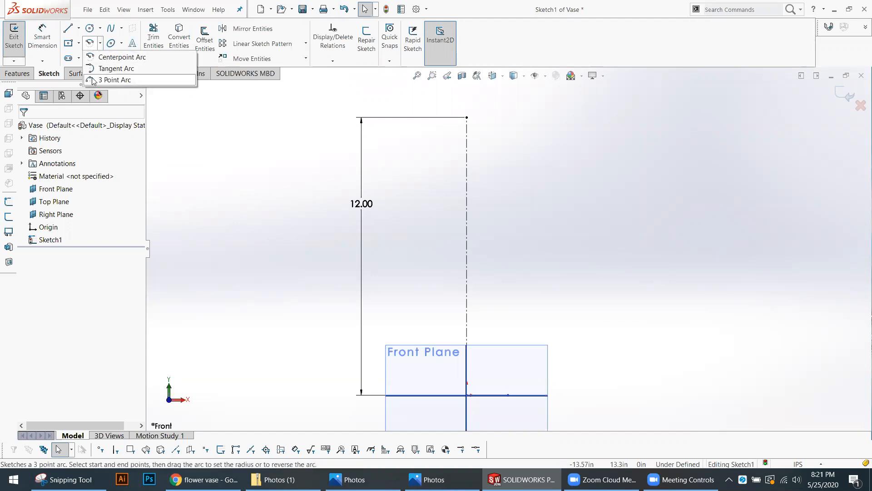
{"action": "left_click", "coordinate": [124, 57]}
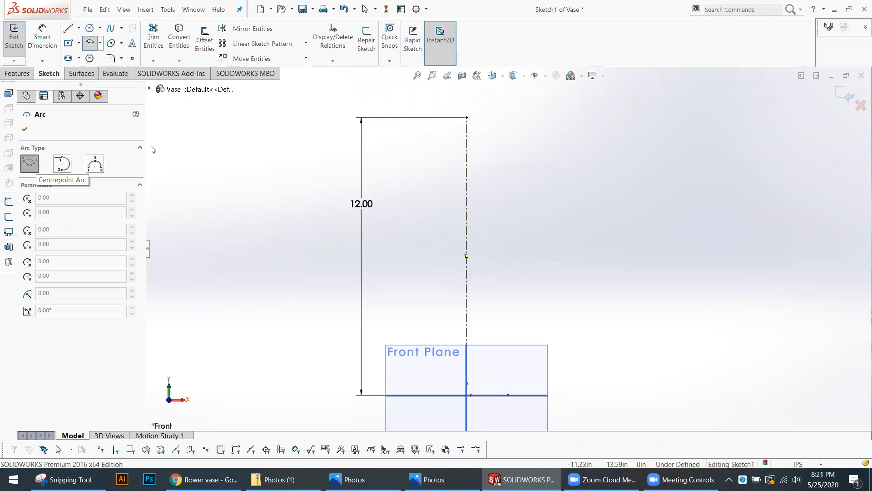
{"action": "left_click", "coordinate": [466, 336]}
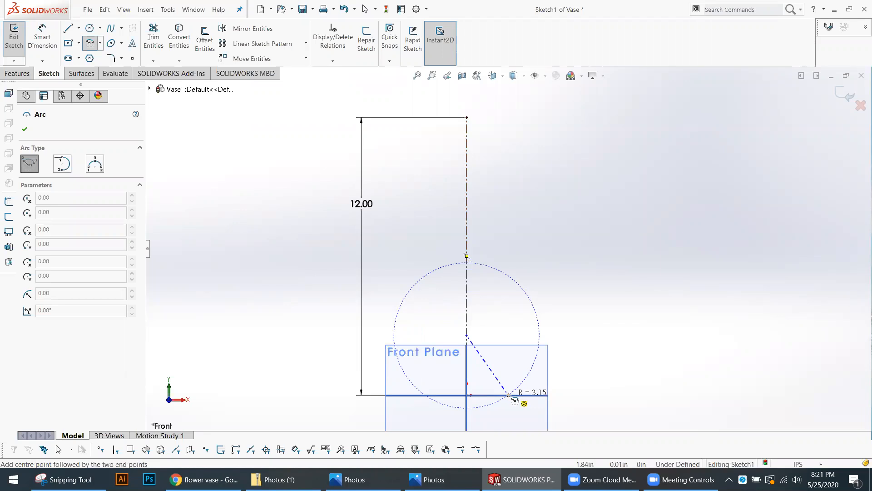
{"action": "scroll", "coordinate": [515, 399], "scroll_direction": "down", "scroll_amount": 6}
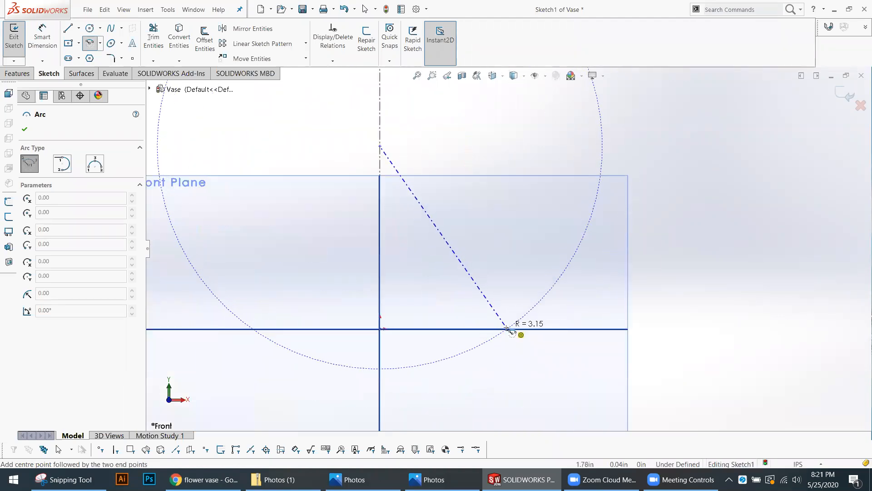
{"action": "left_click", "coordinate": [506, 328]}
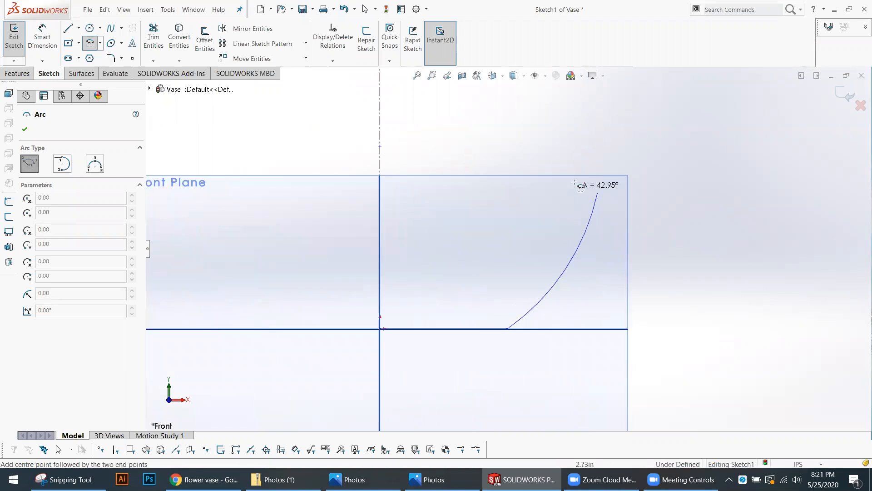
{"action": "scroll", "coordinate": [576, 170], "scroll_direction": "up", "scroll_amount": 5}
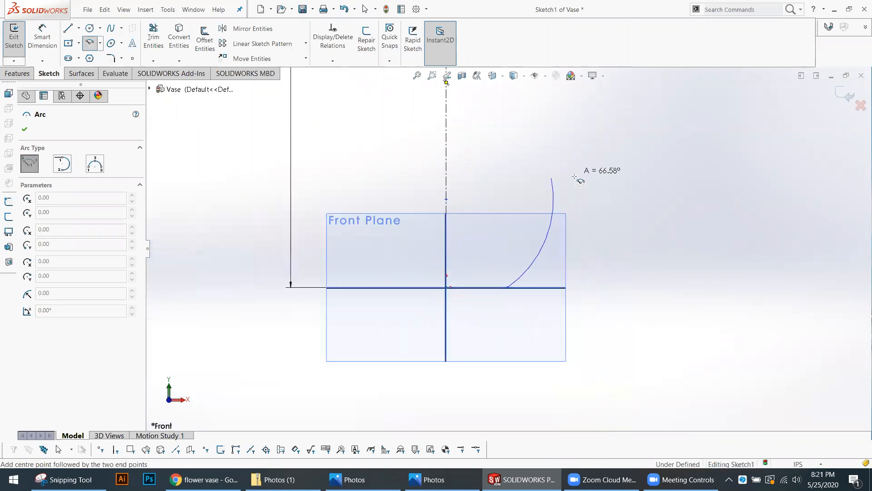
{"action": "left_click", "coordinate": [575, 208]}
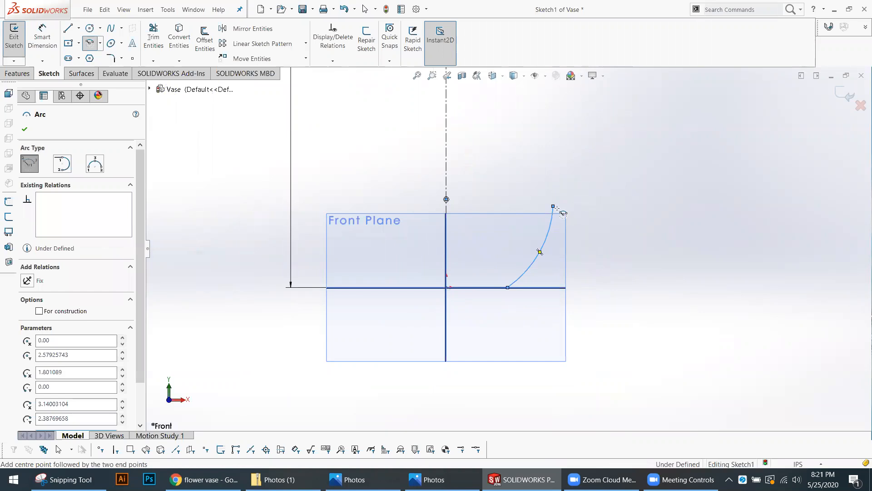
Step: Dimension the arc's radius and set it to 3 in
{"action": "scroll", "coordinate": [559, 204], "scroll_direction": "up", "scroll_amount": 3}
{"action": "scroll", "coordinate": [536, 230], "scroll_direction": "down", "scroll_amount": 3}
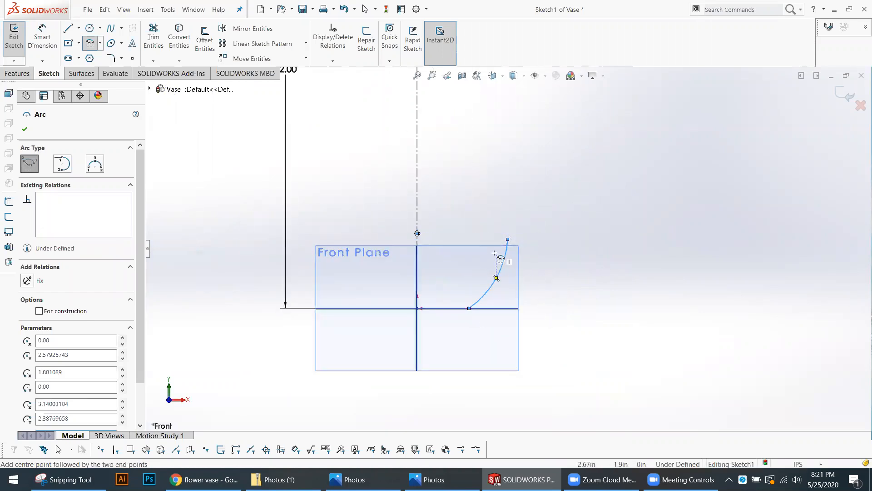
{"action": "left_click", "coordinate": [53, 38]}
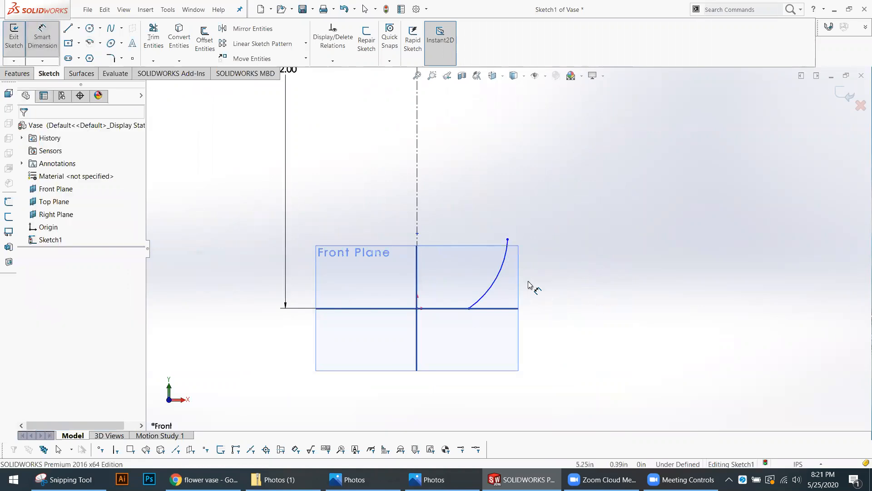
{"action": "left_click", "coordinate": [502, 276]}
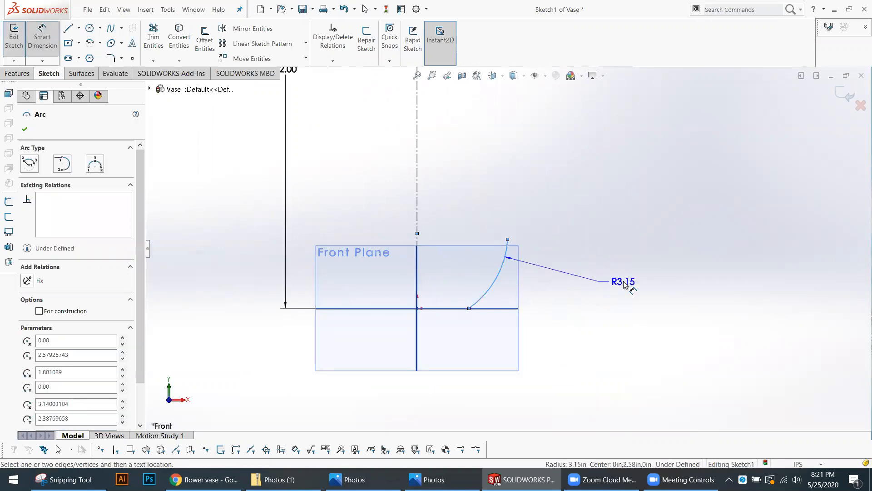
{"action": "left_click", "coordinate": [625, 285]}
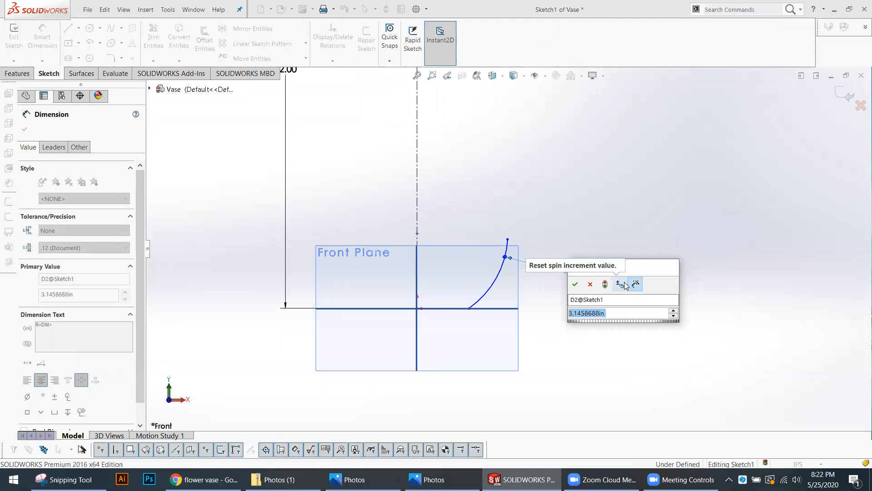
{"action": "type", "text": "3"}
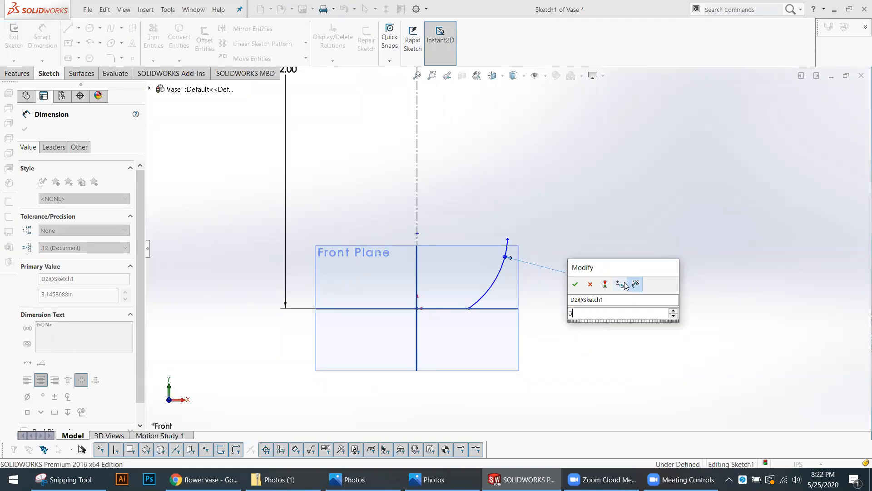
{"action": "key", "text": "Return"}
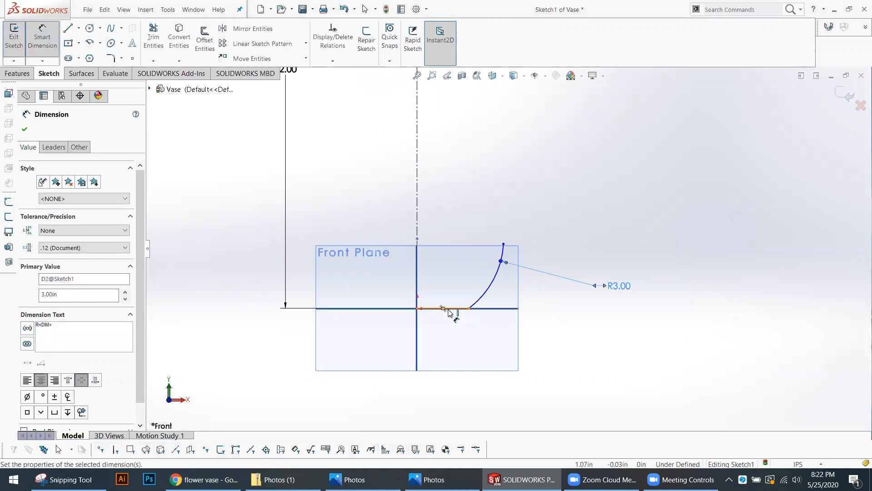
Step: Dimension the horizontal base line's length and set it to 1.75 in
{"action": "left_click", "coordinate": [455, 309]}
{"action": "left_click", "coordinate": [452, 356]}
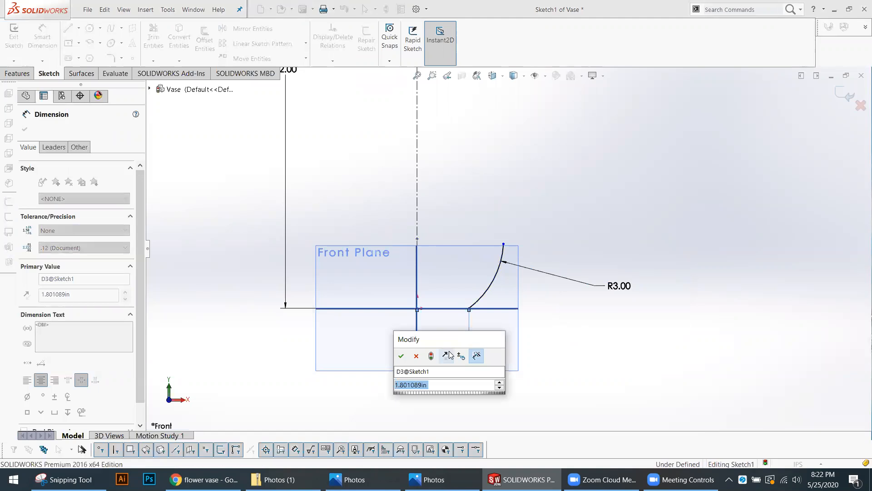
{"action": "type", "text": "1.75"}
{"action": "key", "text": "Return"}
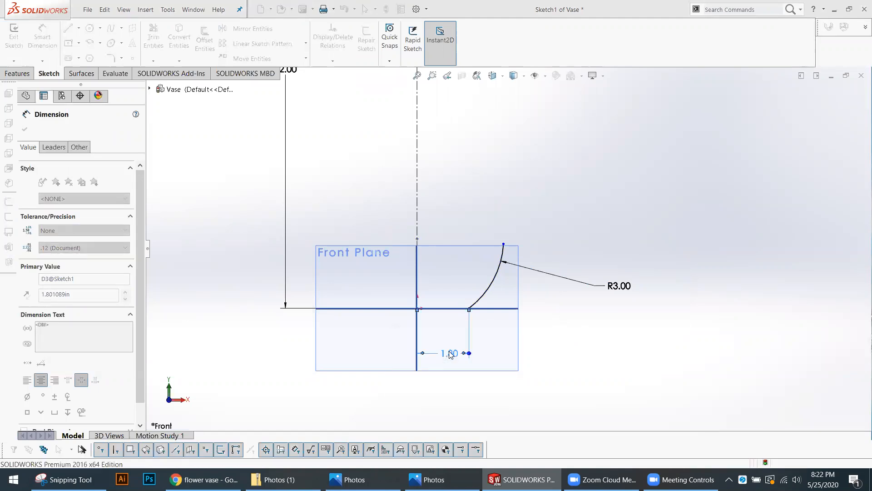
{"action": "scroll", "coordinate": [517, 278], "scroll_direction": "up", "scroll_amount": 4}
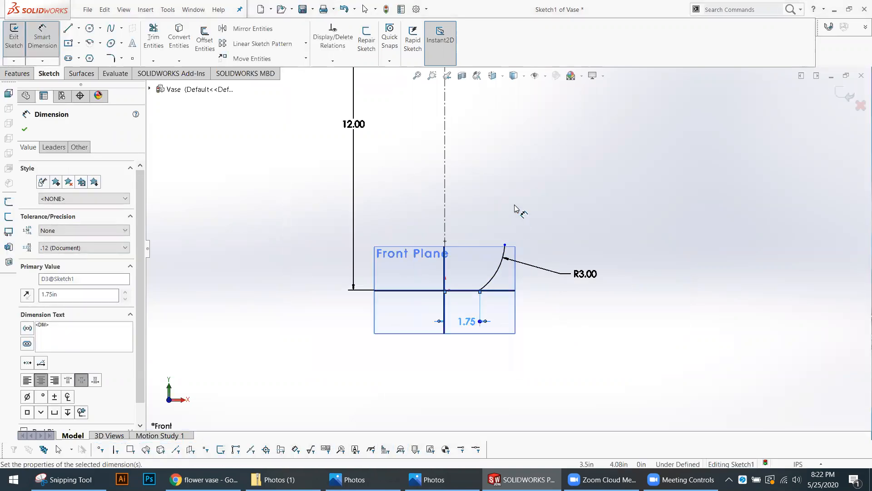
Step: Examine the vase photo in the browser for the body and neck shape, and return to the maximized SOLIDWORKS sketch
{"action": "left_click", "coordinate": [849, 10]}
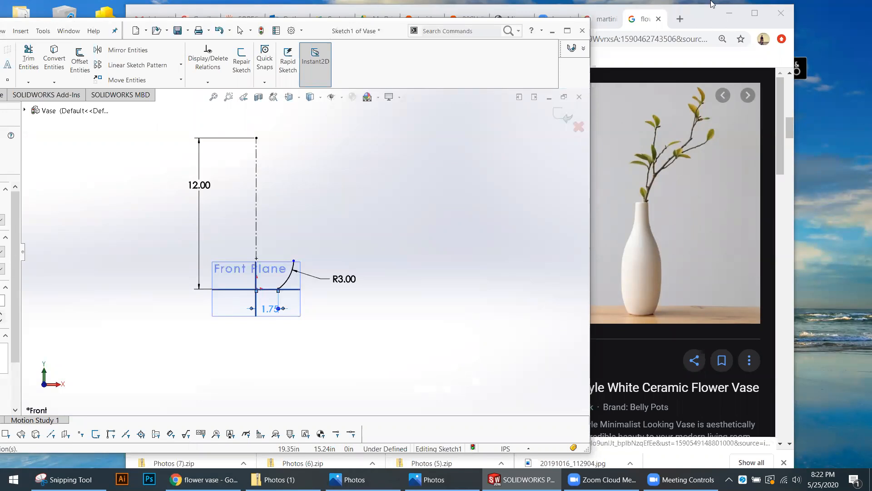
{"action": "left_click", "coordinate": [706, 69]}
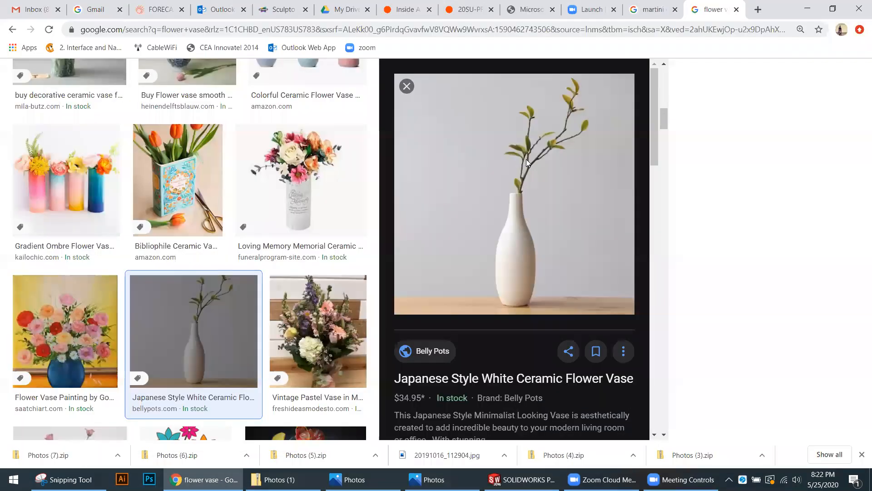
{"action": "key", "text": "super+Down"}
{"action": "key", "text": "super+Down"}
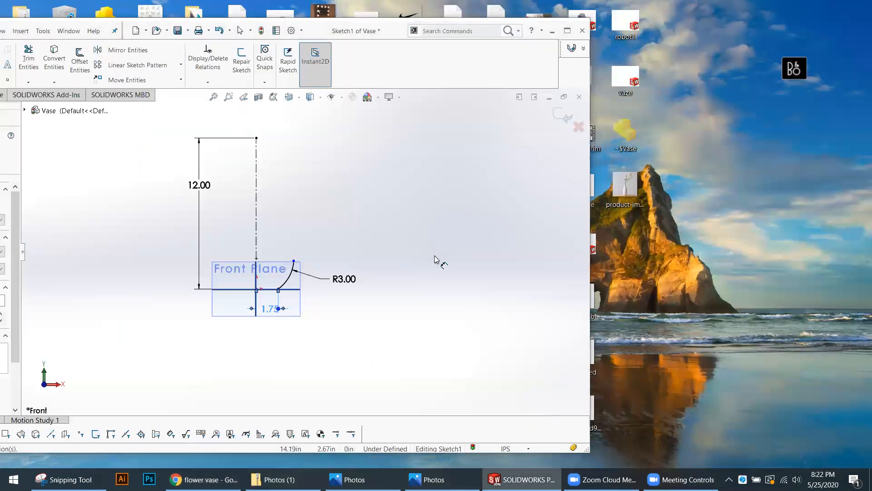
{"action": "left_click", "coordinate": [567, 32]}
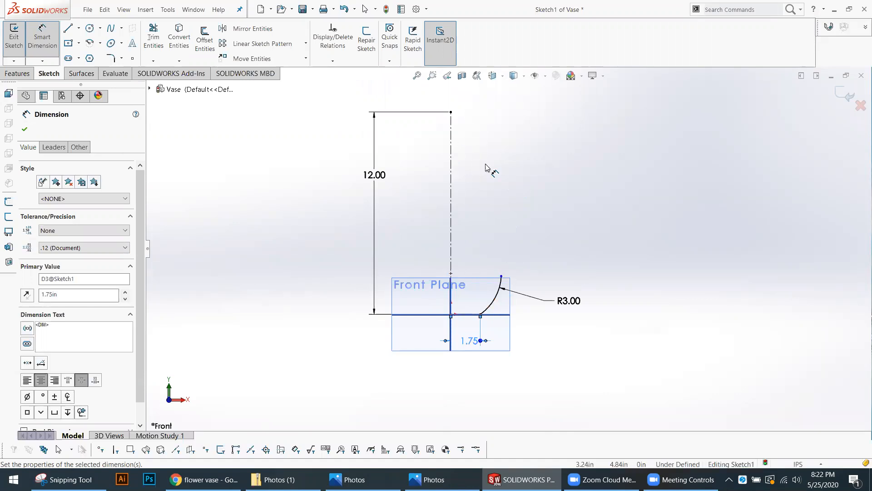
Step: Sketch a vertical neck line about 1.67 in long beside the centerline, starting level with the centerline's upper end
{"action": "left_click", "coordinate": [69, 29]}
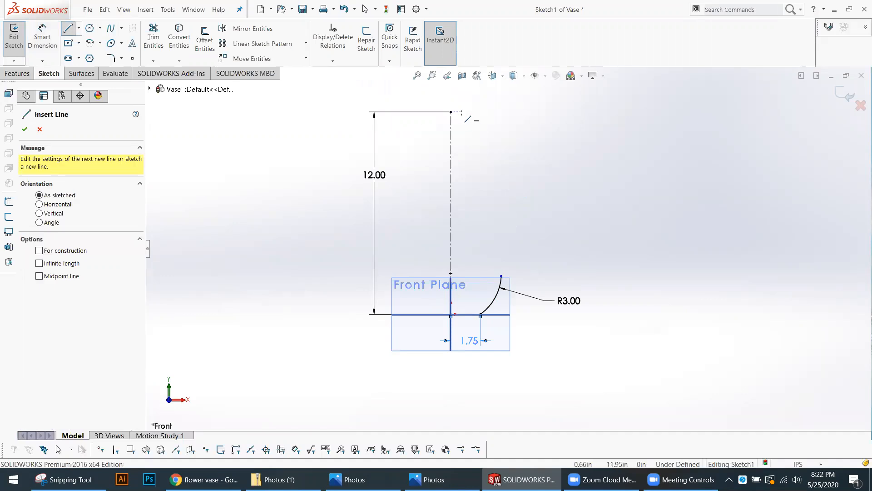
{"action": "left_click", "coordinate": [463, 112]}
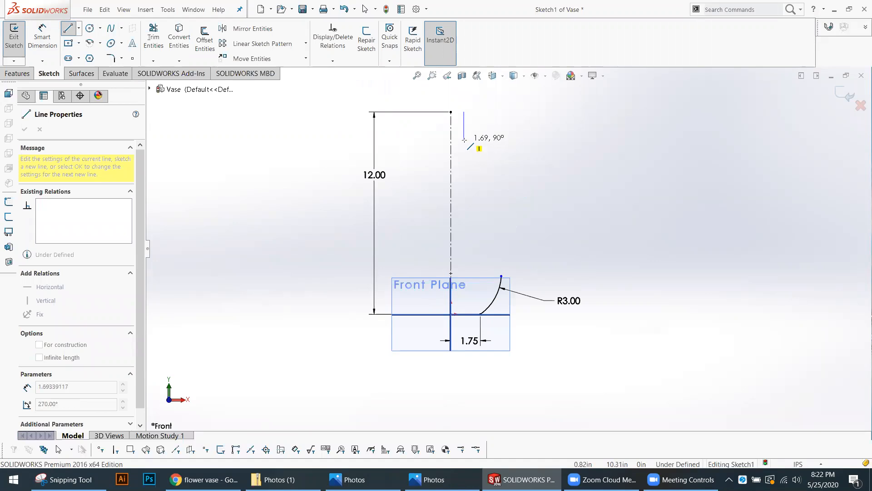
{"action": "left_click", "coordinate": [464, 140]}
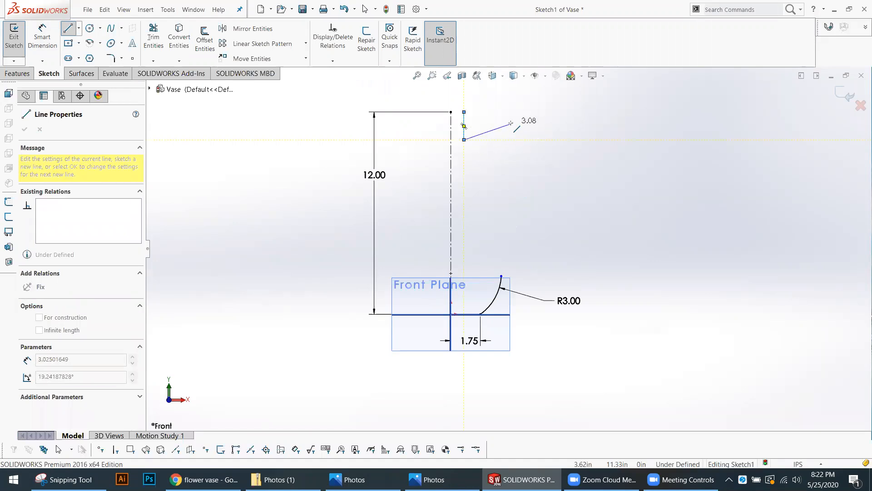
{"action": "key", "text": "Escape"}
Step: Dimension the distance between the centerline and the vertical neck line and set it to 1 in
{"action": "key", "text": "d"}
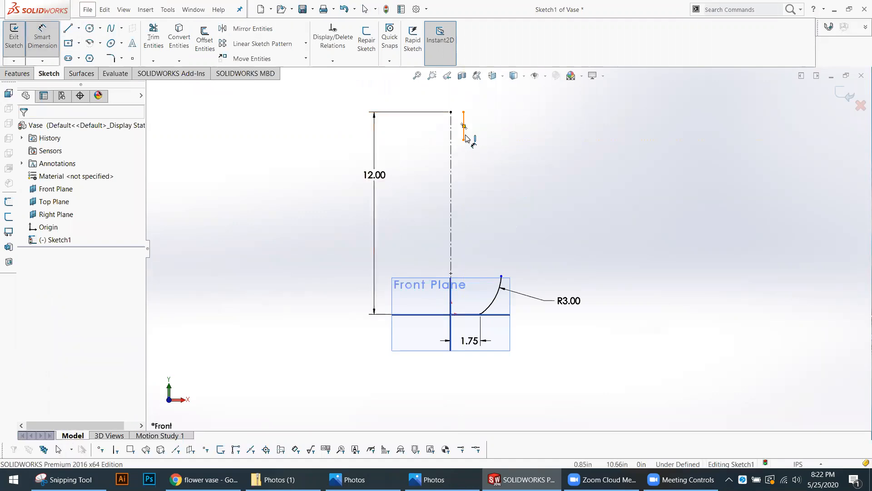
{"action": "left_click", "coordinate": [464, 134]}
{"action": "left_click", "coordinate": [451, 136]}
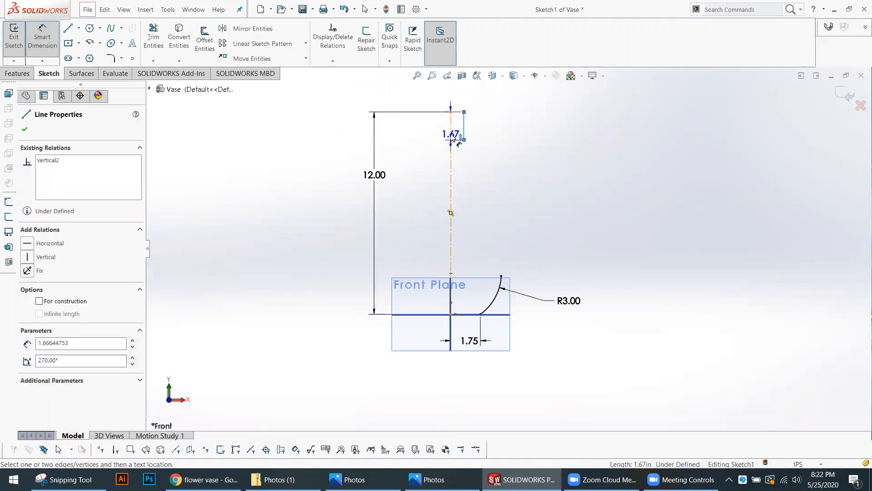
{"action": "left_click", "coordinate": [463, 97]}
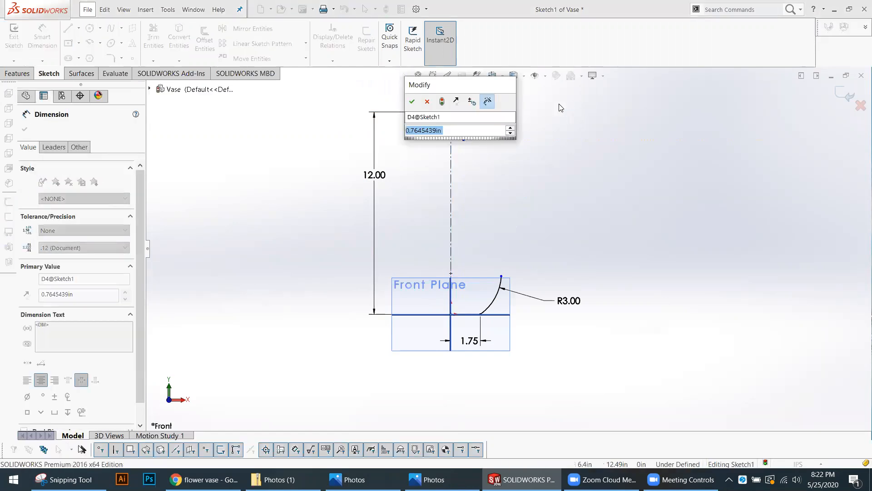
{"action": "type", "text": "1"}
{"action": "key", "text": "Return"}
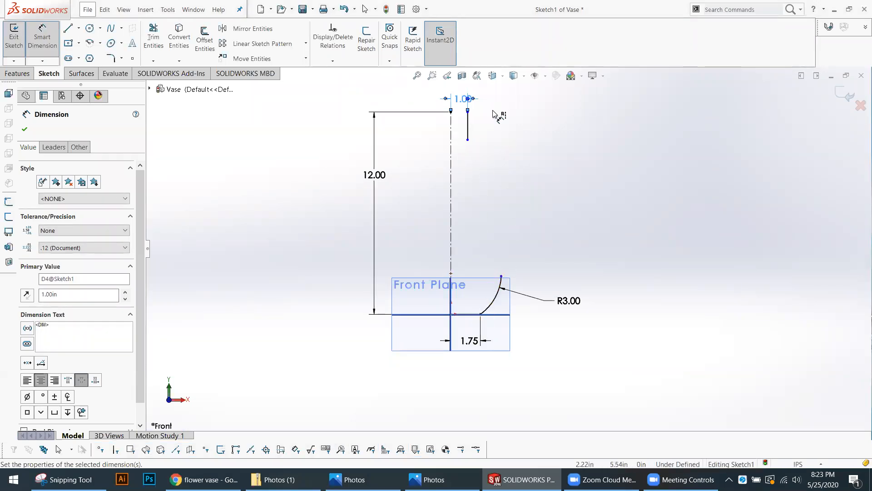
{"action": "scroll", "coordinate": [487, 162], "scroll_direction": "up", "scroll_amount": 1}
{"action": "scroll", "coordinate": [456, 161], "scroll_direction": "down", "scroll_amount": 1}
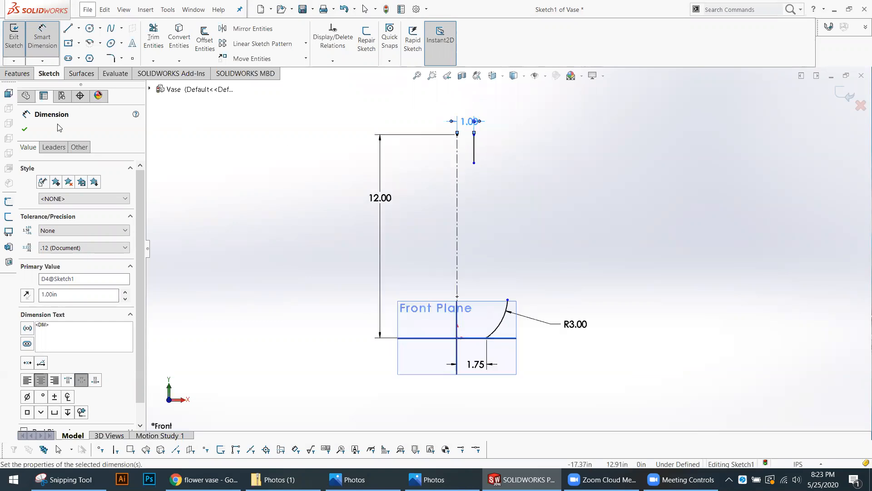
{"action": "left_click", "coordinate": [26, 131]}
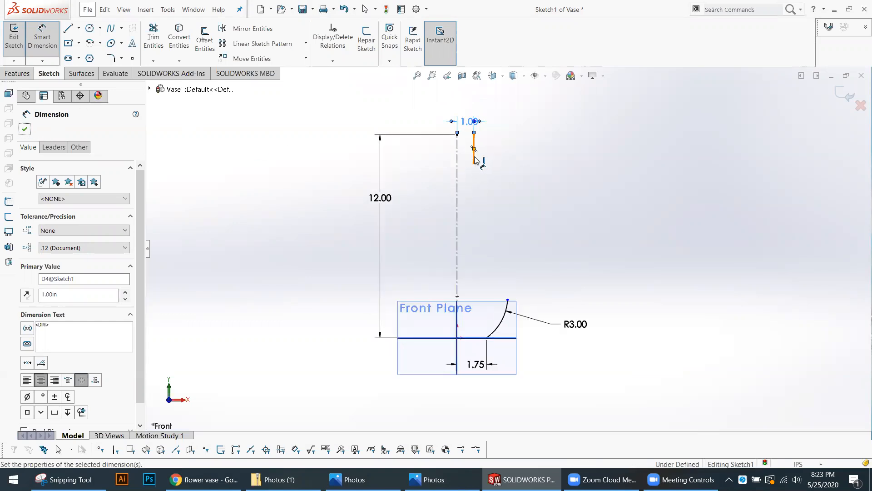
{"action": "left_click", "coordinate": [474, 158]}
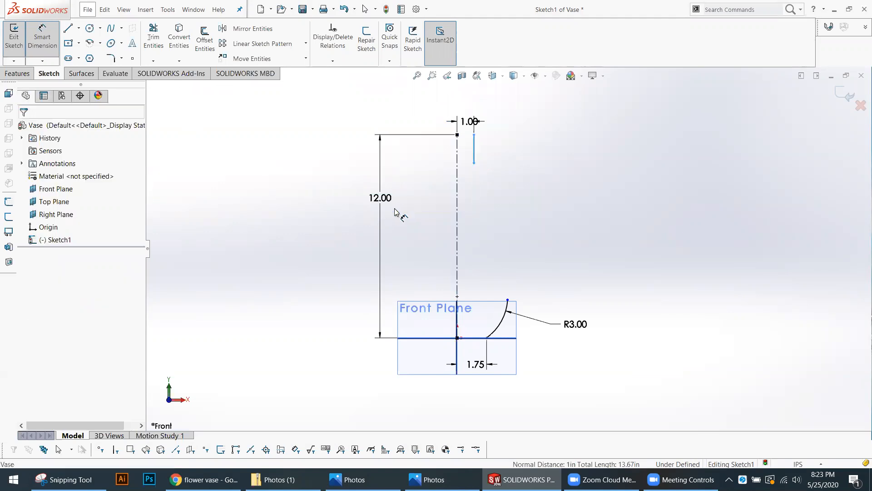
{"action": "key", "text": "Escape"}
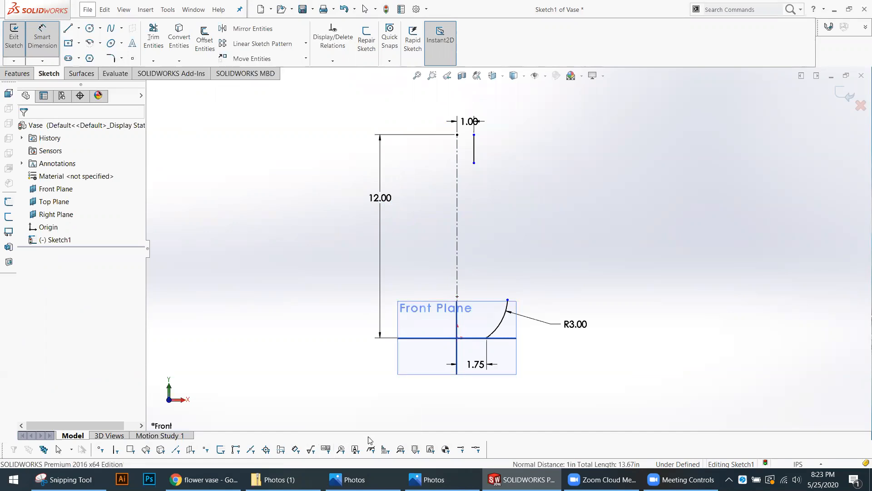
Step: Switch to the browser to examine how the vase's neck flows into its body, and return to the maximized SOLIDWORKS sketch
{"action": "key", "text": "super+Down"}
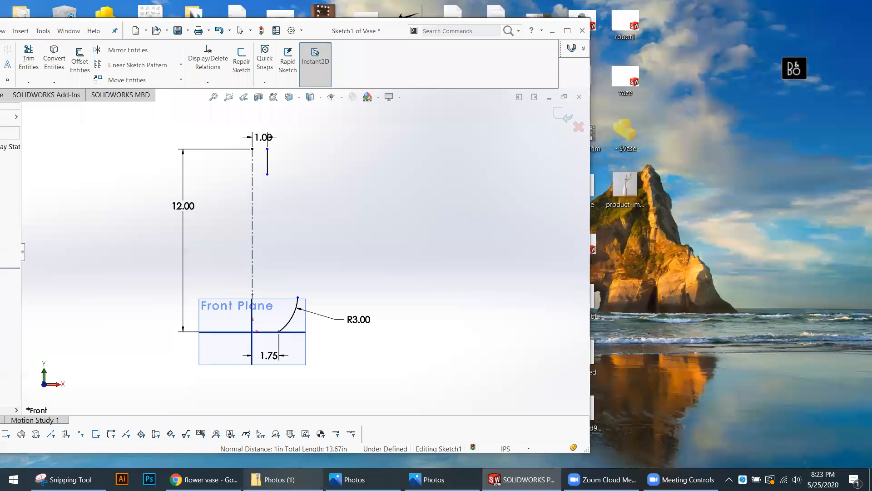
{"action": "key", "text": "alt+Tab"}
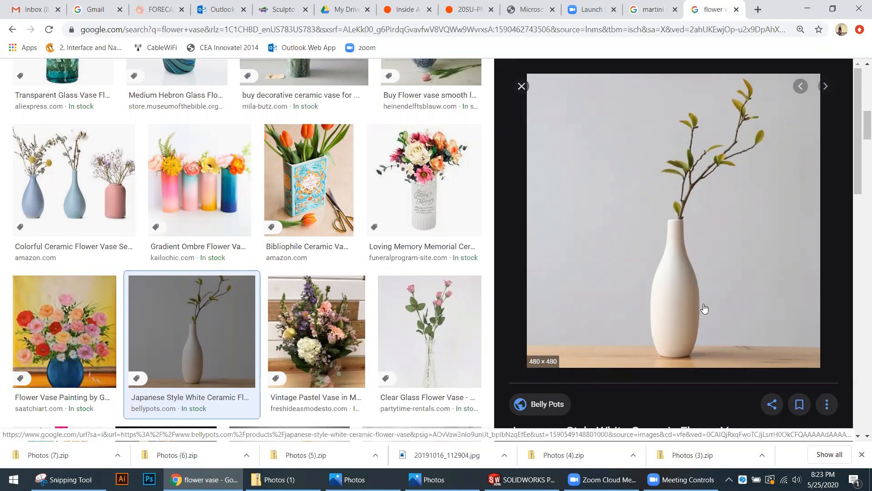
{"action": "left_click", "coordinate": [807, 8]}
{"action": "scroll", "coordinate": [292, 345], "scroll_direction": "up", "scroll_amount": 2}
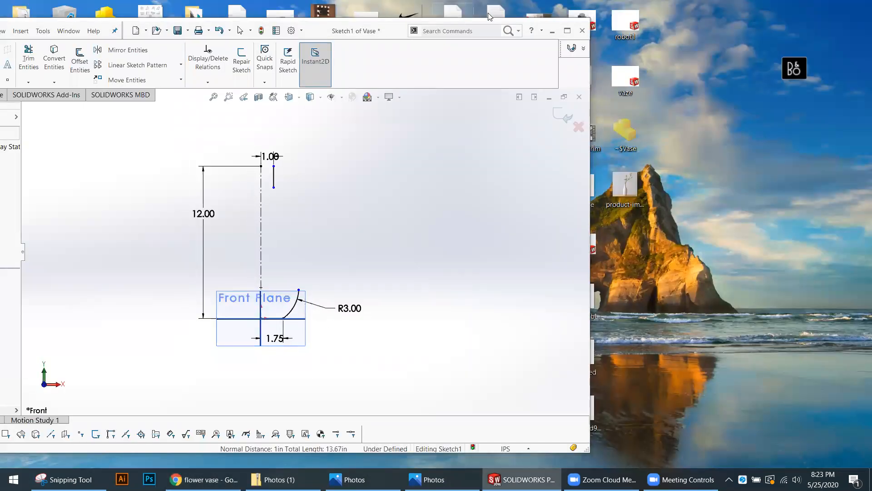
{"action": "left_click", "coordinate": [568, 31]}
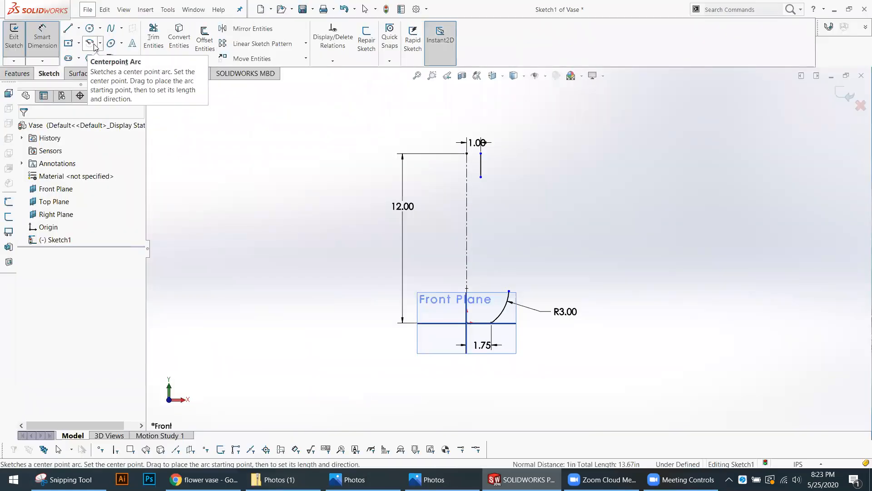
Step: Sketch a two-point spline about 3.24 in long from the neck line's lower end outward to a point vertically above the base arc's end
{"action": "left_click", "coordinate": [100, 46]}
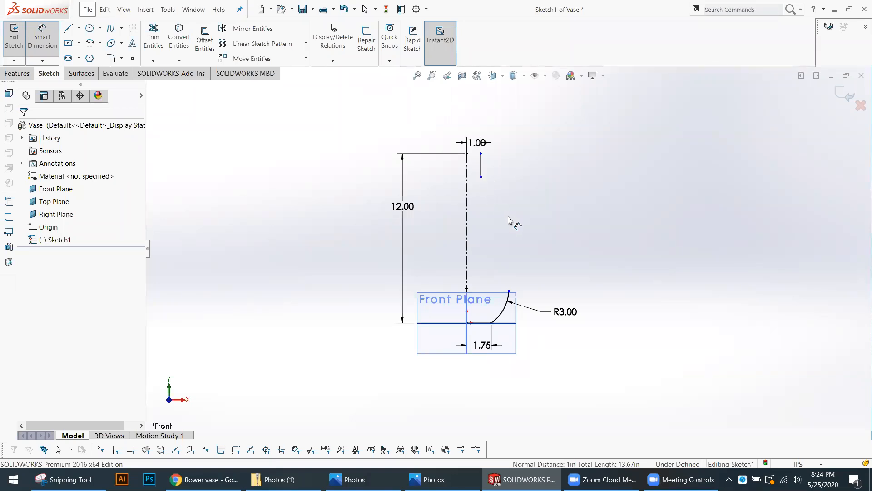
{"action": "left_click", "coordinate": [111, 29]}
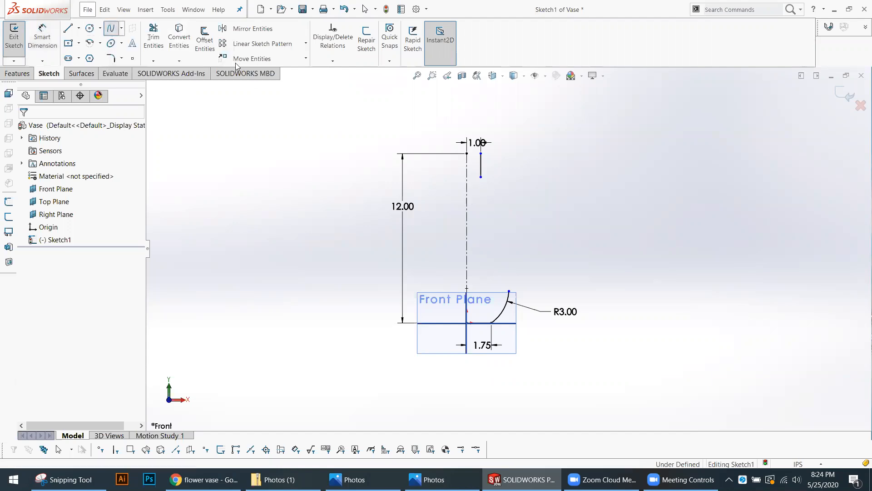
{"action": "left_click", "coordinate": [481, 177]}
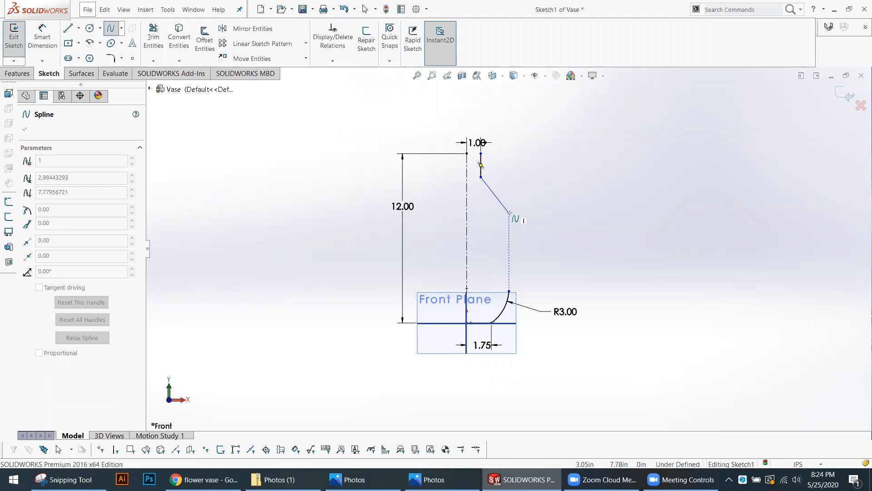
{"action": "left_click", "coordinate": [510, 212]}
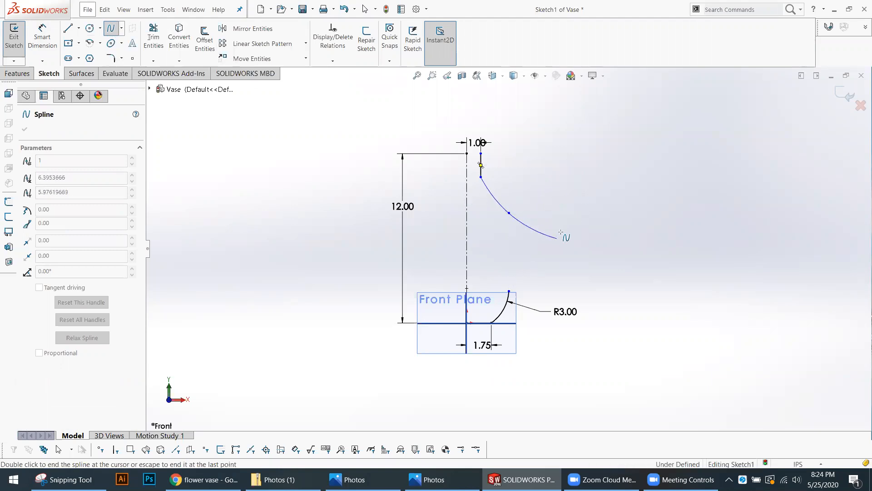
{"action": "key", "text": "Escape"}
Step: Shape the spline into an S-curve by turning its upper end handle straight down and its lower end handle nearly straight up
{"action": "key", "text": "f"}
{"action": "scroll", "coordinate": [515, 247], "scroll_direction": "down", "scroll_amount": 3}
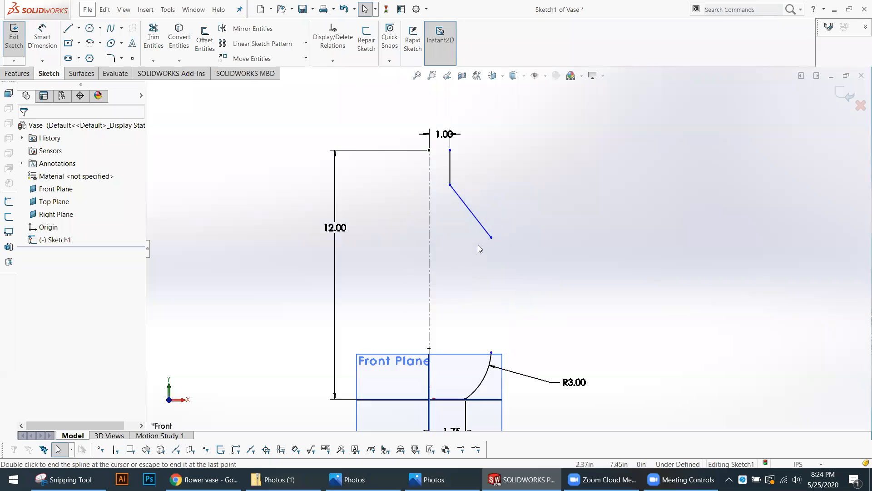
{"action": "left_click", "coordinate": [467, 196]}
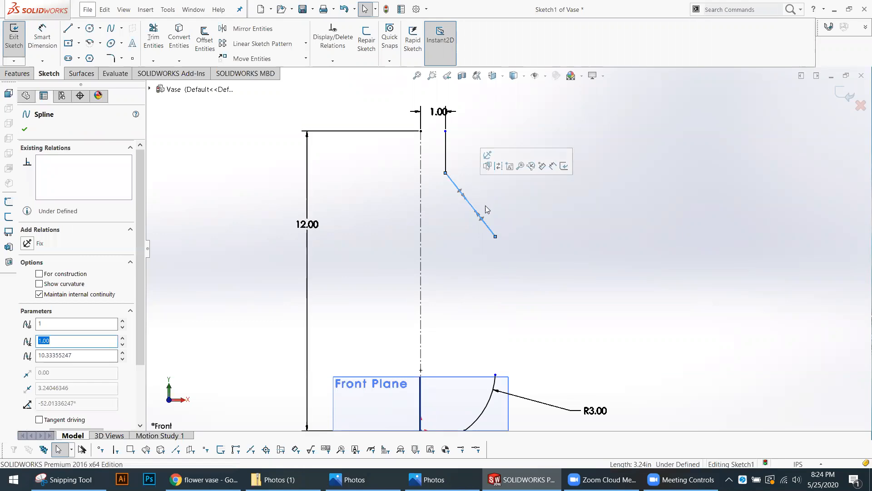
{"action": "scroll", "coordinate": [486, 209], "scroll_direction": "down", "scroll_amount": 1}
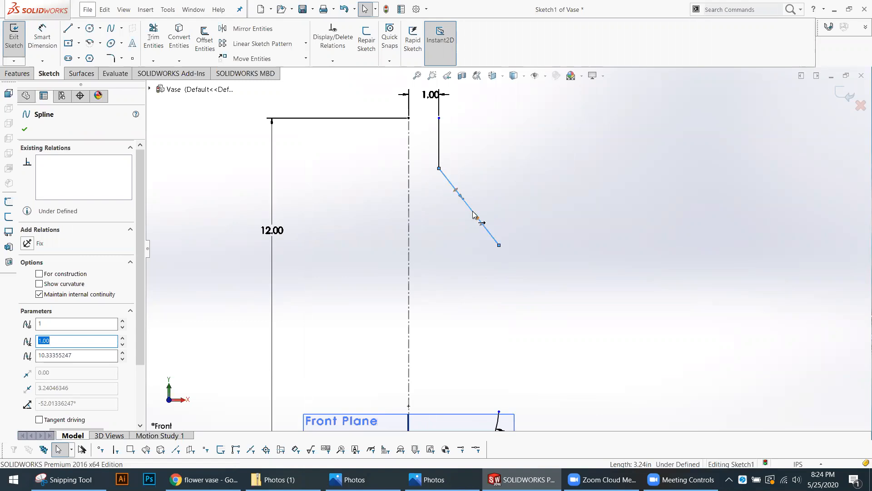
{"action": "scroll", "coordinate": [473, 214], "scroll_direction": "down", "scroll_amount": 2}
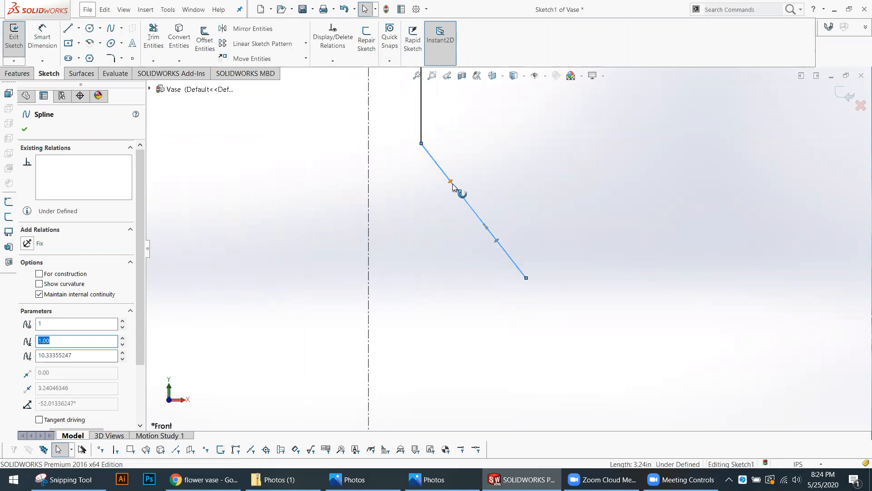
{"action": "left_click_drag", "start_coordinate": [450, 181], "coordinate": [483, 176]}
{"action": "left_click_drag", "start_coordinate": [515, 204], "coordinate": [421, 196]}
{"action": "left_click_drag", "start_coordinate": [488, 261], "coordinate": [524, 255]}
{"action": "scroll", "coordinate": [488, 286], "scroll_direction": "up", "scroll_amount": 2}
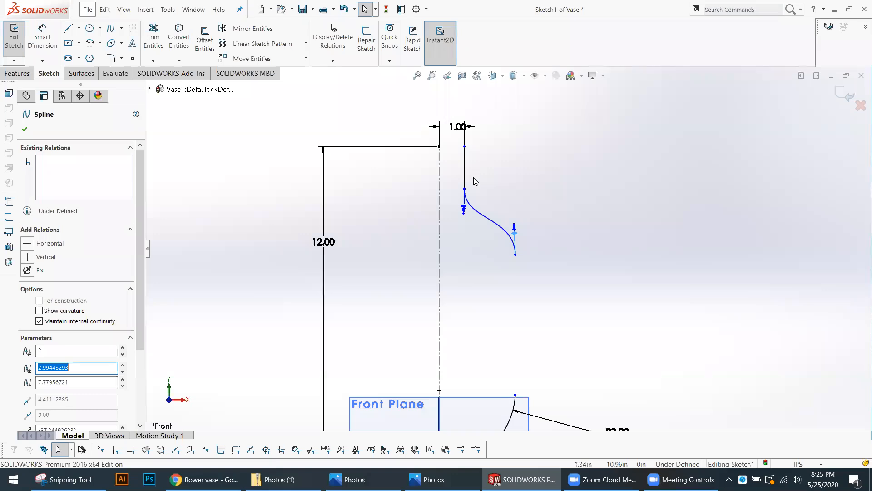
Step: Adjust the spline's upper end handle and add a Vertical relation to it so the curve continues the neck line
{"action": "scroll", "coordinate": [472, 219], "scroll_direction": "down", "scroll_amount": 3}
{"action": "left_click_drag", "start_coordinate": [473, 218], "coordinate": [473, 221]}
{"action": "scroll", "coordinate": [488, 136], "scroll_direction": "up", "scroll_amount": 2}
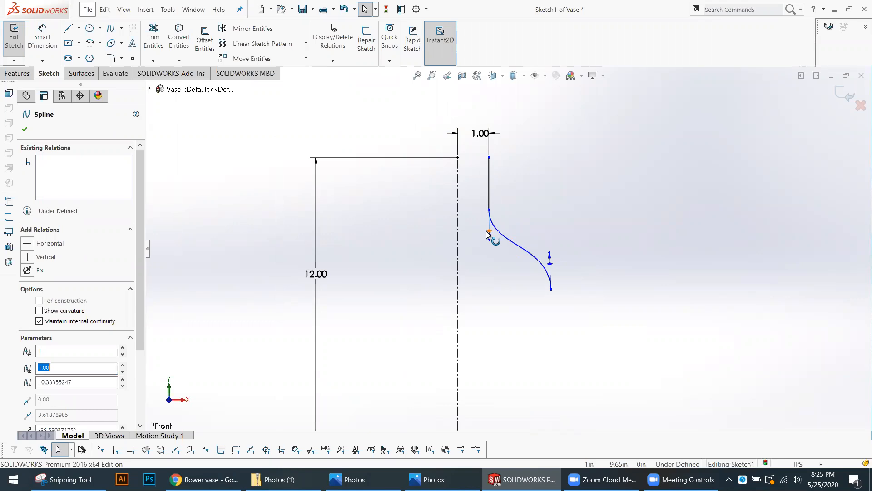
{"action": "left_click", "coordinate": [28, 257]}
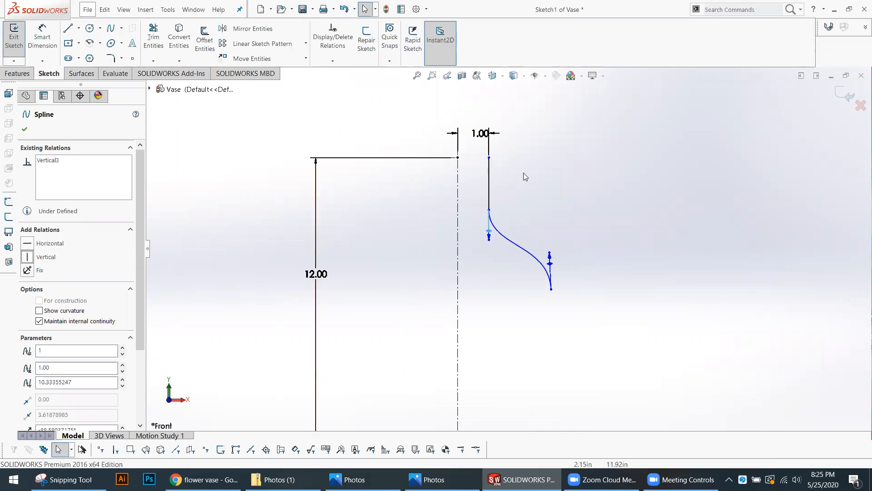
{"action": "left_click", "coordinate": [553, 299]}
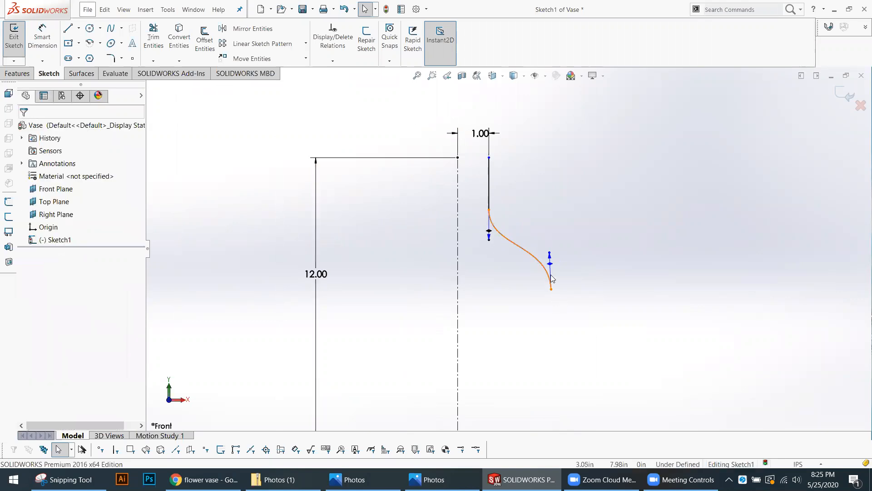
Step: Tilt the spline's lower end handle slightly toward the centerline
{"action": "scroll", "coordinate": [554, 296], "scroll_direction": "down", "scroll_amount": 2}
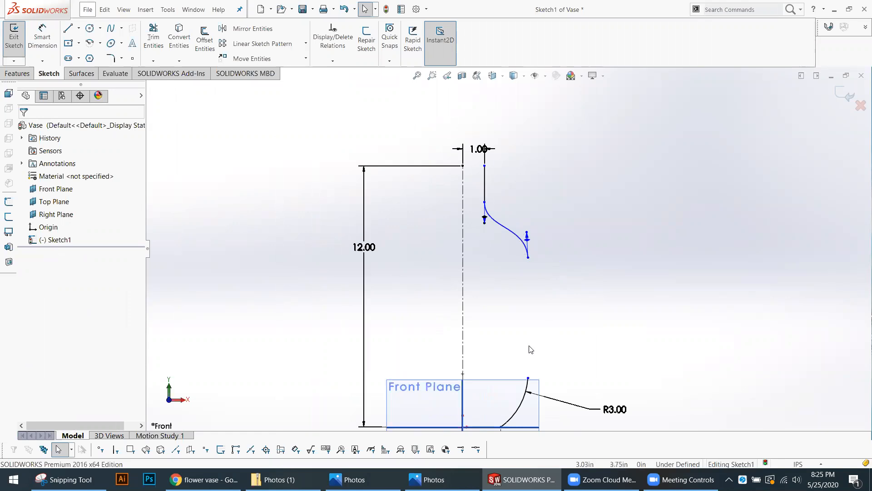
{"action": "scroll", "coordinate": [530, 290], "scroll_direction": "up", "scroll_amount": 2}
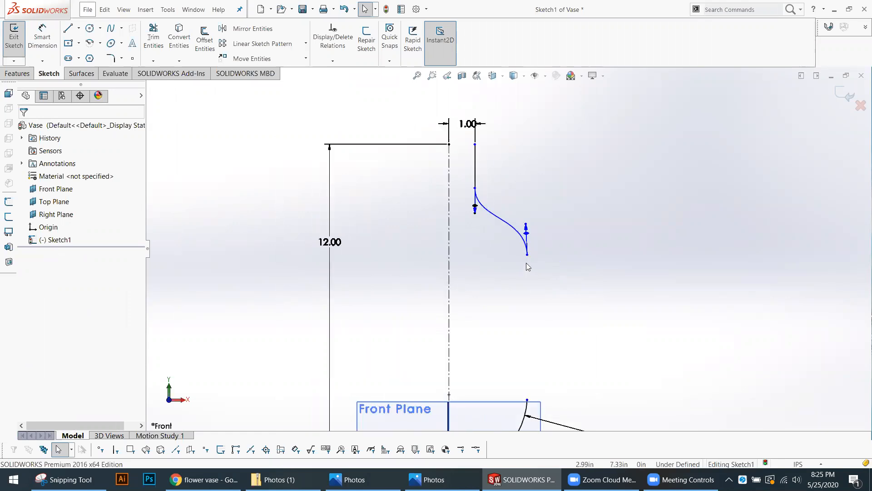
{"action": "left_click", "coordinate": [521, 229]}
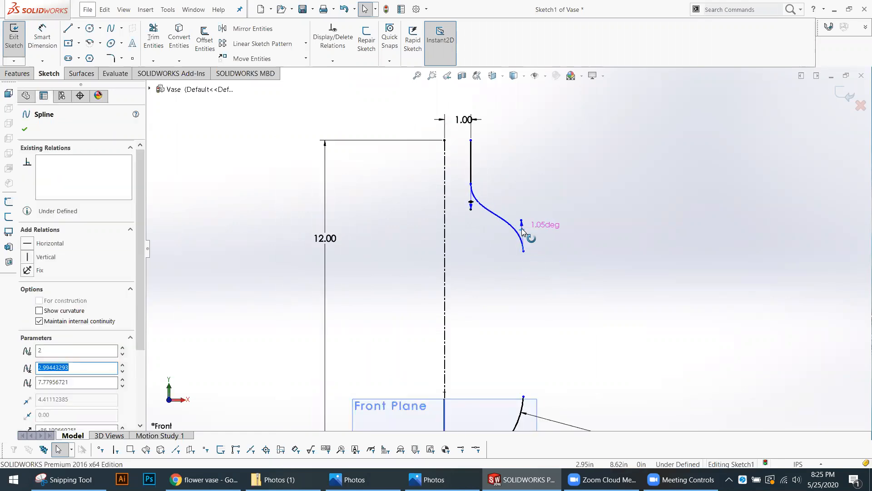
{"action": "scroll", "coordinate": [524, 258], "scroll_direction": "up", "scroll_amount": 1}
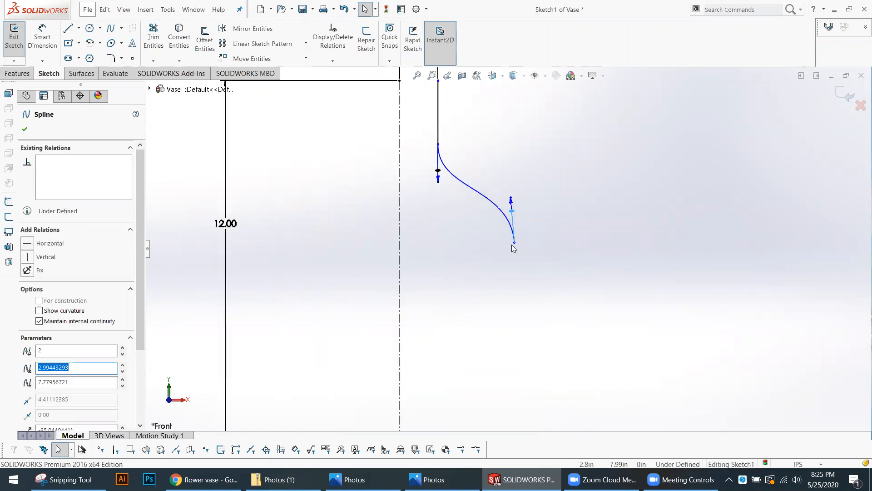
{"action": "scroll", "coordinate": [511, 245], "scroll_direction": "down", "scroll_amount": 1}
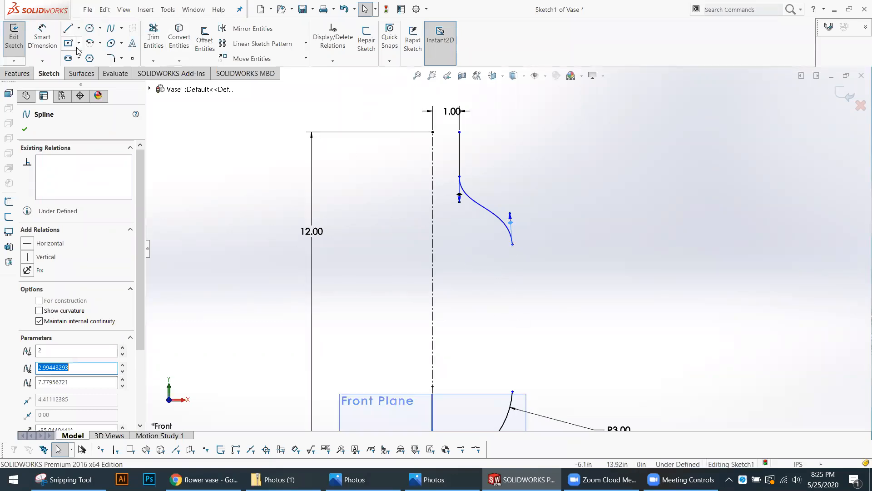
Step: Sketch a 3 Point Arc bulging slightly outward, radius about 17.03 in, from the spline's lower end to the base arc's upper end
{"action": "left_click", "coordinate": [100, 44]}
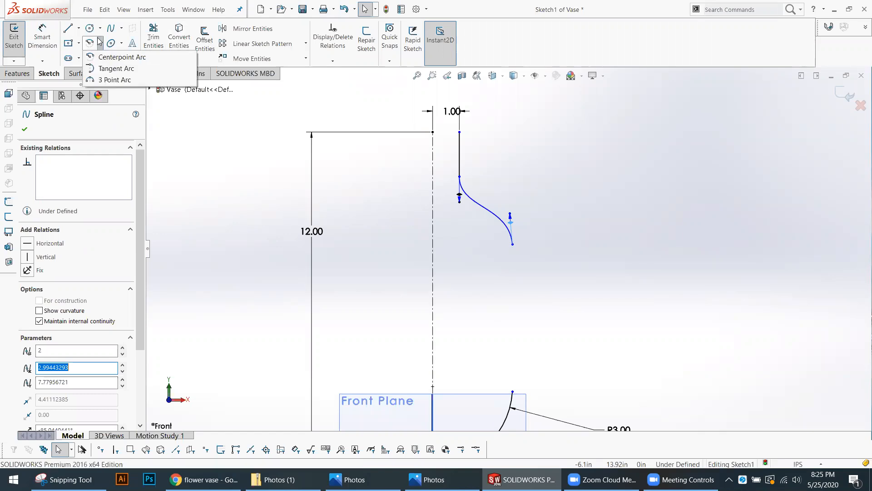
{"action": "left_click", "coordinate": [115, 80]}
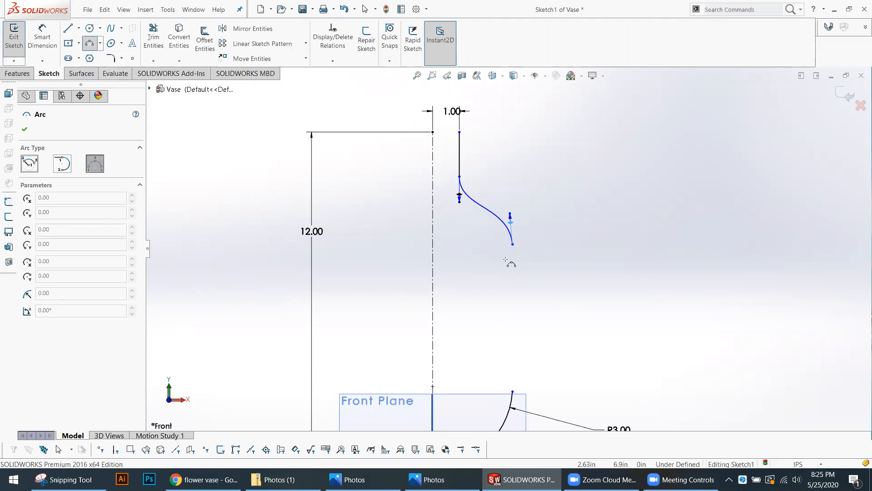
{"action": "left_click", "coordinate": [512, 245]}
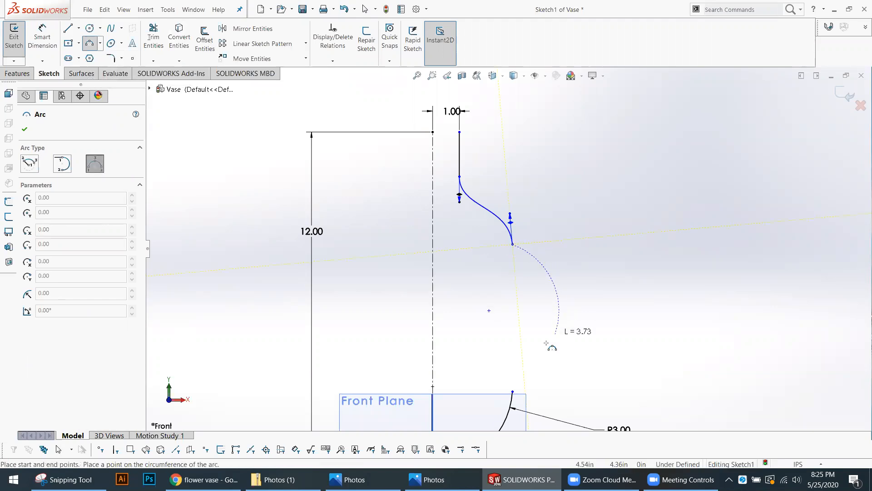
{"action": "left_click", "coordinate": [513, 391]}
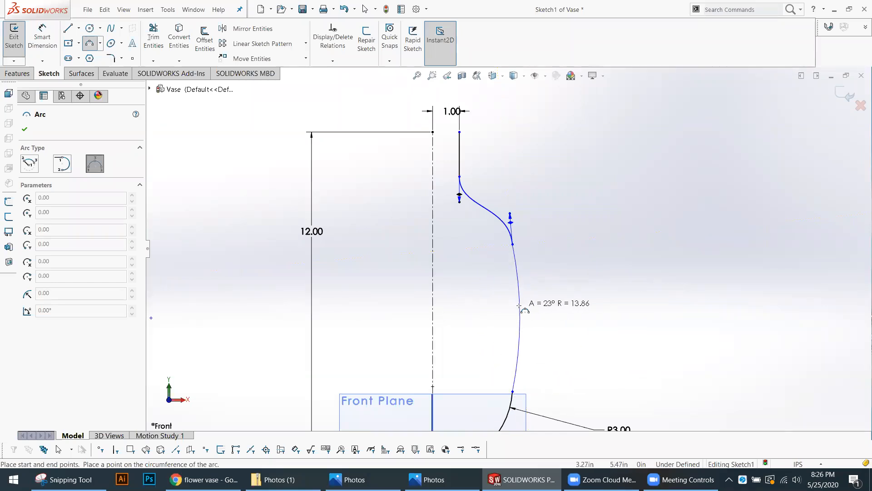
{"action": "left_click", "coordinate": [519, 305]}
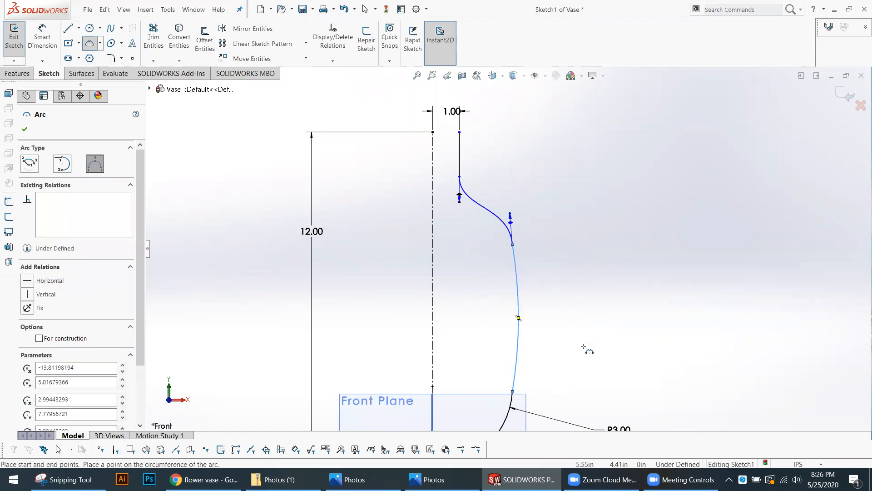
{"action": "scroll", "coordinate": [584, 350], "scroll_direction": "up", "scroll_amount": 3}
{"action": "scroll", "coordinate": [528, 321], "scroll_direction": "down", "scroll_amount": 2}
{"action": "key", "text": "Escape"}
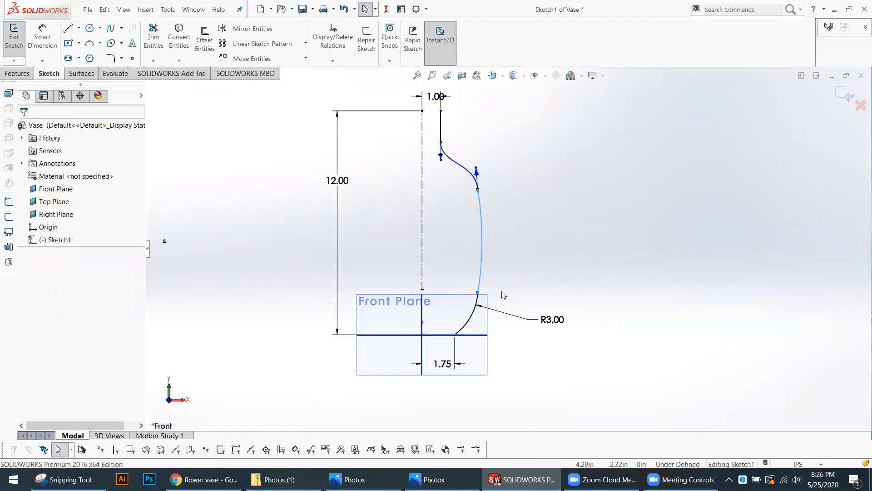
Step: Add a Tangent relation between the R3.00 base arc and the long body arc
{"action": "scroll", "coordinate": [475, 225], "scroll_direction": "down", "scroll_amount": 3}
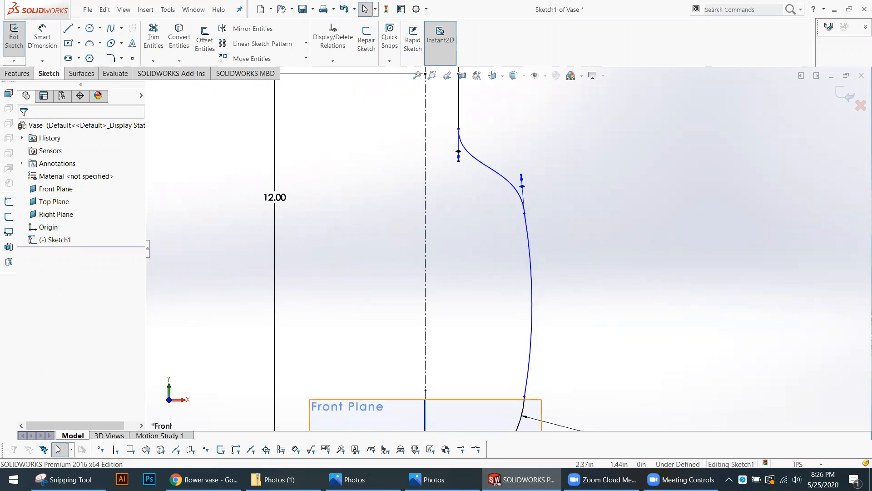
{"action": "scroll", "coordinate": [521, 364], "scroll_direction": "up", "scroll_amount": 3}
{"action": "scroll", "coordinate": [521, 358], "scroll_direction": "down", "scroll_amount": 3}
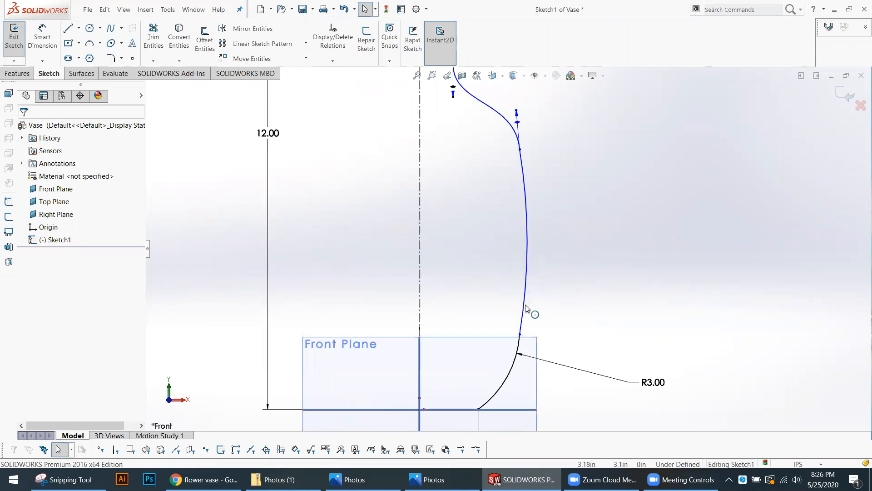
{"action": "left_click", "coordinate": [518, 354]}
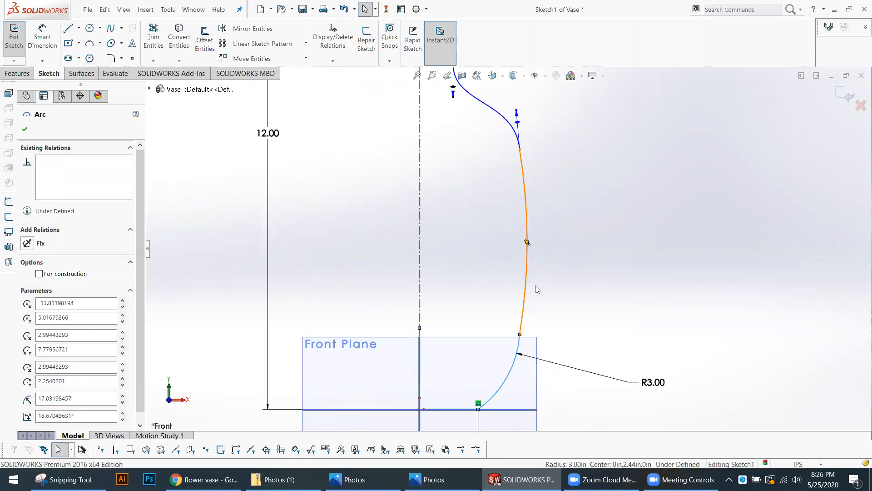
{"action": "left_click", "coordinate": [527, 281], "text": "ctrl"}
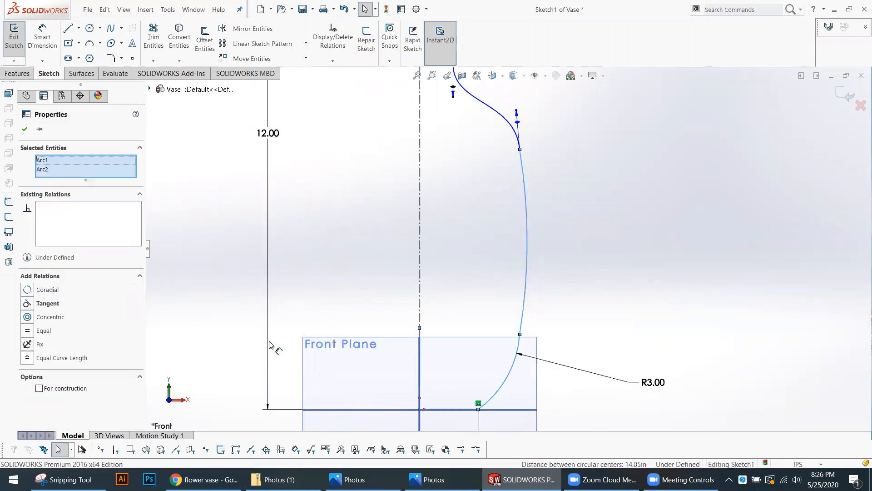
{"action": "left_click", "coordinate": [26, 303]}
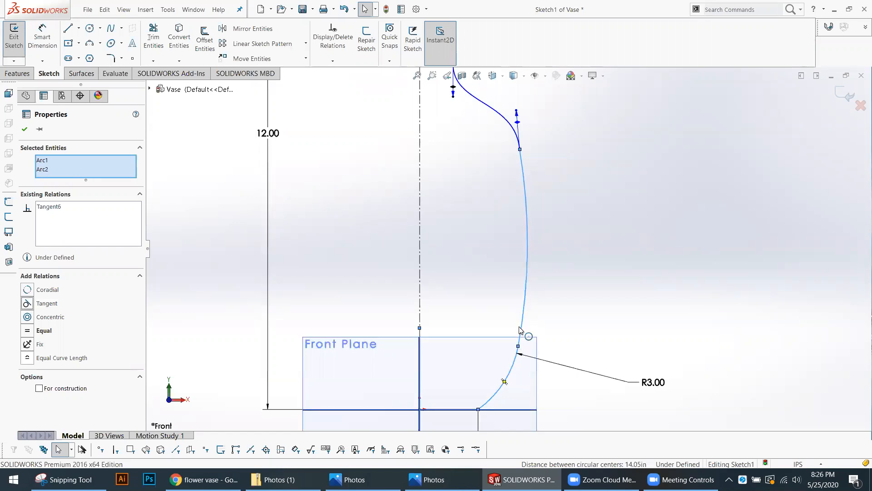
{"action": "left_click", "coordinate": [557, 173]}
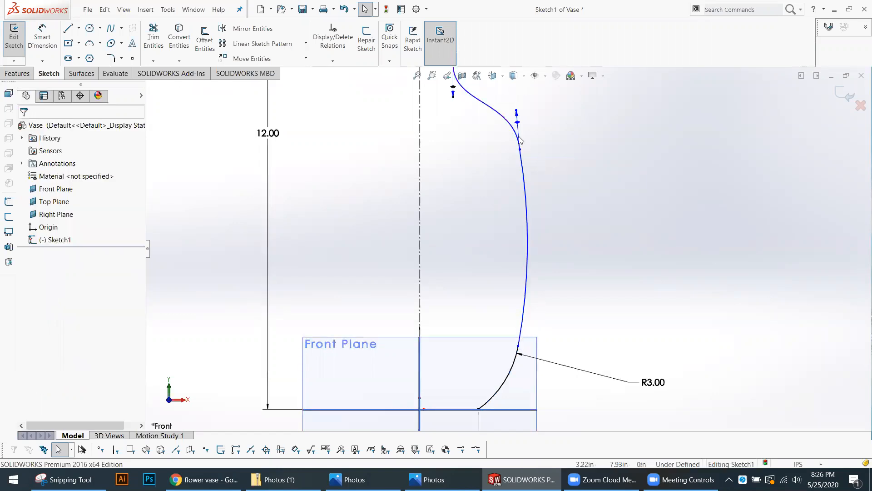
Step: Add a Tangent relation between the shoulder spline and the long body arc
{"action": "left_click", "coordinate": [525, 187]}
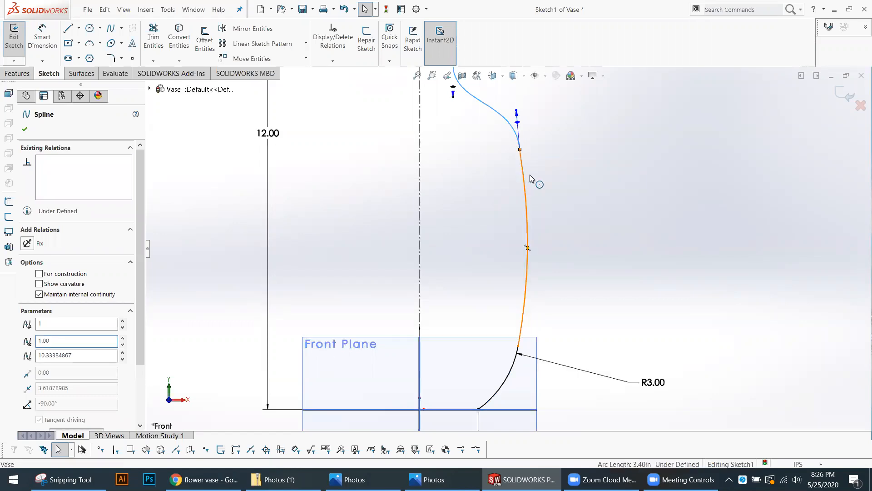
{"action": "left_click", "coordinate": [508, 375], "text": "ctrl"}
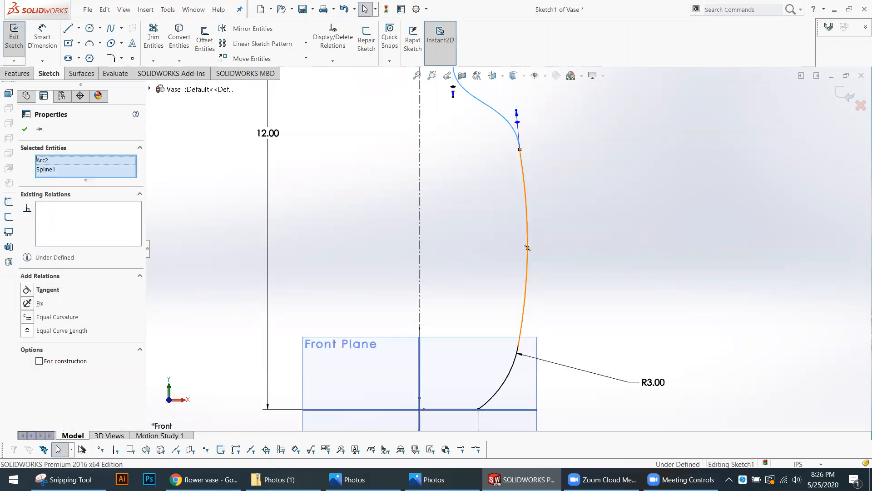
{"action": "left_click", "coordinate": [48, 289]}
{"action": "key", "text": "f"}
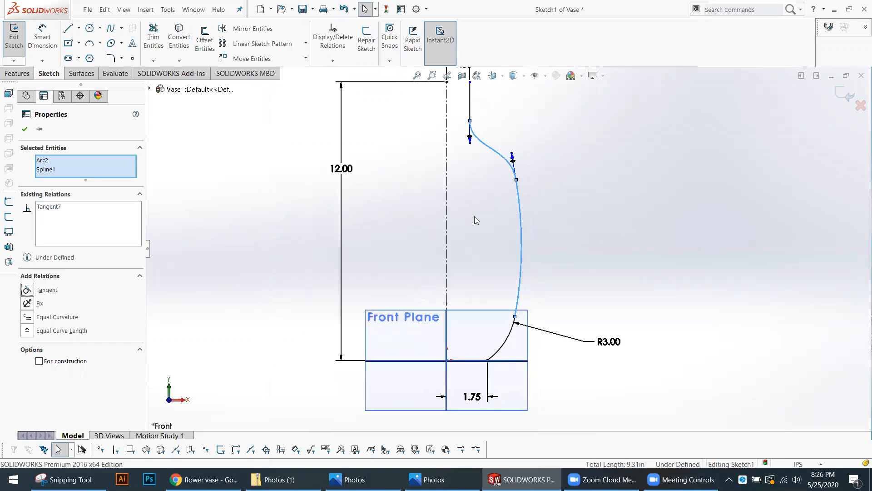
{"action": "left_click", "coordinate": [573, 215]}
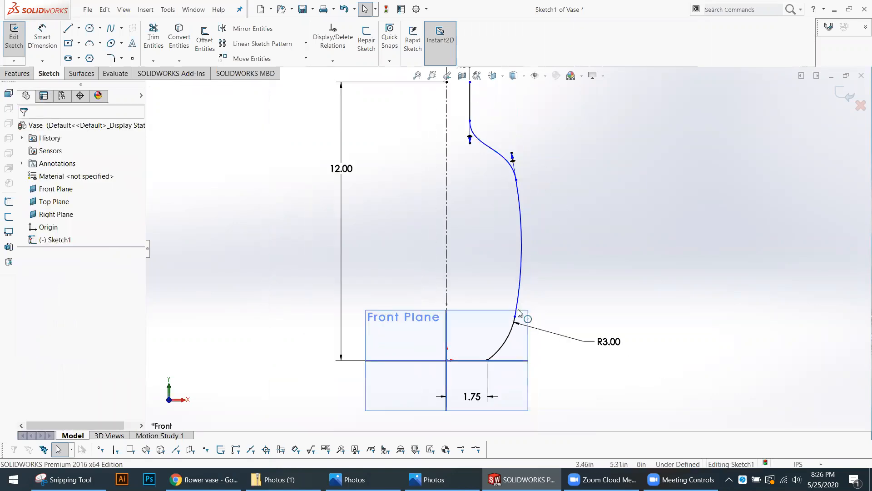
{"action": "scroll", "coordinate": [521, 249], "scroll_direction": "down", "scroll_amount": 1}
{"action": "left_click", "coordinate": [521, 249]}
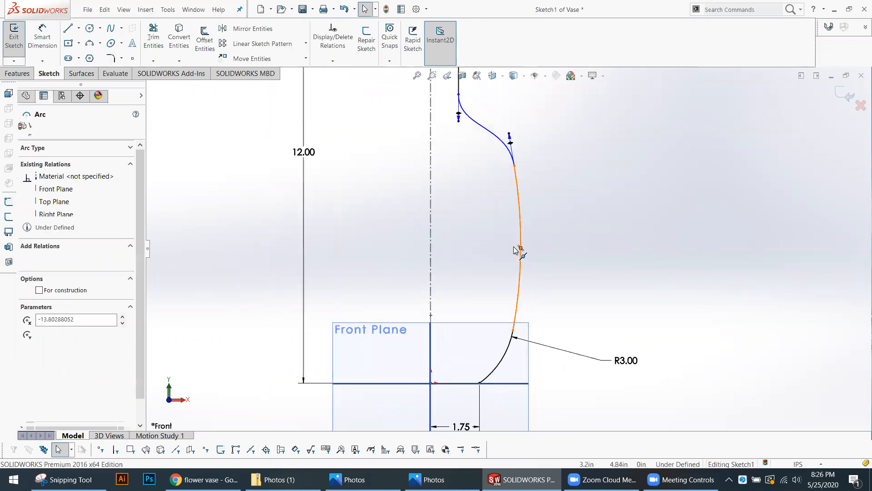
{"action": "scroll", "coordinate": [538, 213], "scroll_direction": "up", "scroll_amount": 2}
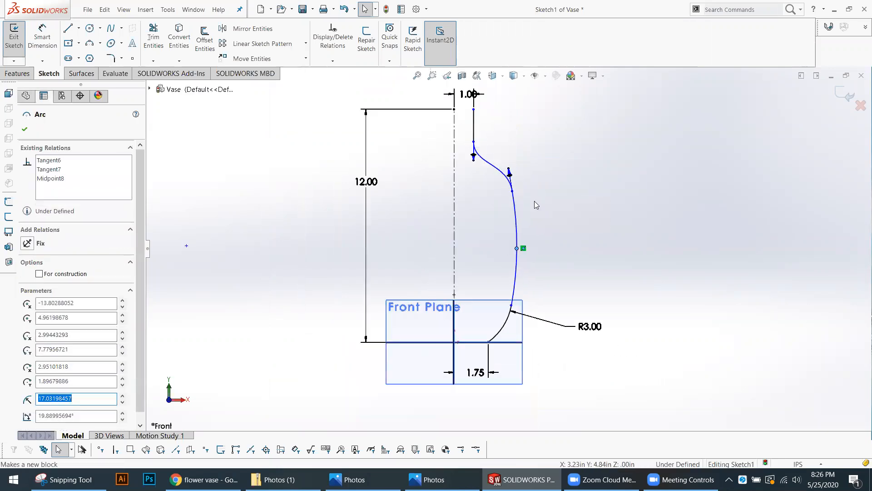
{"action": "left_click", "coordinate": [571, 258]}
{"action": "scroll", "coordinate": [563, 252], "scroll_direction": "up", "scroll_amount": 1}
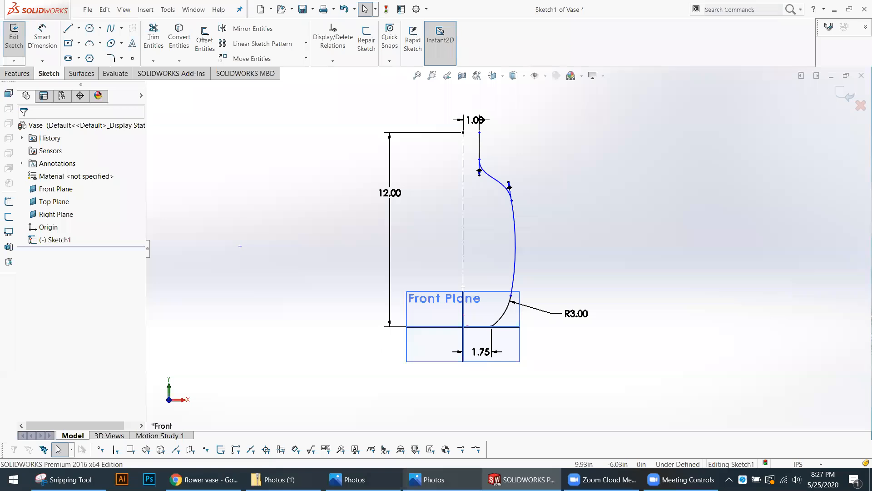
Step: Switch to the browser to compare the profile with the white ceramic vase photo, and return to the full-screen SOLIDWORKS sketch
{"action": "left_click", "coordinate": [849, 9]}
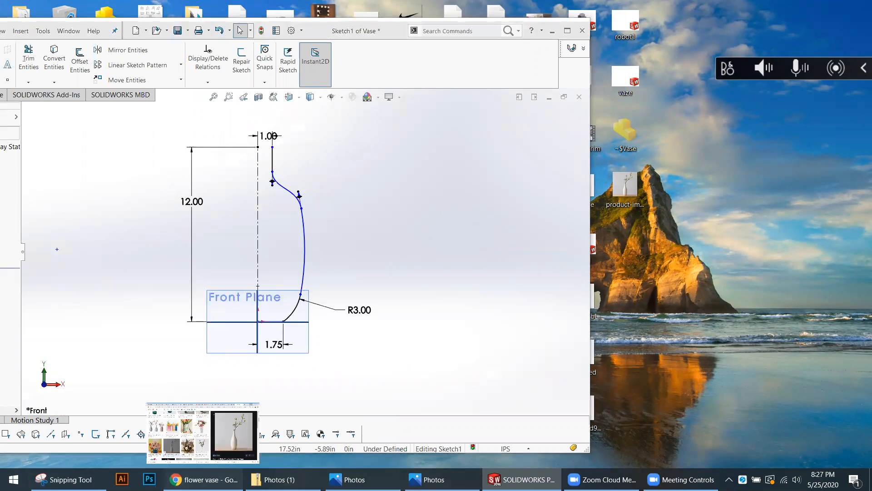
{"action": "left_click", "coordinate": [203, 479]}
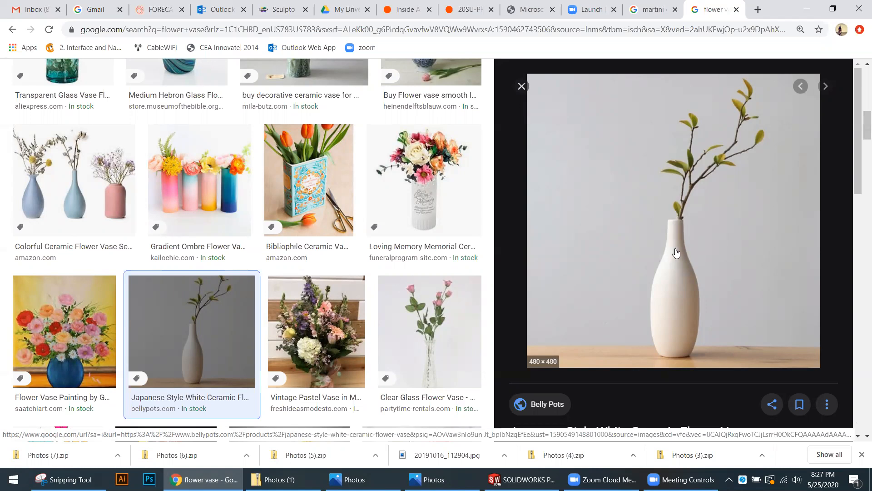
{"action": "left_click", "coordinate": [807, 9]}
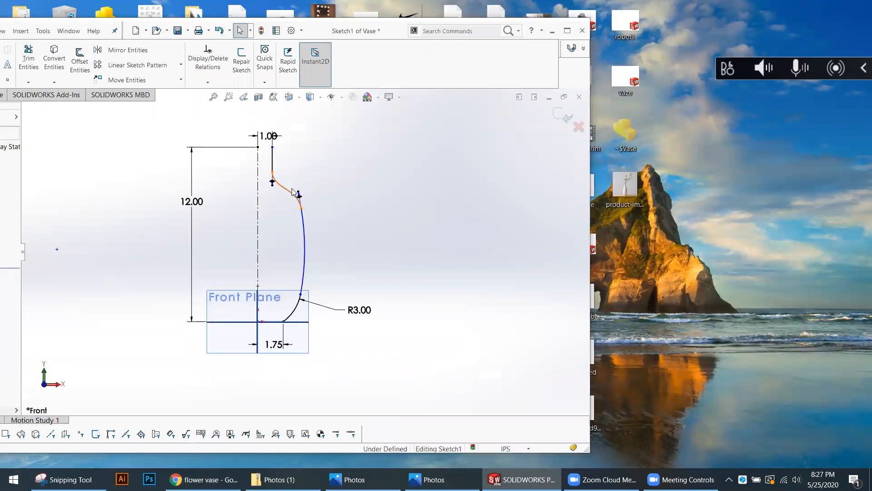
{"action": "scroll", "coordinate": [275, 170], "scroll_direction": "up", "scroll_amount": 3}
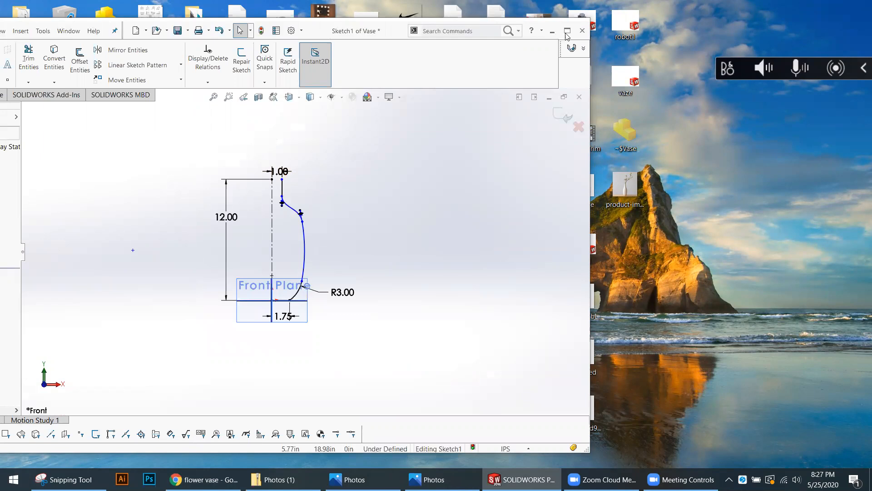
{"action": "left_click", "coordinate": [567, 31]}
Step: Lower the joint between the shoulder spline and body arc to about 6.86 in above the base
{"action": "scroll", "coordinate": [575, 189], "scroll_direction": "down", "scroll_amount": 1}
{"action": "left_click_drag", "start_coordinate": [425, 278], "coordinate": [420, 284]}
{"action": "scroll", "coordinate": [425, 275], "scroll_direction": "up", "scroll_amount": 3}
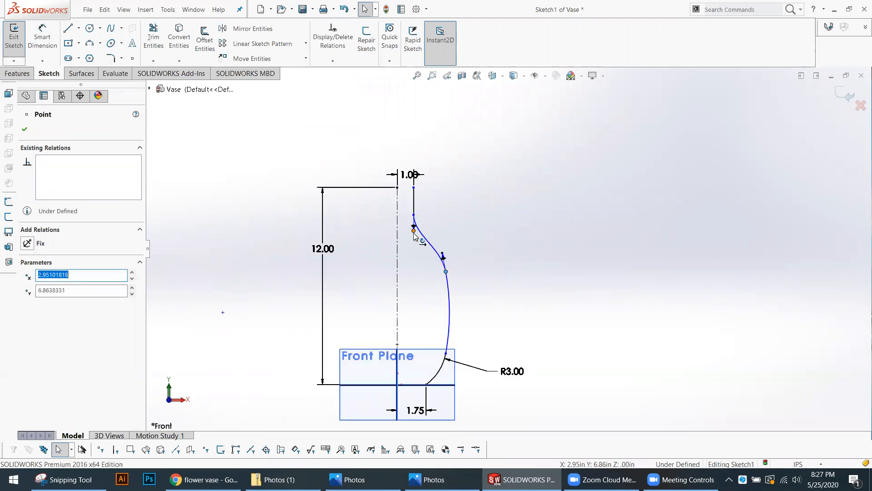
Step: Lengthen the spline's upper handle to a weighting of about 4.32 and its lower handle to about 5.43
{"action": "left_click", "coordinate": [415, 236]}
{"action": "left_click_drag", "start_coordinate": [416, 239], "coordinate": [416, 245]}
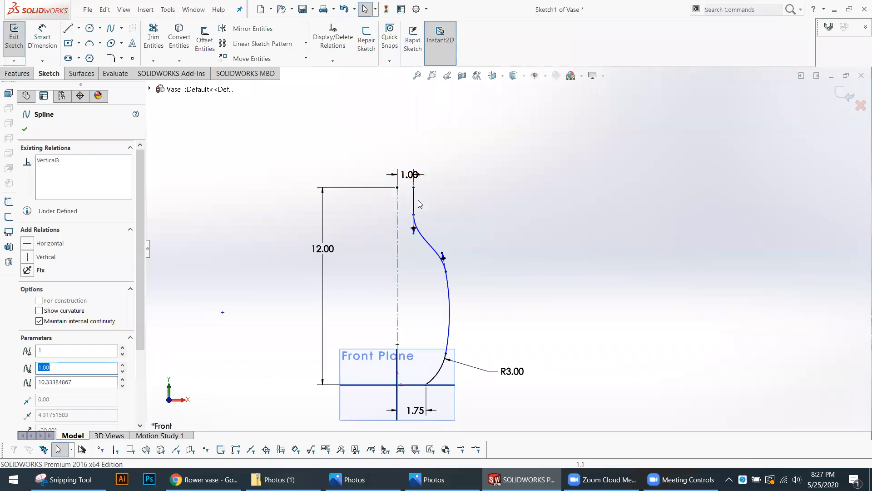
{"action": "left_click_drag", "start_coordinate": [444, 253], "coordinate": [447, 249]}
{"action": "key", "text": "z"}
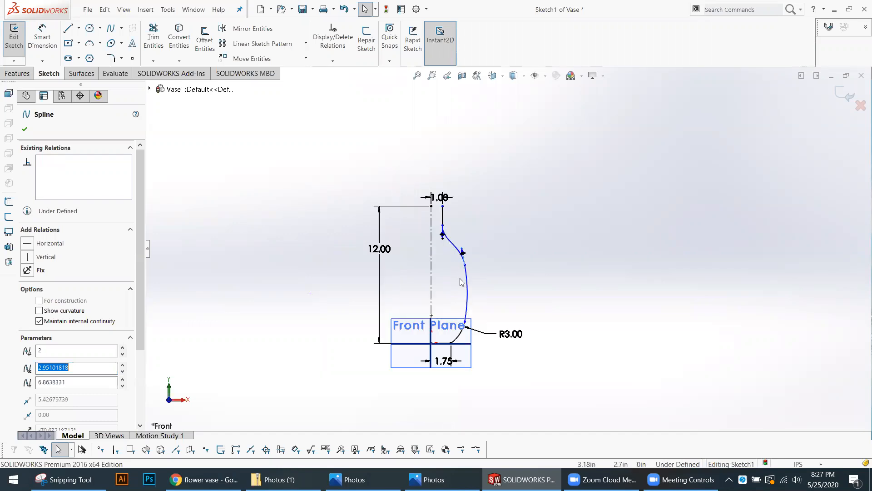
Step: Extend the neck line by lowering its joint with the spline to about 9.93 in above the base
{"action": "scroll", "coordinate": [448, 210], "scroll_direction": "down", "scroll_amount": 3}
{"action": "left_click", "coordinate": [451, 213]}
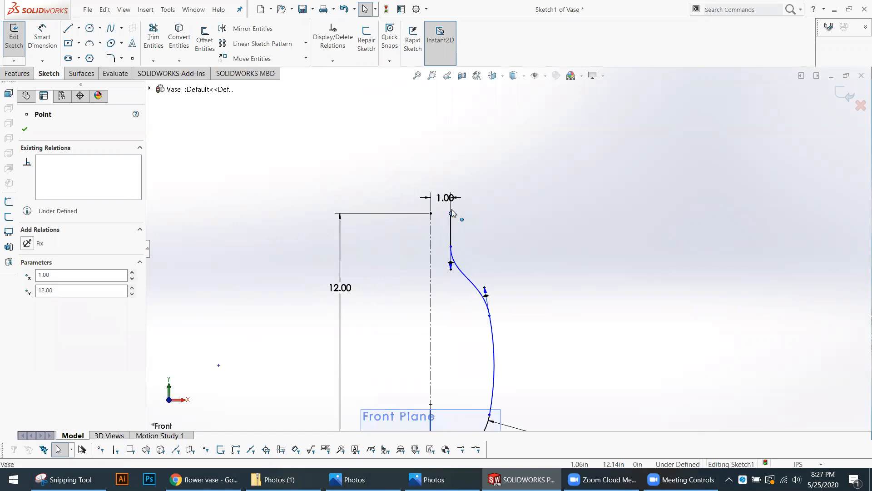
{"action": "scroll", "coordinate": [463, 246], "scroll_direction": "up", "scroll_amount": 2}
{"action": "left_click_drag", "start_coordinate": [468, 259], "coordinate": [471, 257]}
Step: Shorten the spline's upper handle to a weighting of about 3.44 and its lower handle to about 4.26
{"action": "left_click", "coordinate": [469, 267]}
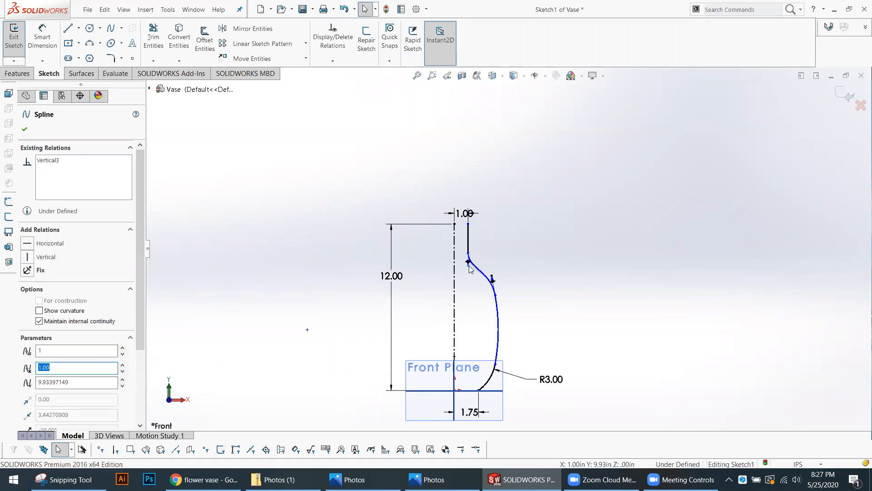
{"action": "scroll", "coordinate": [504, 309], "scroll_direction": "up", "scroll_amount": 2}
{"action": "scroll", "coordinate": [503, 271], "scroll_direction": "down", "scroll_amount": 2}
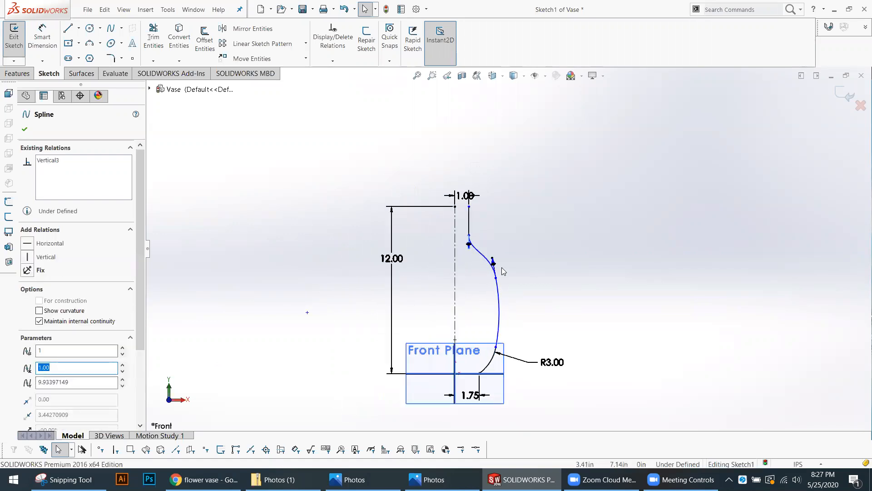
{"action": "scroll", "coordinate": [502, 272], "scroll_direction": "down", "scroll_amount": 2}
{"action": "left_click", "coordinate": [491, 259]}
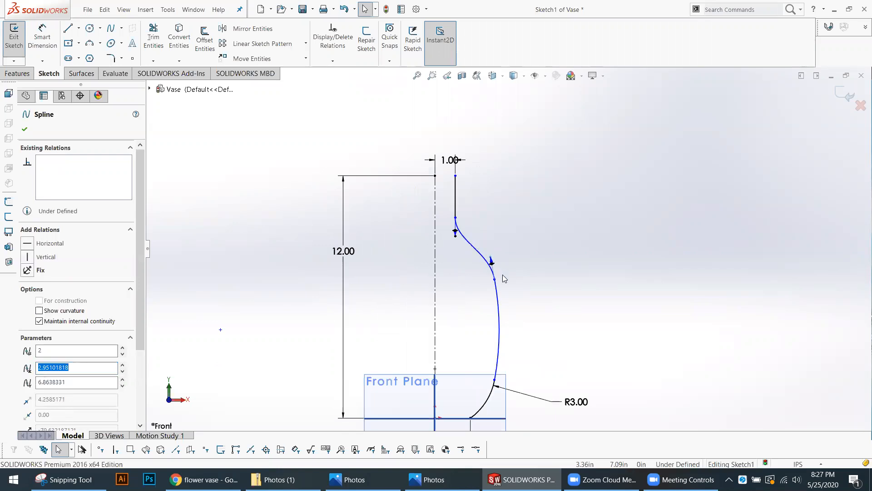
Step: Close the half profile with a 1 in line from the neck top to the centerline and a 12 in vertical line down to the origin
{"action": "scroll", "coordinate": [518, 321], "scroll_direction": "up", "scroll_amount": 2}
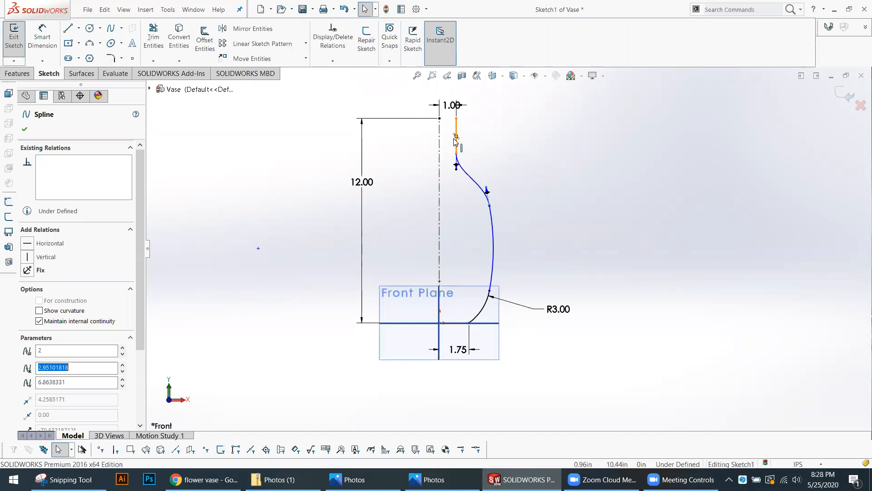
{"action": "left_click", "coordinate": [68, 29]}
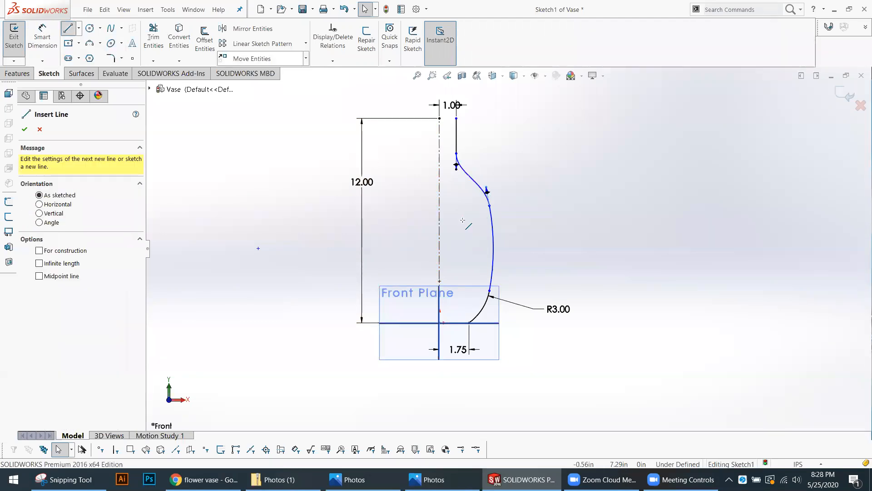
{"action": "left_click", "coordinate": [456, 119]}
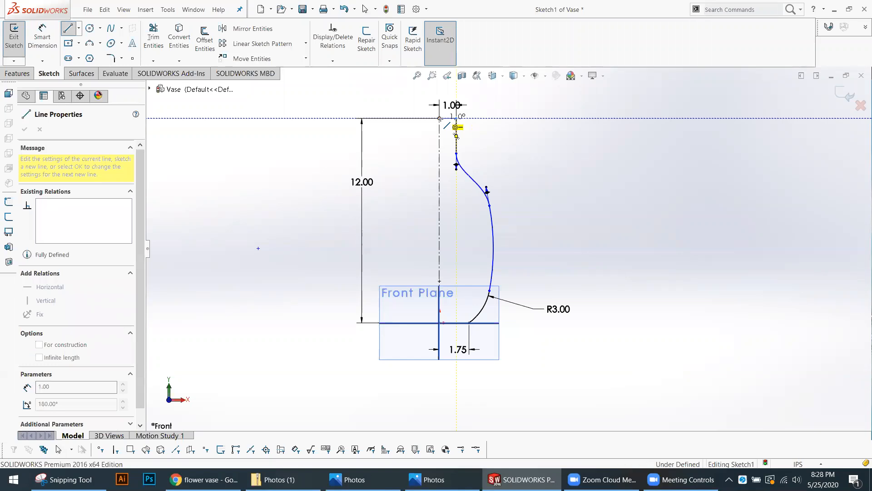
{"action": "left_click", "coordinate": [439, 118]}
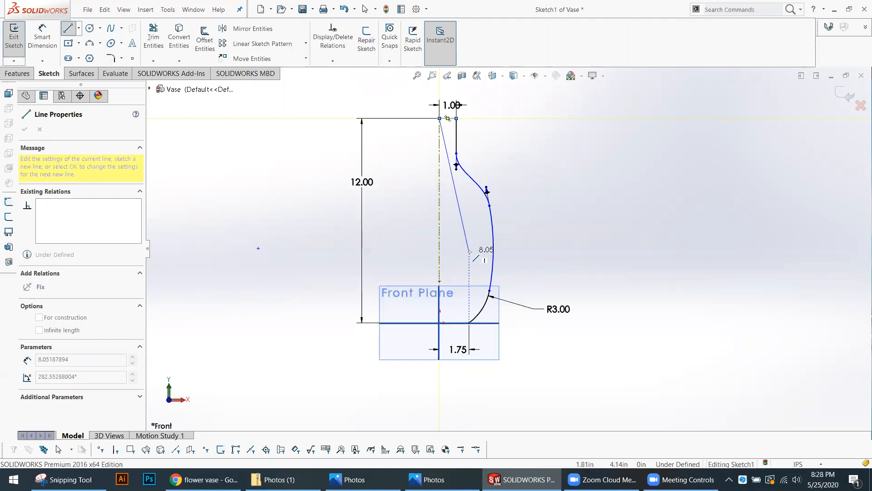
{"action": "scroll", "coordinate": [453, 236], "scroll_direction": "down", "scroll_amount": 1}
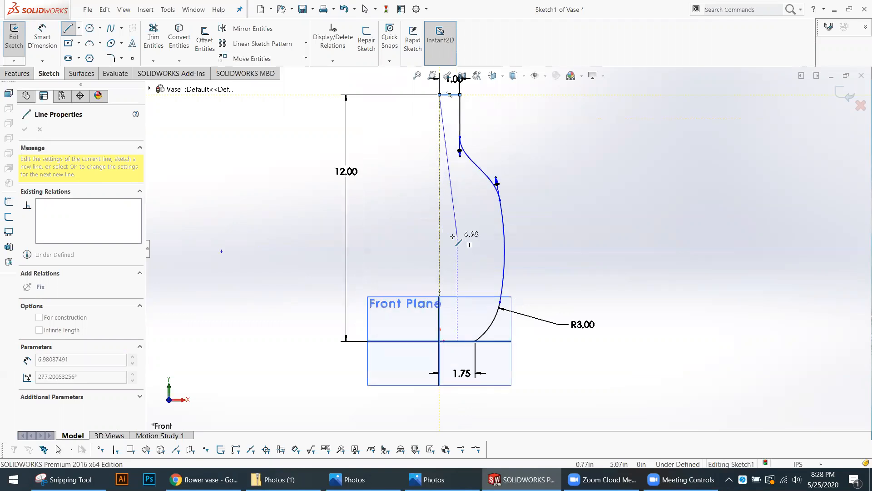
{"action": "scroll", "coordinate": [452, 236], "scroll_direction": "down", "scroll_amount": 1}
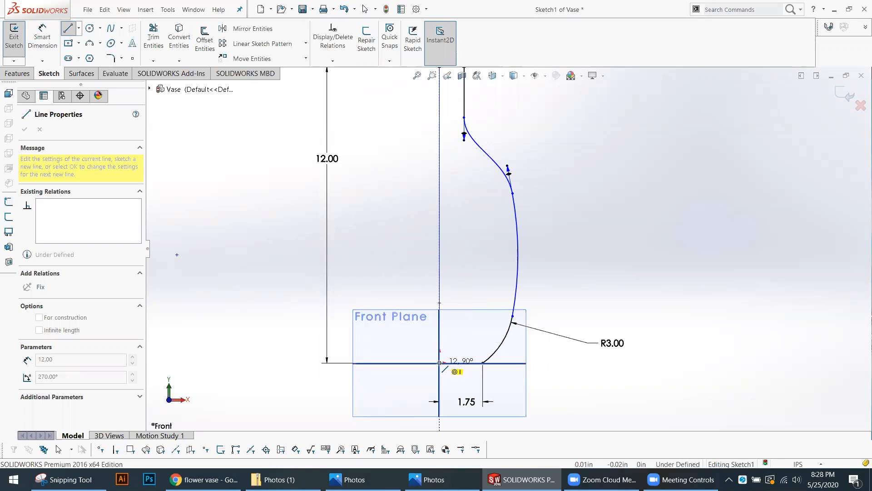
{"action": "left_click", "coordinate": [439, 362]}
{"action": "key", "text": "z"}
{"action": "scroll", "coordinate": [488, 186], "scroll_direction": "down", "scroll_amount": 2}
{"action": "key", "text": "Escape"}
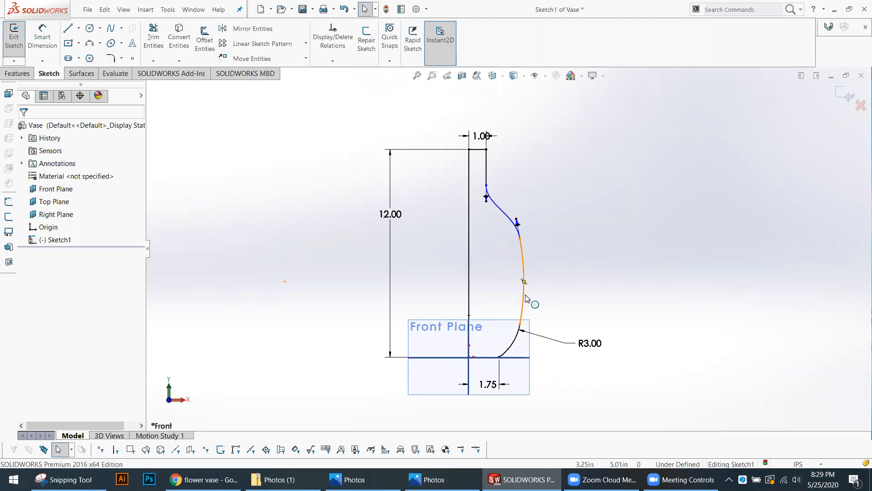
Step: Raise the neck line's joint with the spline to about 10.68 in above the base and lengthen the spline's lower handle to a weighting of about 4.74
{"action": "left_click", "coordinate": [517, 223]}
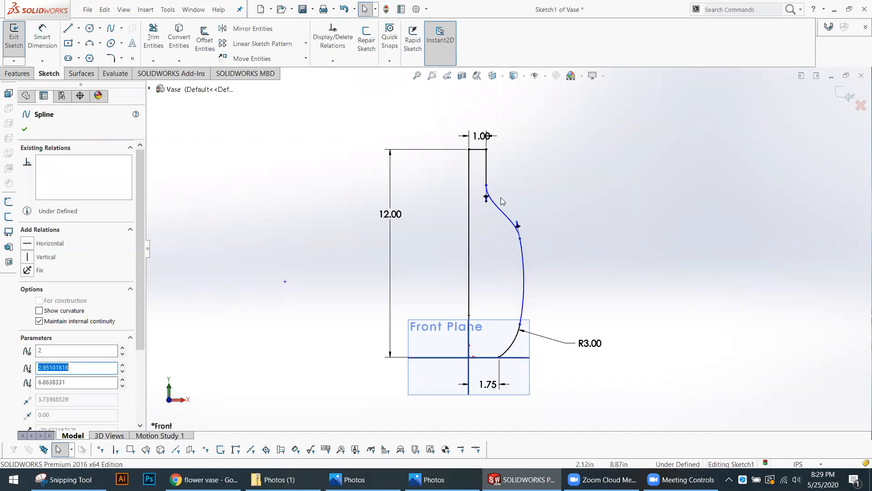
{"action": "left_click", "coordinate": [486, 186]}
{"action": "left_click_drag", "start_coordinate": [487, 174], "coordinate": [486, 171]}
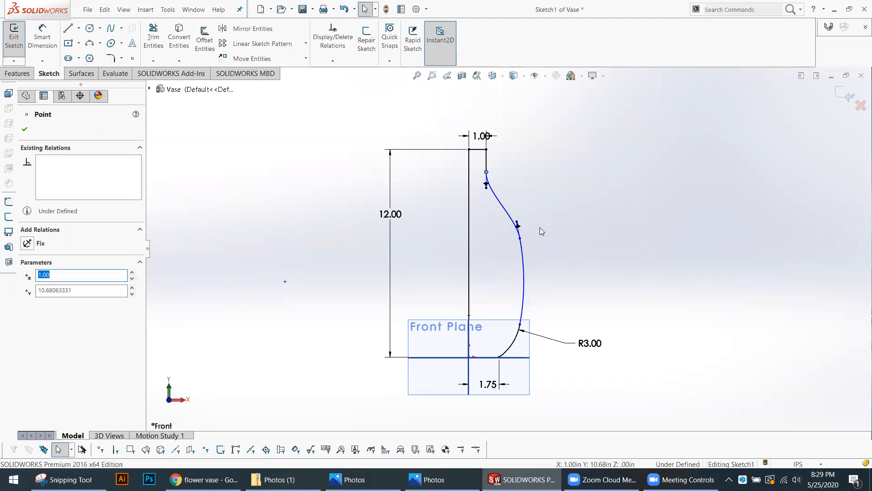
{"action": "left_click", "coordinate": [517, 220]}
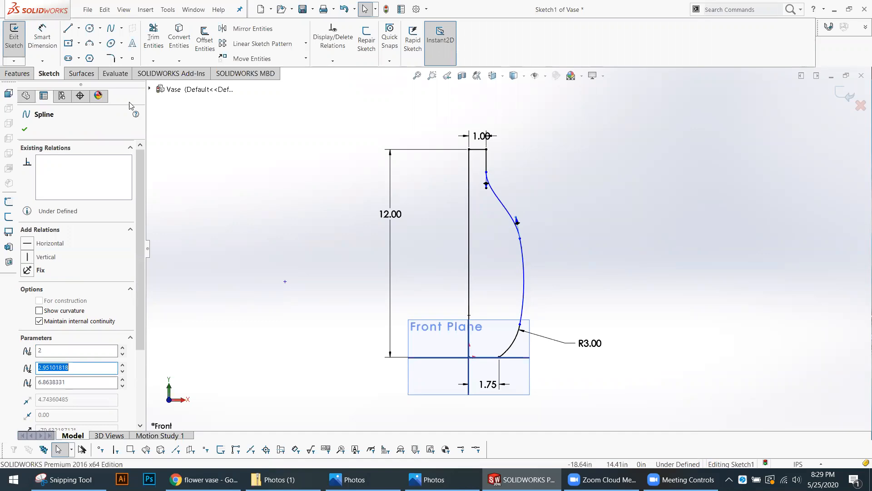
Step: Dimension the body arc's radius as 13.80 in
{"action": "left_click", "coordinate": [42, 39]}
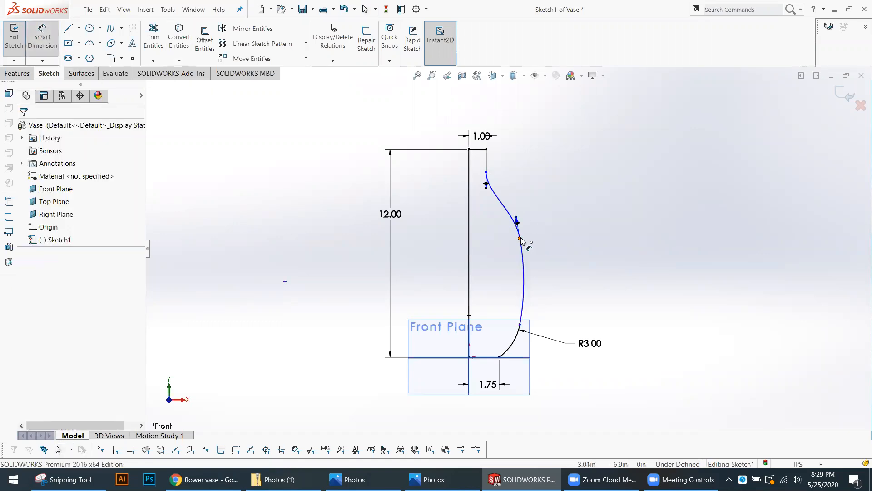
{"action": "left_click", "coordinate": [524, 273]}
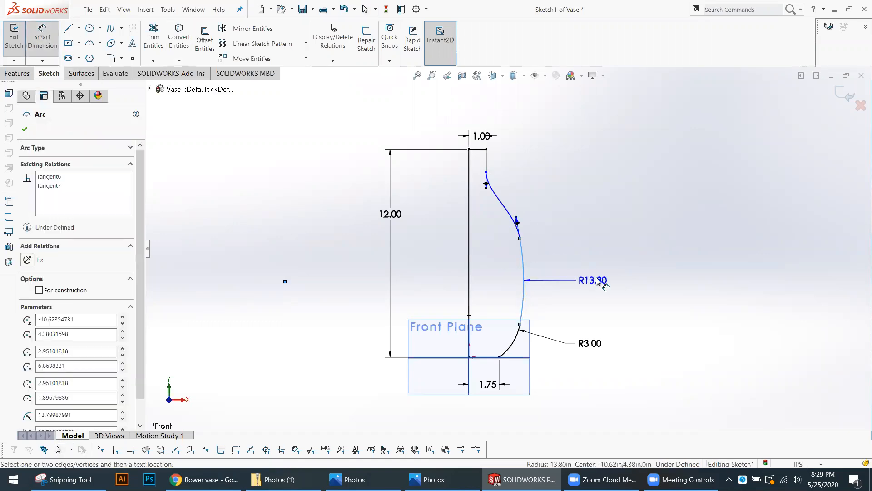
{"action": "left_click", "coordinate": [599, 281]}
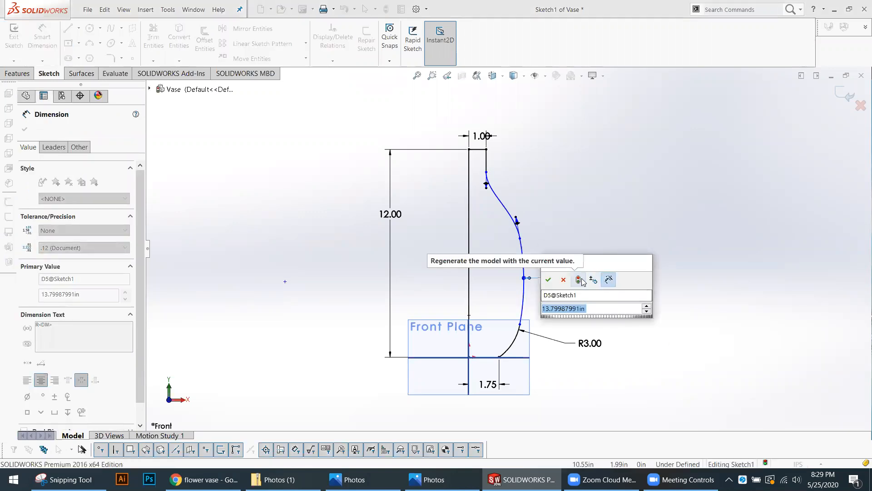
{"action": "type", "text": "13.80in"}
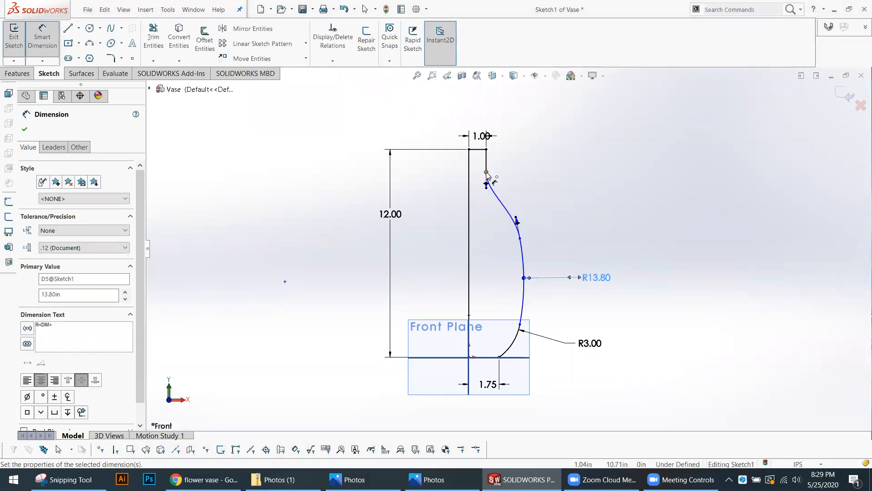
Step: Dimension the vertical distance from the base line to the joint between the spline and body arc, accepting its current value
{"action": "left_click", "coordinate": [520, 238]}
{"action": "left_click", "coordinate": [494, 357]}
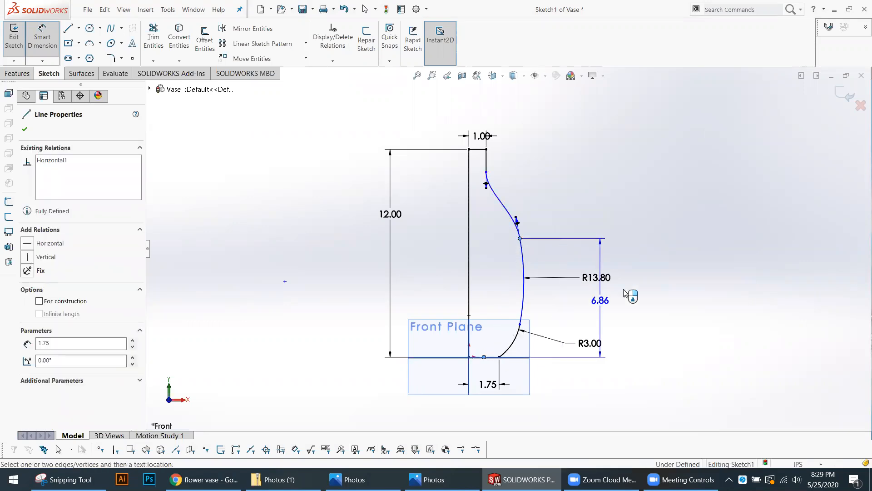
{"action": "left_click", "coordinate": [659, 292]}
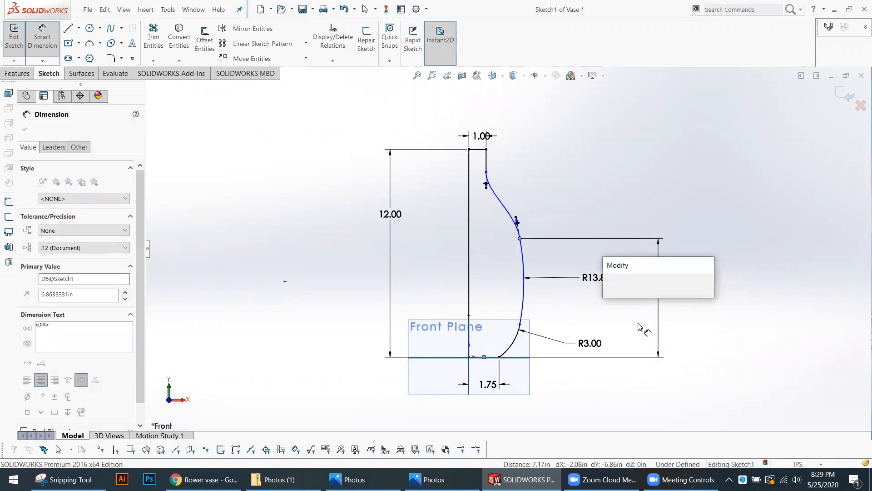
{"action": "left_click", "coordinate": [610, 293]}
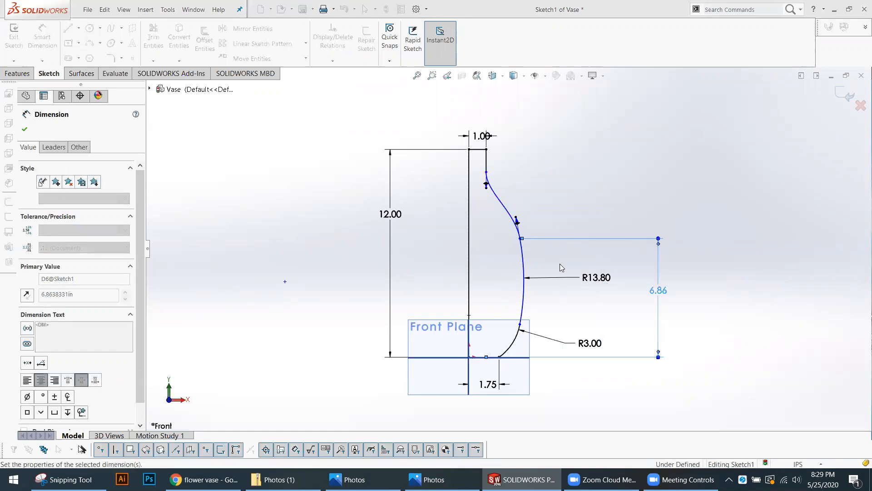
Step: Dimension the vertical neck line's length and set it to 1.25 in
{"action": "left_click", "coordinate": [489, 166]}
{"action": "left_click", "coordinate": [604, 166]}
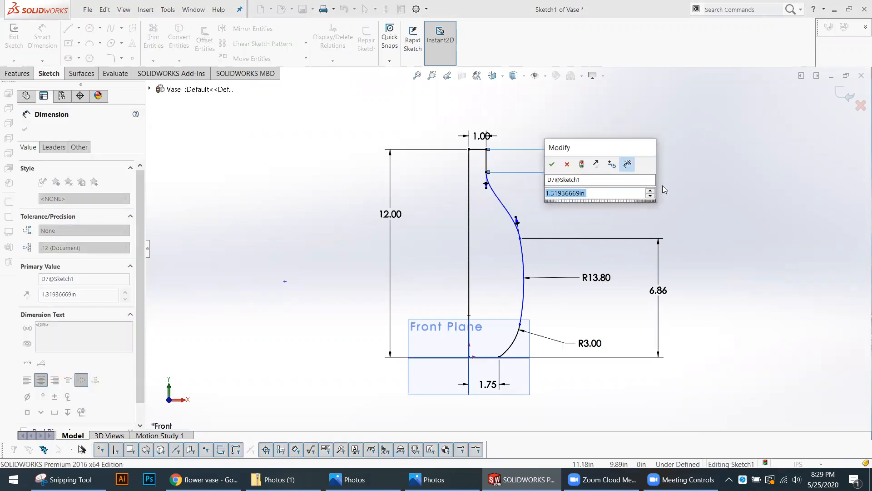
{"action": "type", "text": "="}
{"action": "key", "text": "Escape"}
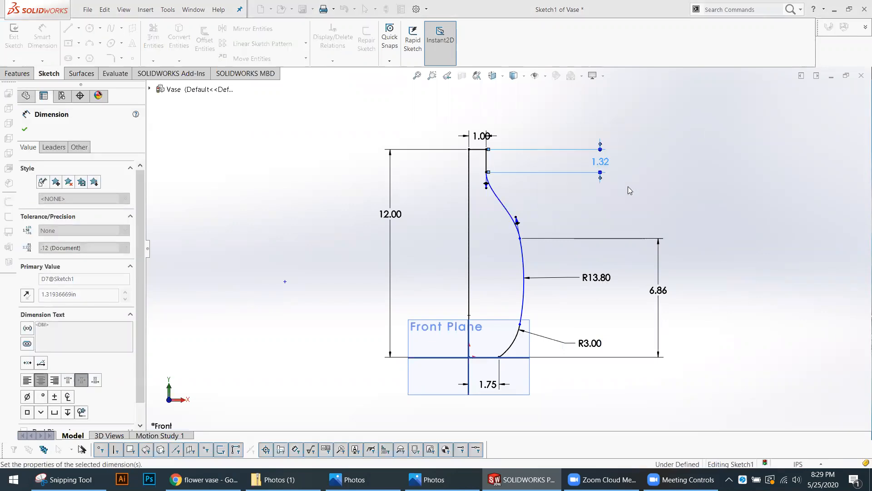
{"action": "double_click", "coordinate": [602, 161]}
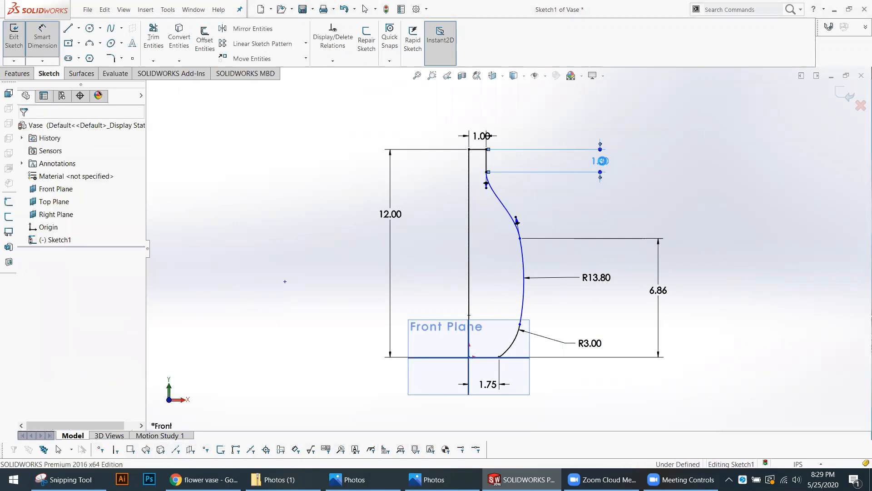
{"action": "type", "text": "1.25"}
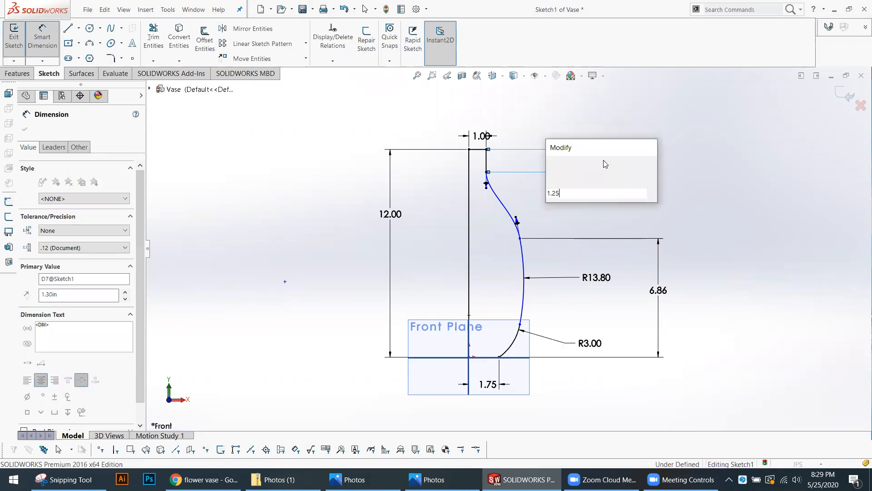
{"action": "key", "text": "Return"}
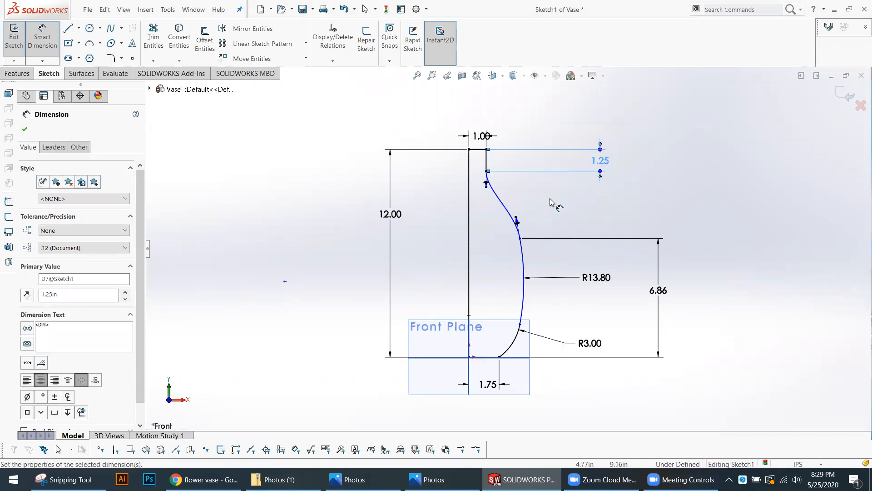
Step: Try to dimension the height of the joint between the neck line and spline above the base line
{"action": "left_click", "coordinate": [486, 172]}
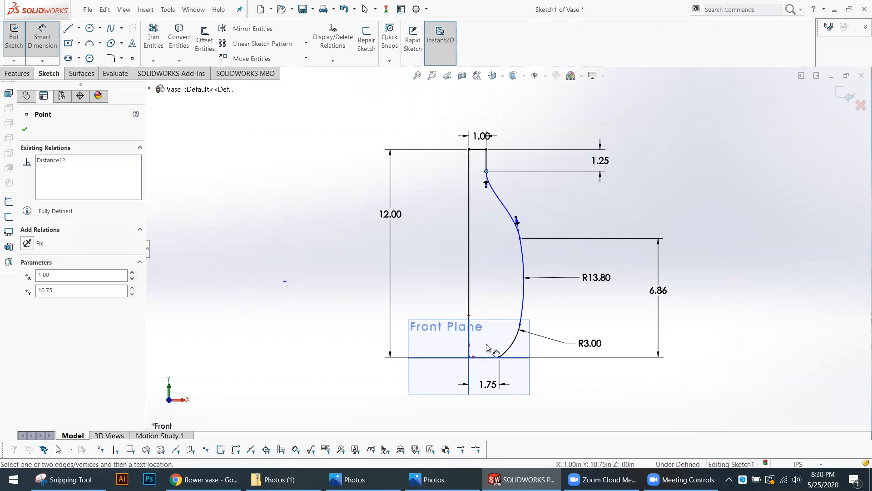
{"action": "left_click", "coordinate": [489, 358]}
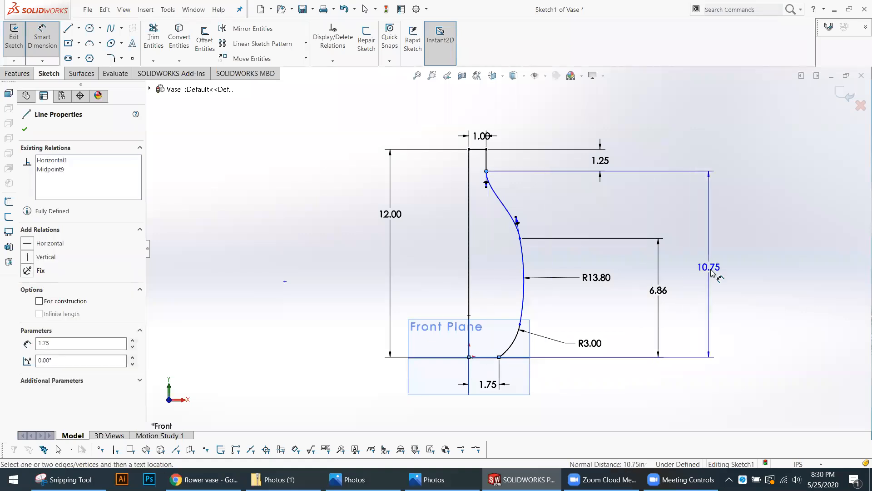
{"action": "left_click", "coordinate": [713, 286]}
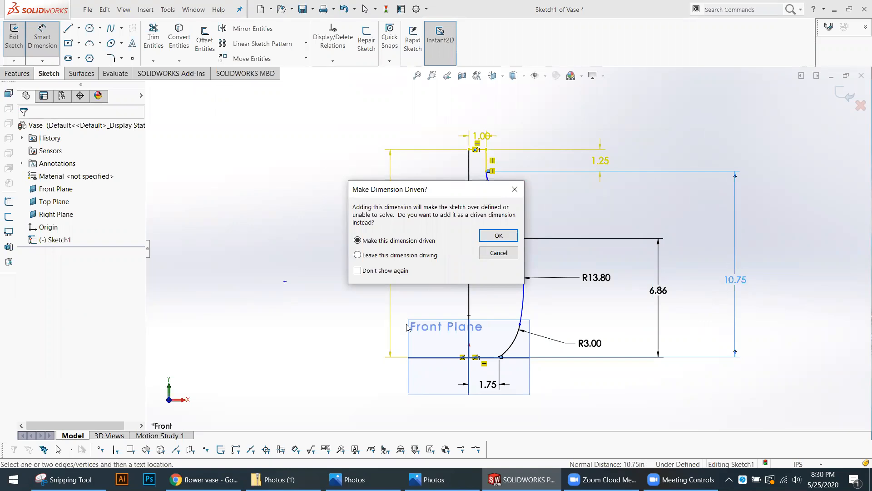
{"action": "left_click", "coordinate": [498, 253]}
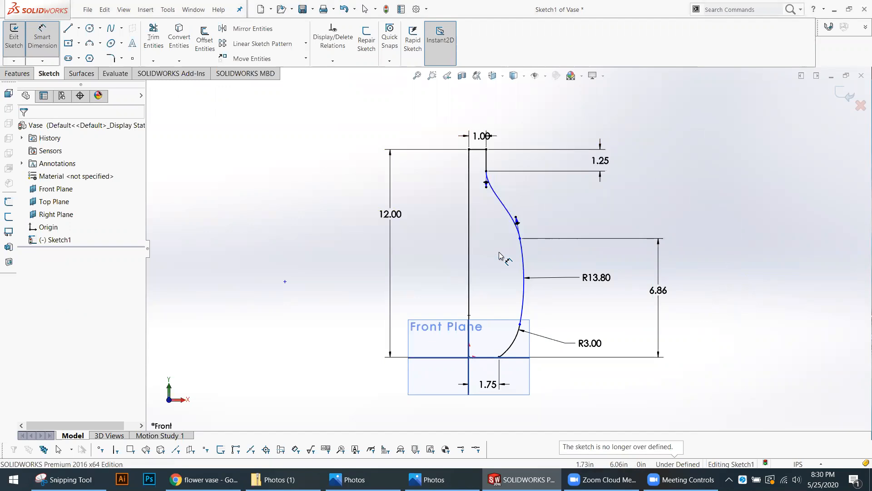
Step: Set the horizontal distance from the vertical axis line to the spline and body arc joint to 3 in, and exit the sketch
{"action": "left_click", "coordinate": [520, 238]}
{"action": "left_click", "coordinate": [469, 245]}
{"action": "left_click", "coordinate": [501, 244]}
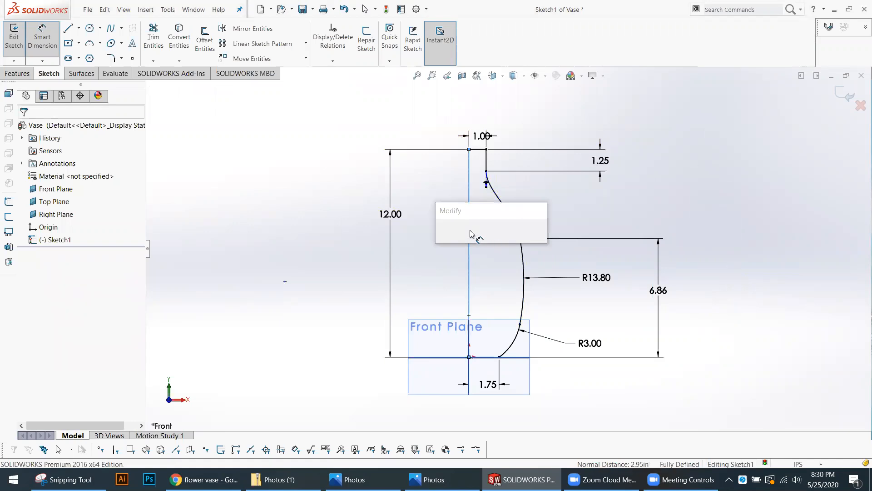
{"action": "type", "text": "3"}
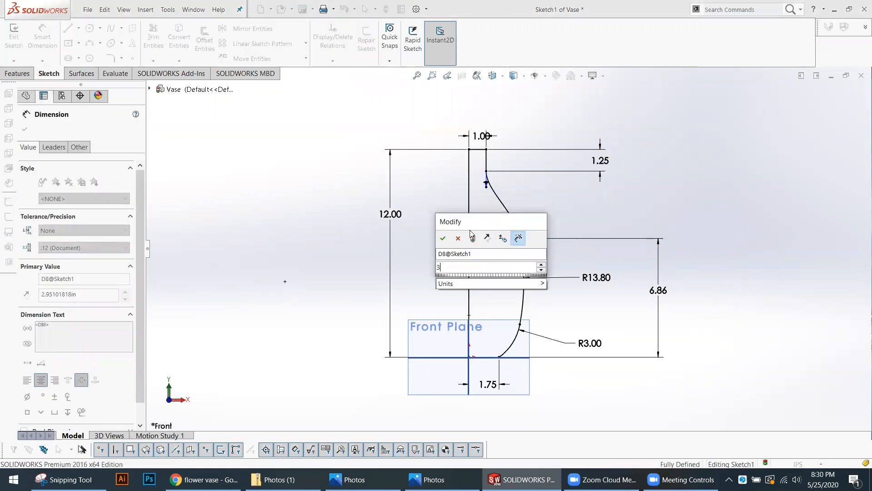
{"action": "key", "text": "Return"}
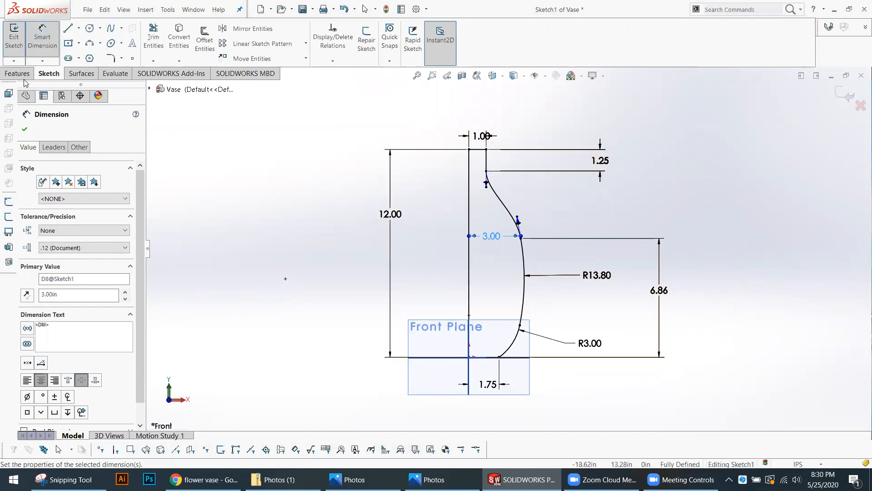
{"action": "left_click", "coordinate": [844, 95]}
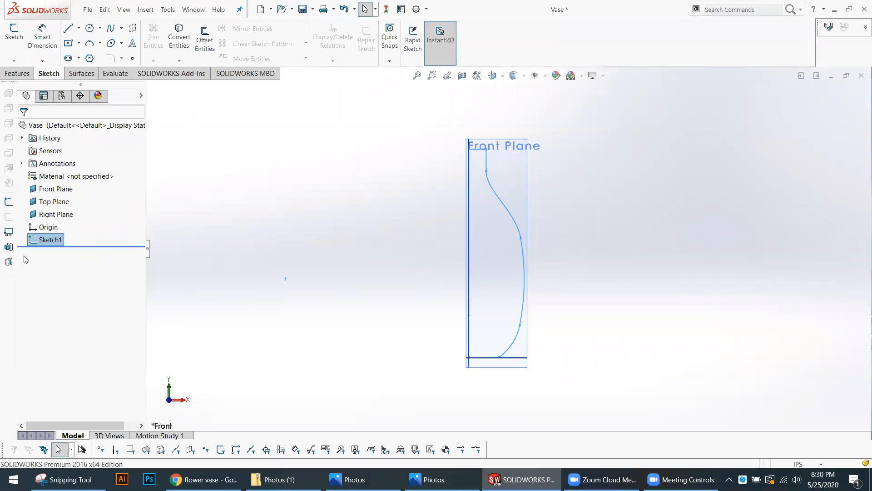
Step: Start a revolve of the vase profile sketch, using its long vertical line as the axis of revolution
{"action": "mouse_move", "coordinate": [454, 321]}
{"action": "middle_mouse_down"}
{"action": "mouse_move", "coordinate": [402, 269]}
{"action": "mouse_move", "coordinate": [452, 366]}
{"action": "mouse_move", "coordinate": [408, 343]}
{"action": "mouse_move", "coordinate": [491, 278]}
{"action": "mouse_move", "coordinate": [442, 300]}
{"action": "mouse_move", "coordinate": [465, 329]}
{"action": "mouse_move", "coordinate": [467, 321]}
{"action": "middle_mouse_up"}
{"action": "scroll", "coordinate": [516, 312], "scroll_direction": "down", "scroll_amount": 3}
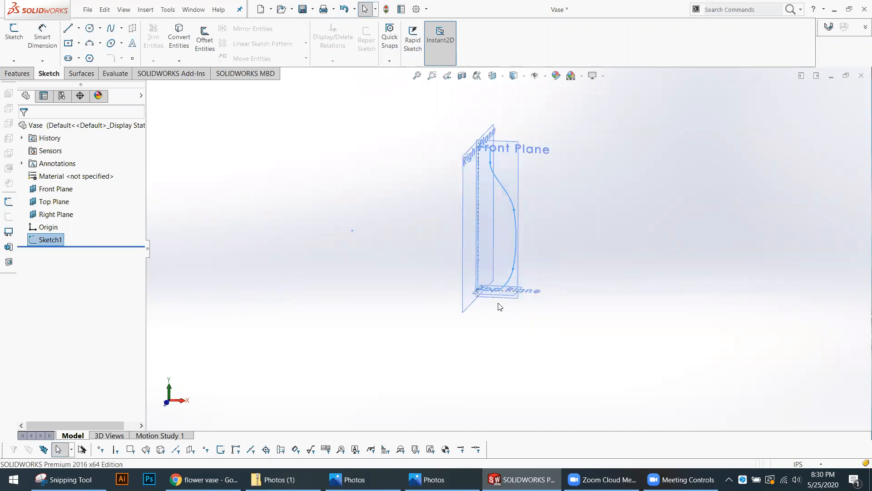
{"action": "left_click", "coordinate": [9, 74]}
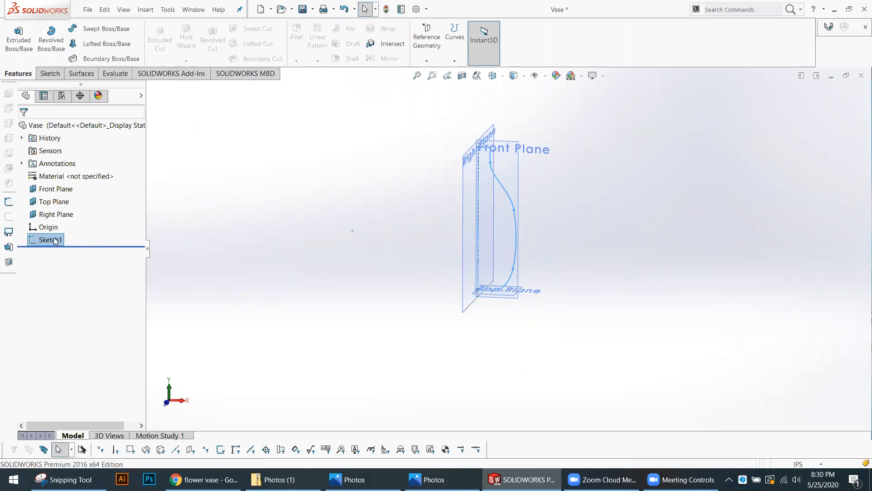
{"action": "left_click", "coordinate": [51, 34]}
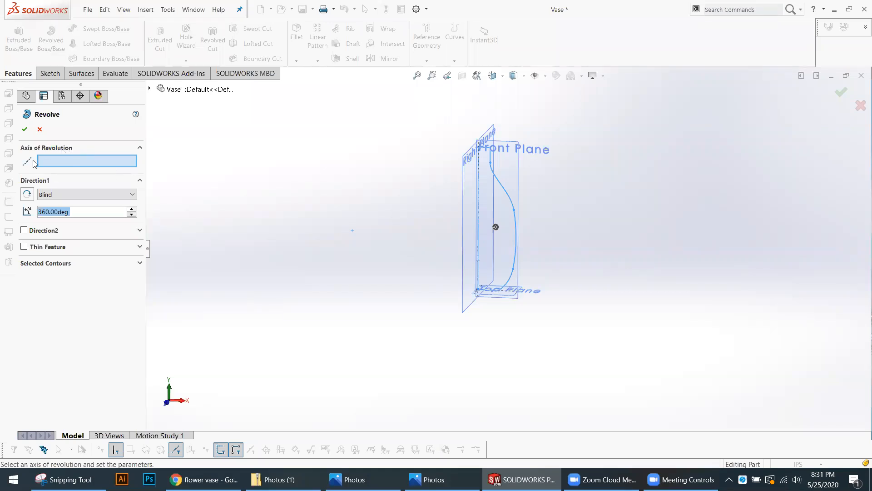
{"action": "scroll", "coordinate": [512, 169], "scroll_direction": "down", "scroll_amount": 3}
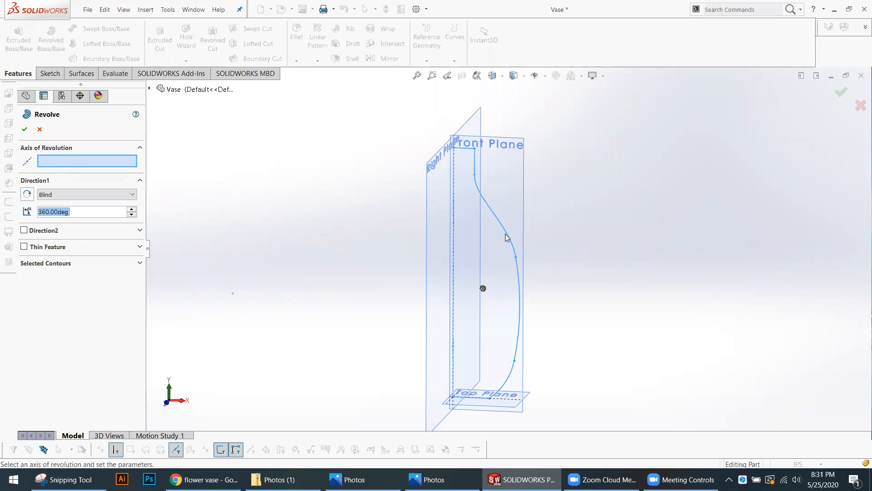
{"action": "left_click", "coordinate": [454, 235]}
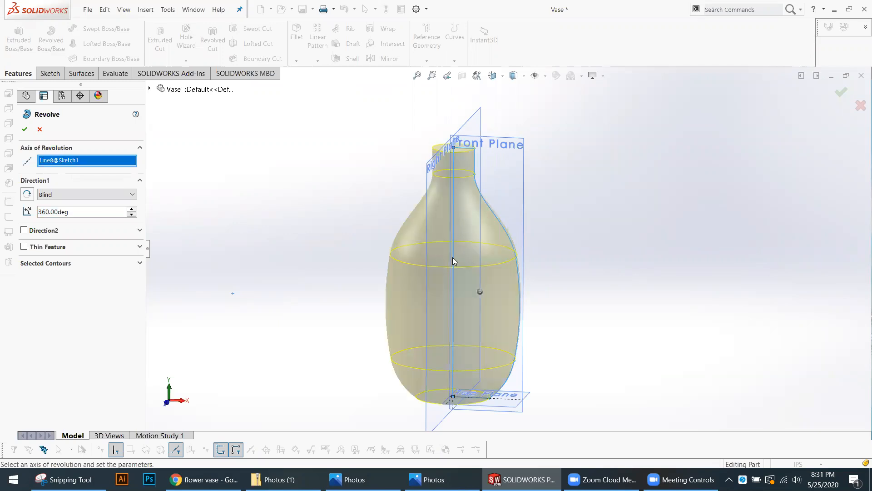
{"action": "scroll", "coordinate": [509, 254], "scroll_direction": "up", "scroll_amount": 5}
{"action": "middle_click_drag", "start_coordinate": [531, 265], "coordinate": [543, 248]}
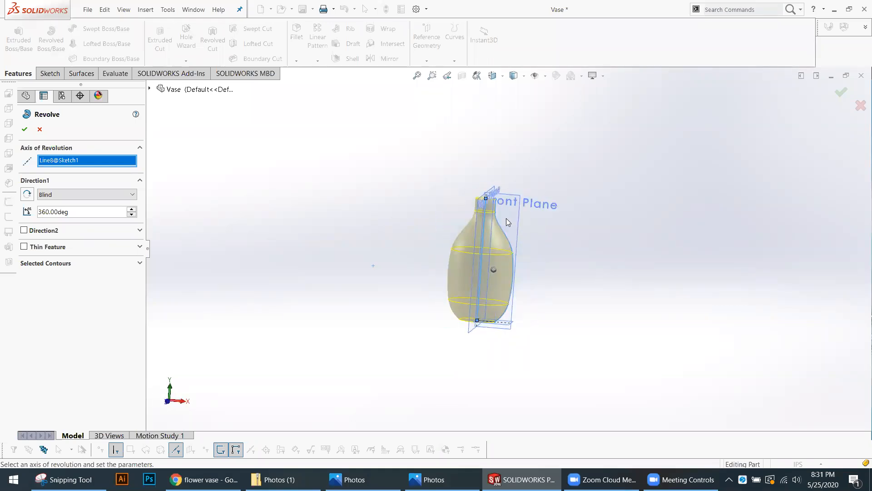
{"action": "scroll", "coordinate": [506, 219], "scroll_direction": "down", "scroll_amount": 3}
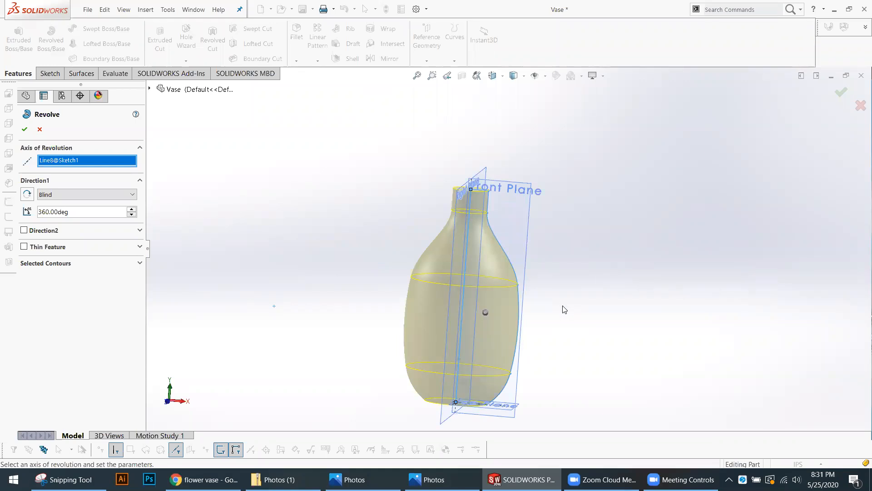
{"action": "scroll", "coordinate": [550, 291], "scroll_direction": "up", "scroll_amount": 3}
{"action": "middle_click_drag", "start_coordinate": [547, 286], "coordinate": [577, 303]}
{"action": "scroll", "coordinate": [515, 272], "scroll_direction": "down", "scroll_amount": 2}
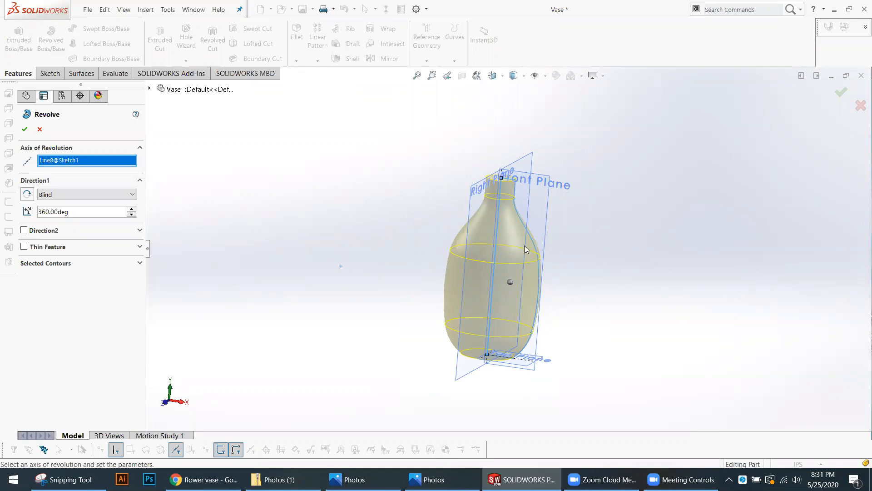
Step: Try the short horizontal line across the neck opening as the axis of revolution
{"action": "middle_click_drag", "start_coordinate": [540, 240], "coordinate": [486, 226]}
{"action": "scroll", "coordinate": [486, 226], "scroll_direction": "down", "scroll_amount": 6}
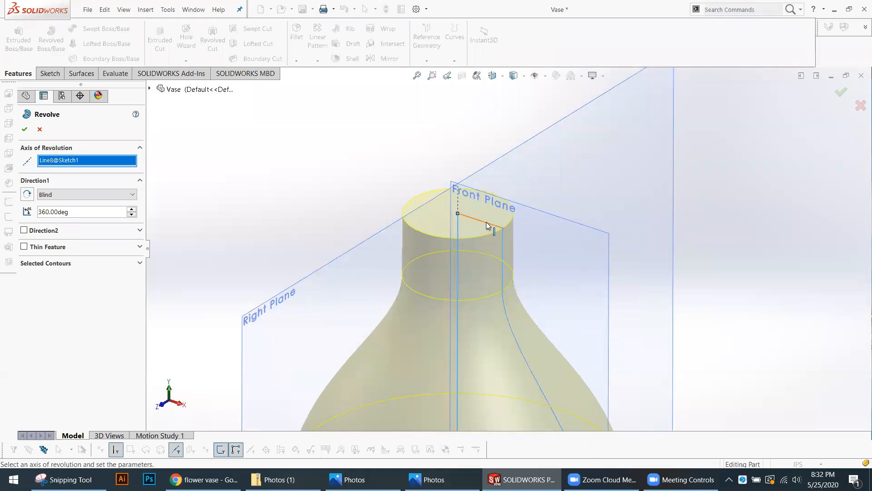
{"action": "left_click", "coordinate": [486, 222]}
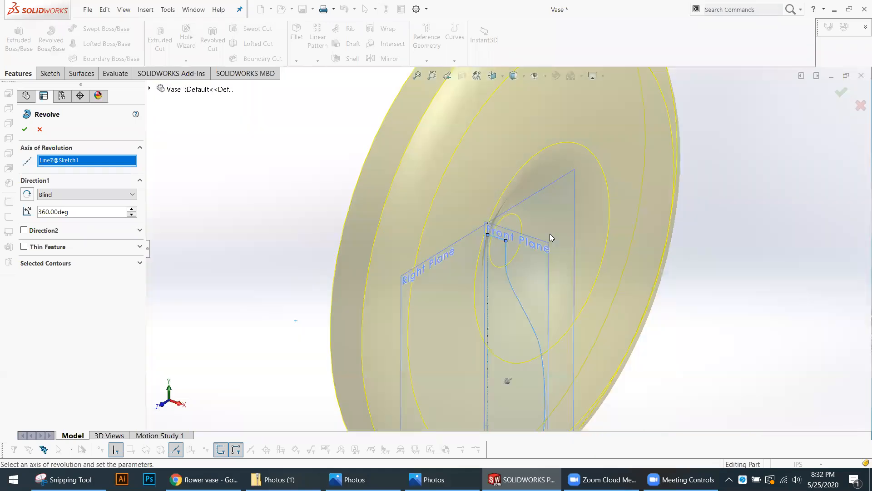
{"action": "scroll", "coordinate": [548, 250], "scroll_direction": "up", "scroll_amount": 5}
{"action": "middle_click_drag", "start_coordinate": [546, 266], "coordinate": [526, 191]}
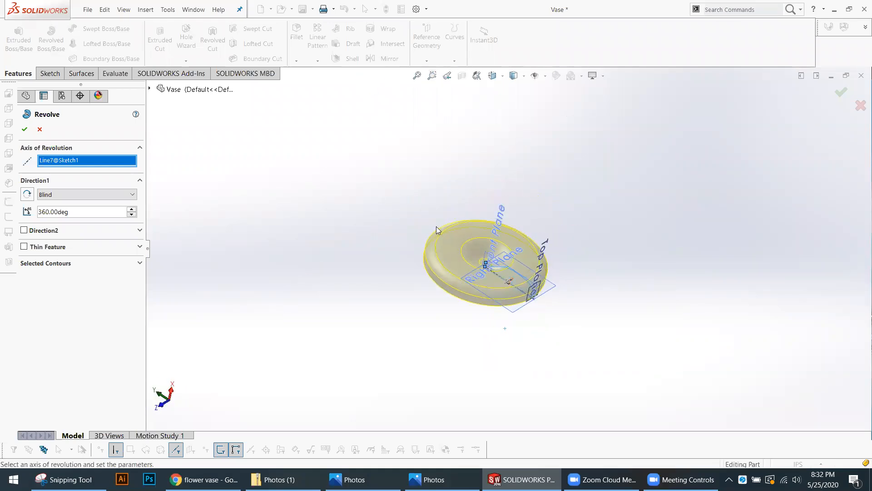
Step: Try the profile's base line as the axis of revolution and return to the long vertical line
{"action": "middle_click_drag", "start_coordinate": [526, 228], "coordinate": [536, 259]}
{"action": "scroll", "coordinate": [536, 259], "scroll_direction": "down", "scroll_amount": 6}
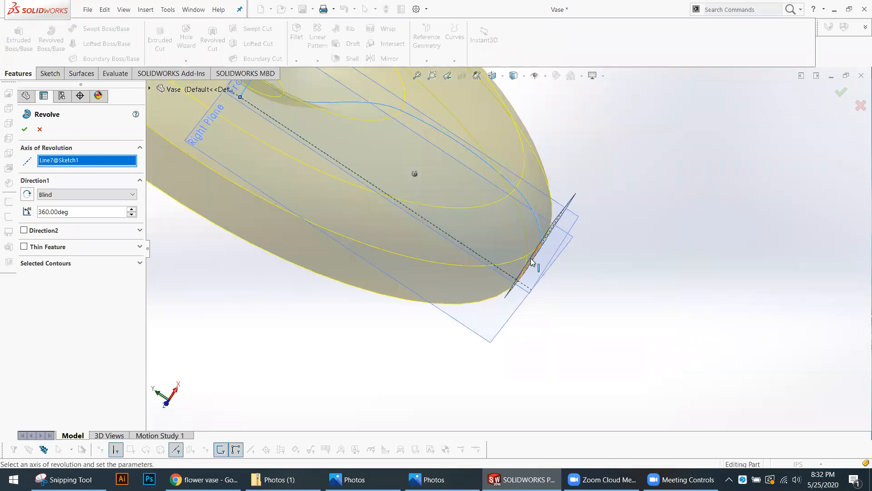
{"action": "left_click", "coordinate": [530, 258]}
{"action": "scroll", "coordinate": [535, 274], "scroll_direction": "up", "scroll_amount": 5}
{"action": "mouse_move", "coordinate": [535, 273]}
{"action": "middle_mouse_down"}
{"action": "mouse_move", "coordinate": [484, 311]}
{"action": "mouse_move", "coordinate": [478, 279]}
{"action": "mouse_move", "coordinate": [555, 274]}
{"action": "mouse_move", "coordinate": [468, 264]}
{"action": "mouse_move", "coordinate": [530, 327]}
{"action": "mouse_move", "coordinate": [465, 246]}
{"action": "mouse_move", "coordinate": [459, 253]}
{"action": "mouse_move", "coordinate": [468, 210]}
{"action": "middle_mouse_up"}
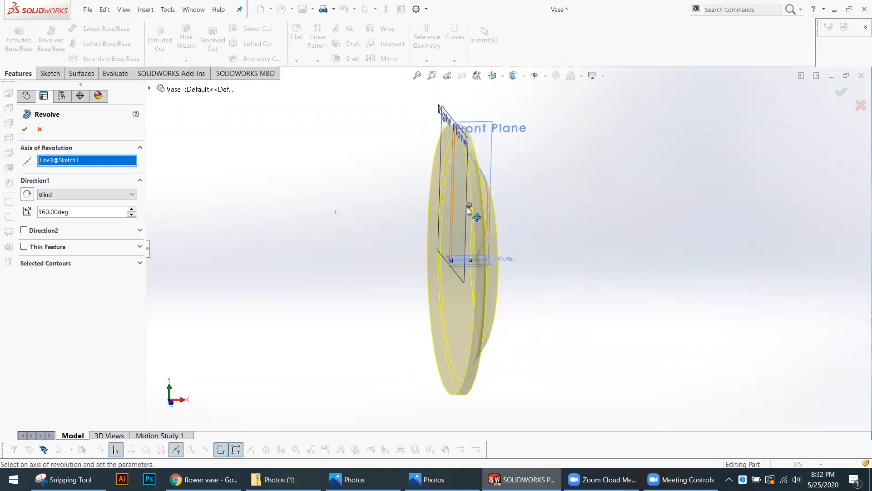
{"action": "left_click", "coordinate": [454, 200]}
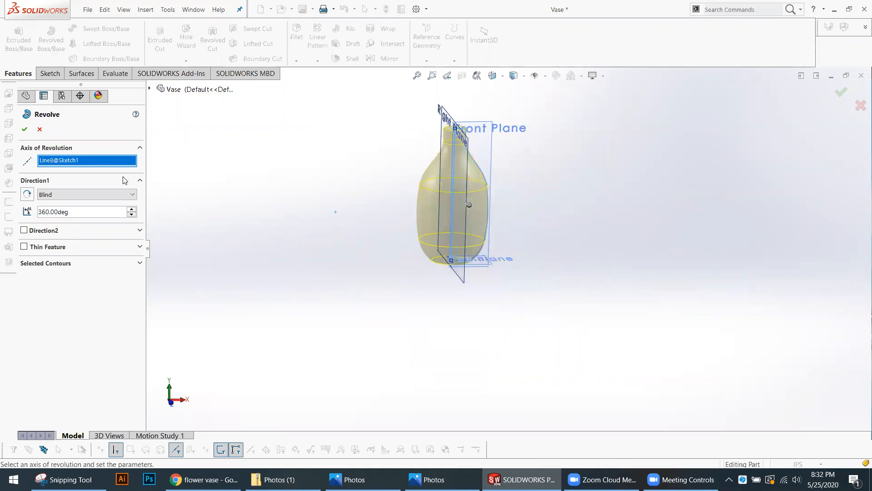
{"action": "middle_click_drag", "start_coordinate": [552, 203], "coordinate": [496, 196]}
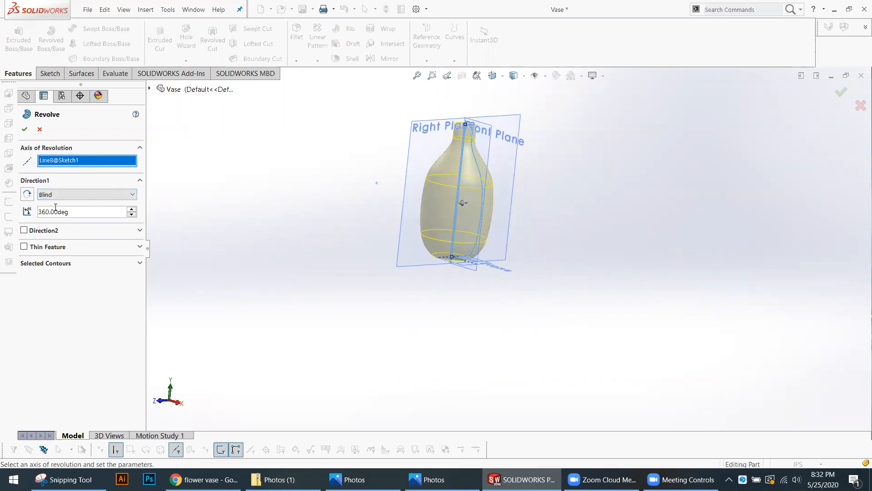
{"action": "middle_click_drag", "start_coordinate": [466, 184], "coordinate": [154, 227]}
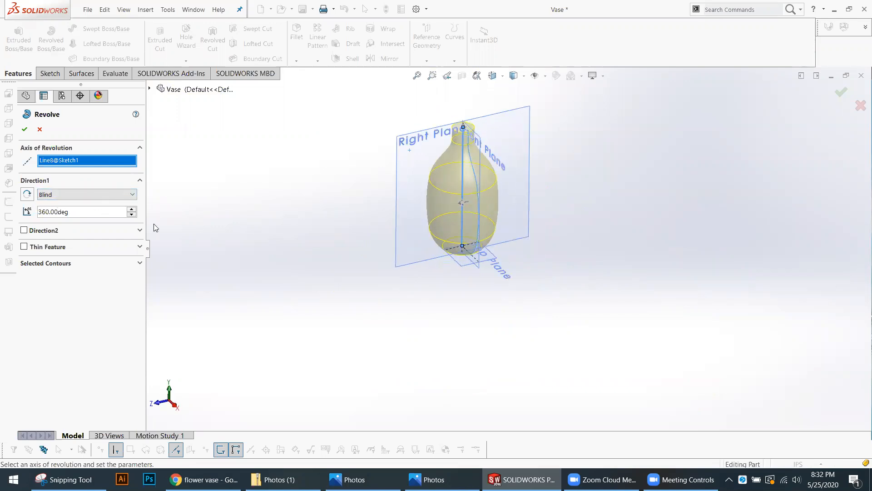
Step: Reduce the revolve's Direction 1 angle and set it to 90 degrees
{"action": "left_click_drag", "start_coordinate": [132, 215], "coordinate": [132, 216]}
{"action": "middle_click_drag", "start_coordinate": [470, 190], "coordinate": [451, 241]}
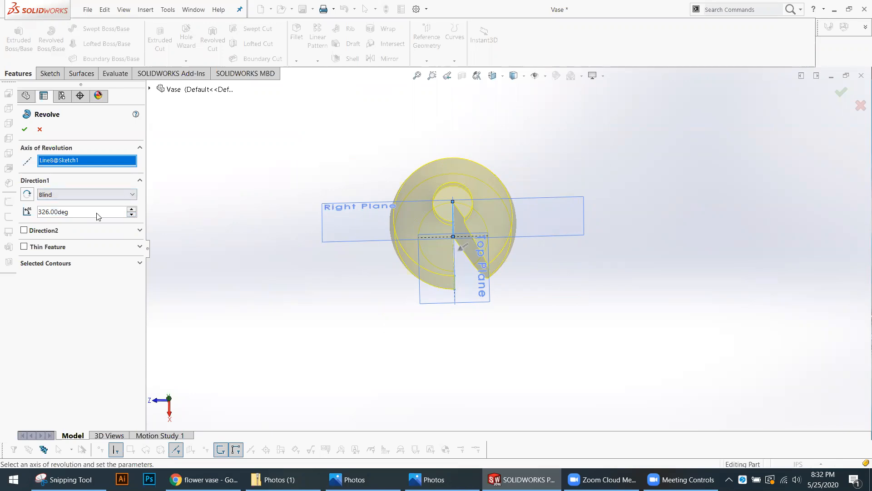
{"action": "double_click", "coordinate": [83, 212]}
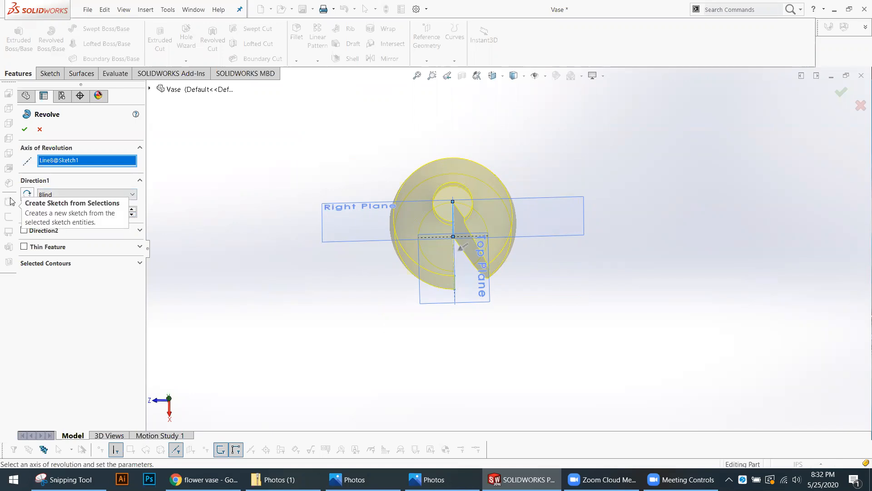
{"action": "type", "text": "90"}
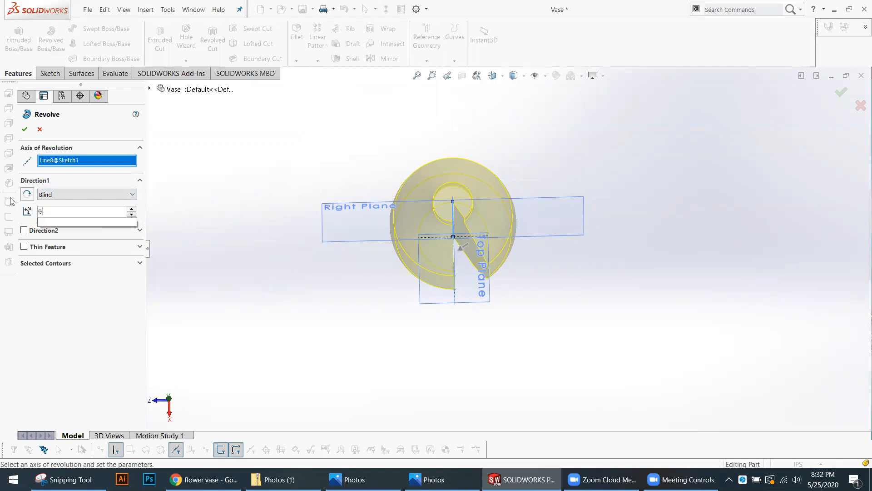
{"action": "key", "text": "Return"}
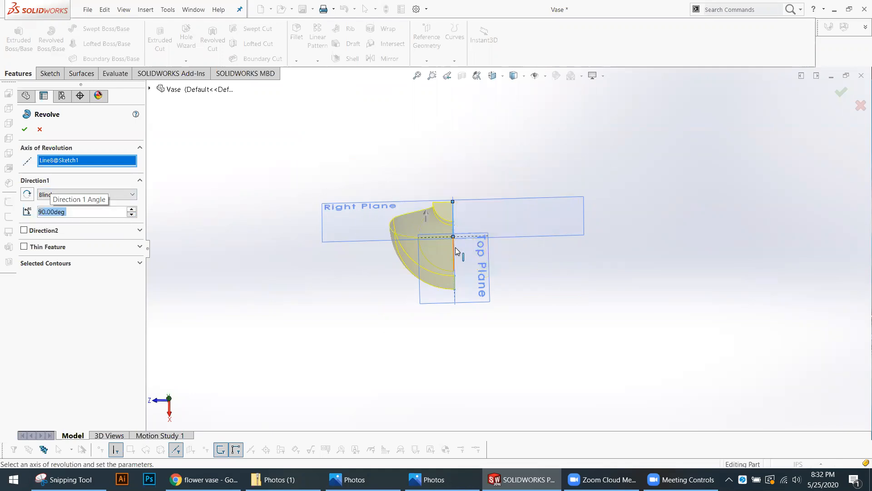
Step: Enable Direction 2 for the revolve and vary its angle, stopping at 49 degrees
{"action": "left_click", "coordinate": [24, 231]}
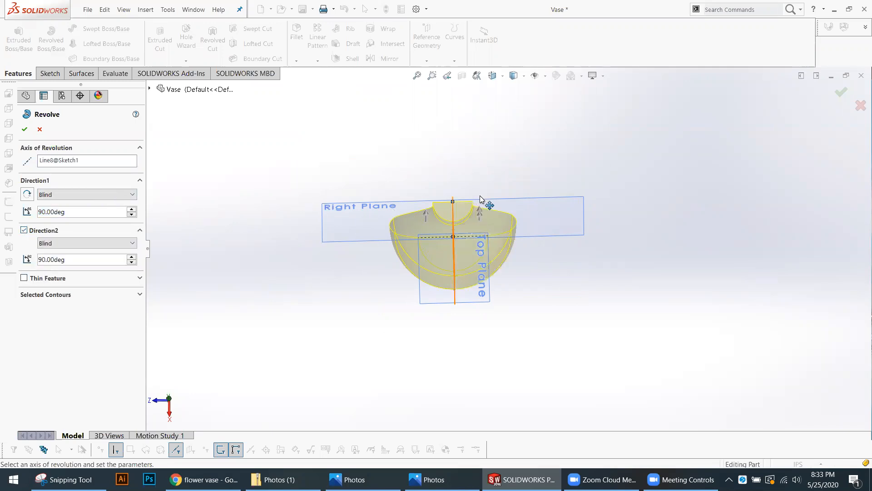
{"action": "left_click_drag", "start_coordinate": [480, 214], "coordinate": [473, 245]}
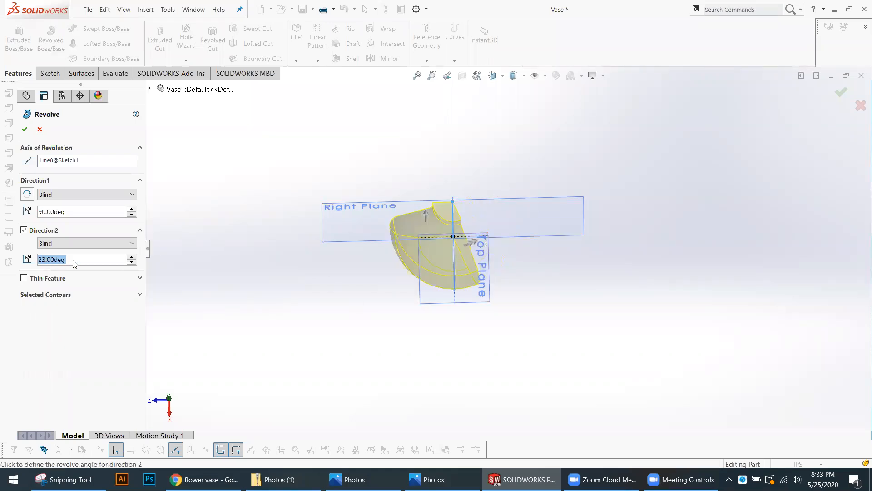
{"action": "left_click", "coordinate": [130, 257]}
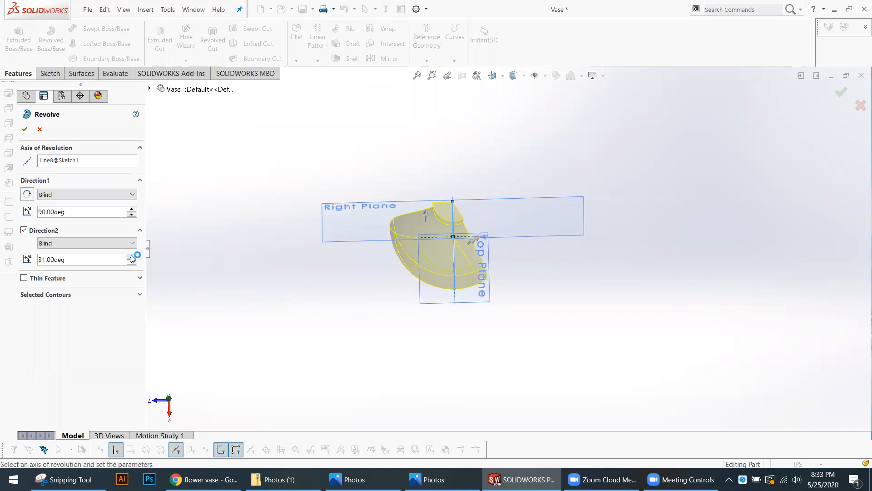
{"action": "scroll", "coordinate": [139, 255], "scroll_direction": "up", "scroll_amount": 5}
{"action": "scroll", "coordinate": [139, 254], "scroll_direction": "up", "scroll_amount": 12}
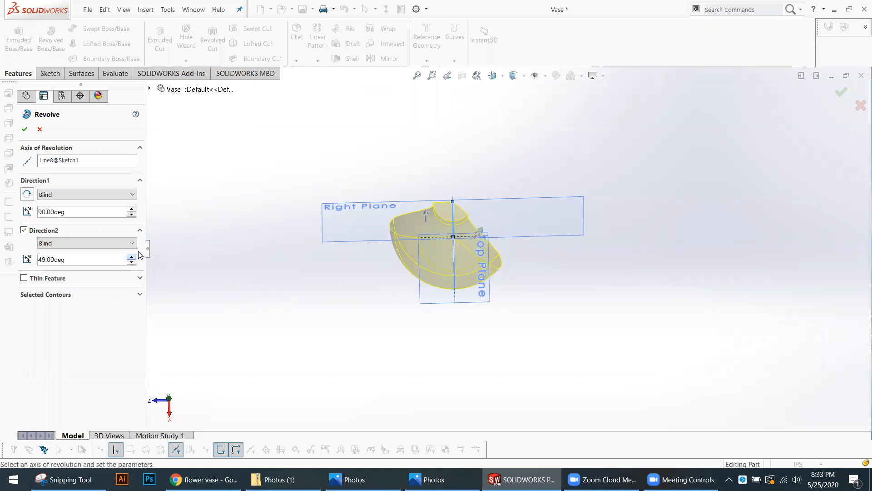
Step: Widen the Direction 2 angle of the revolve and set it to 90 degrees
{"action": "left_click_drag", "start_coordinate": [483, 227], "coordinate": [405, 207]}
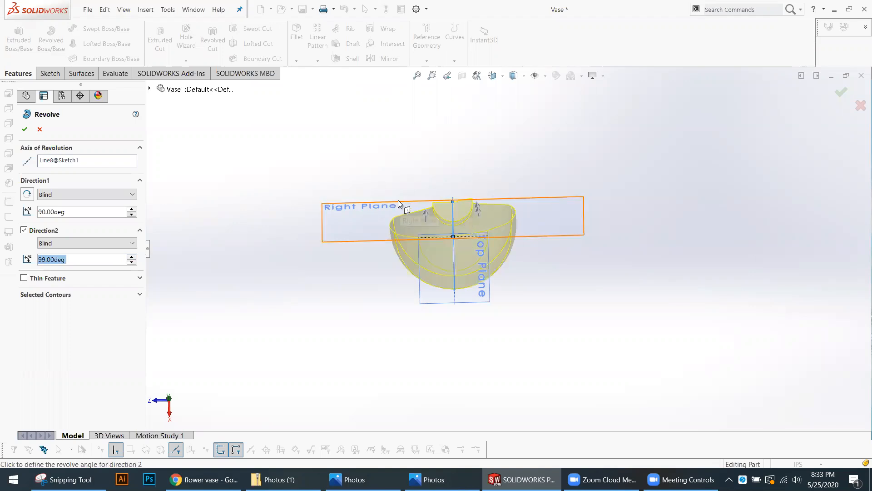
{"action": "type", "text": "90"}
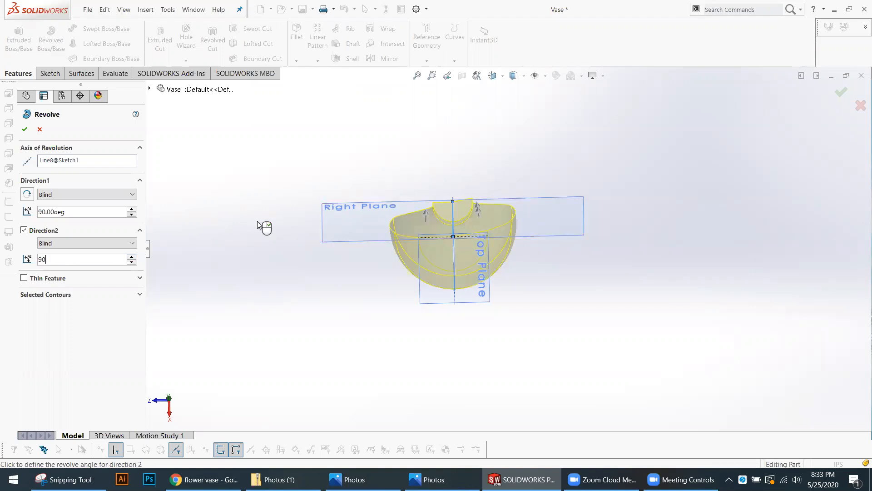
{"action": "key", "text": "Return"}
{"action": "middle_click_drag", "start_coordinate": [569, 221], "coordinate": [464, 248]}
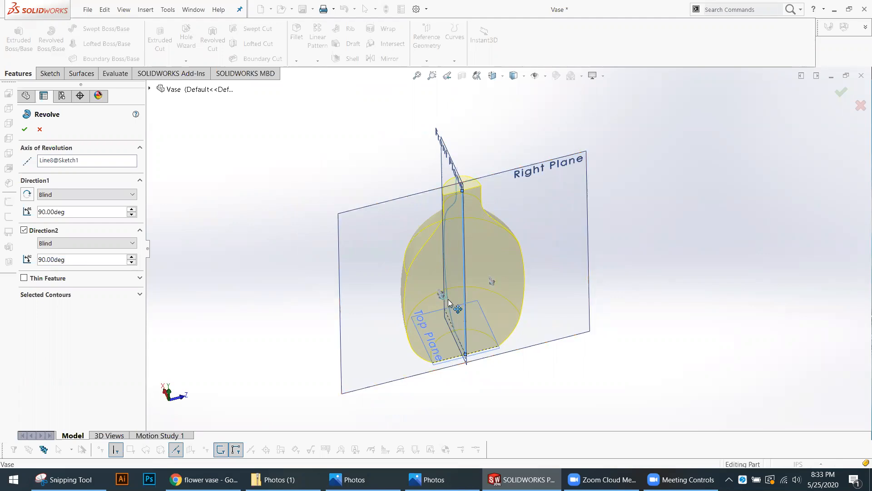
{"action": "mouse_move", "coordinate": [456, 279]}
{"action": "middle_mouse_down"}
{"action": "mouse_move", "coordinate": [472, 249]}
{"action": "mouse_move", "coordinate": [471, 290]}
{"action": "mouse_move", "coordinate": [456, 293]}
{"action": "middle_mouse_up"}
{"action": "middle_click_drag", "start_coordinate": [478, 261], "coordinate": [142, 181]}
{"action": "scroll", "coordinate": [525, 260], "scroll_direction": "up", "scroll_amount": 4}
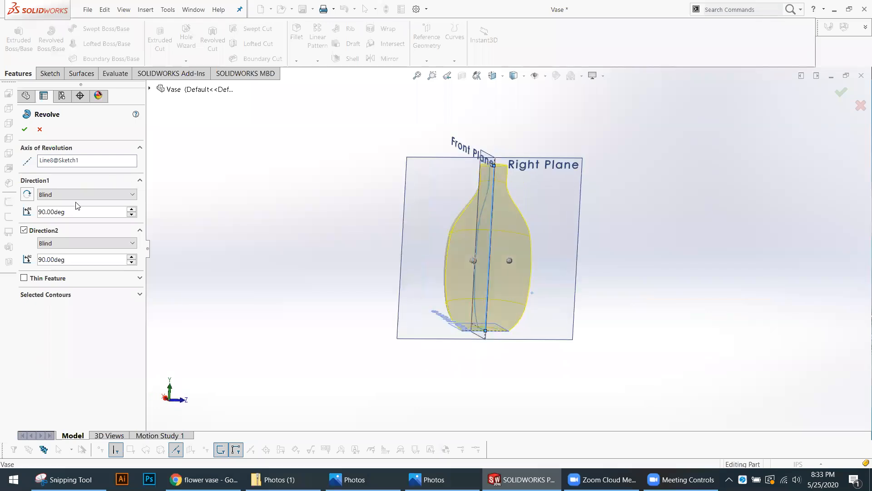
Step: Turn off Direction 2 and complete the revolve with a Direction 1 angle of 360 degrees
{"action": "left_click", "coordinate": [24, 231]}
{"action": "double_click", "coordinate": [46, 211]}
{"action": "type", "text": "360"}
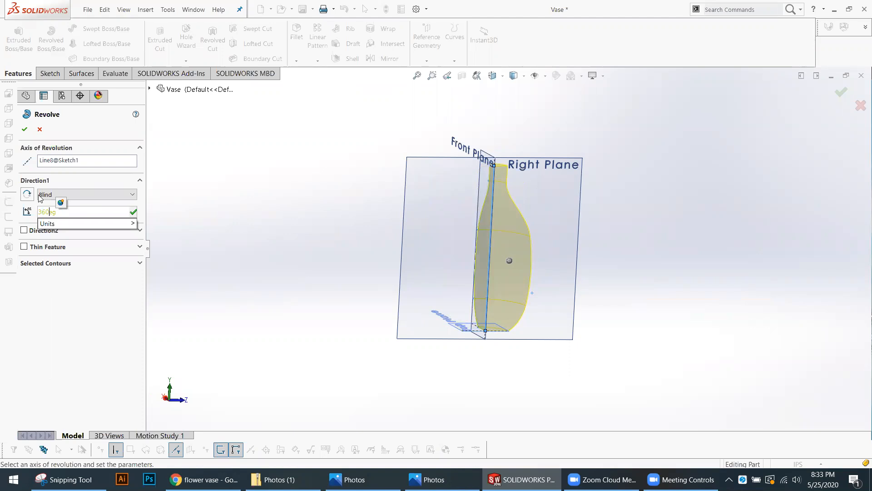
{"action": "left_click", "coordinate": [78, 209]}
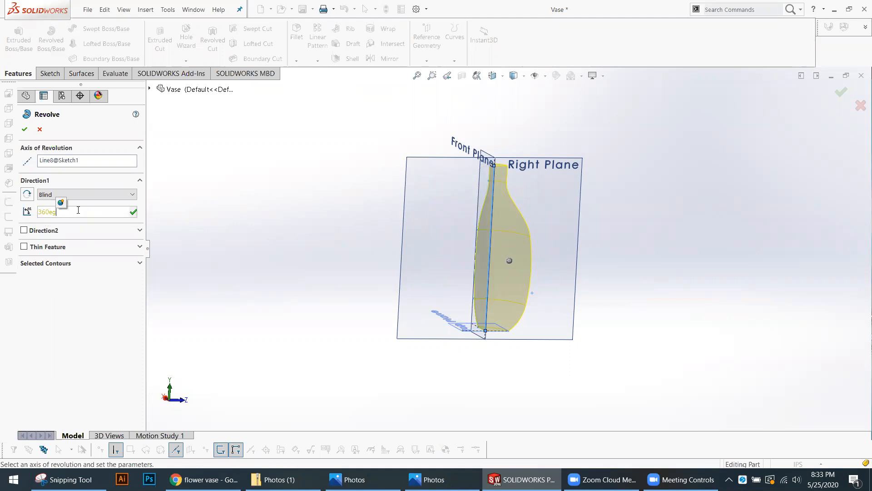
{"action": "key", "text": "BackSpace"}
{"action": "key", "text": "BackSpace"}
{"action": "key", "text": "BackSpace"}
{"action": "key", "text": "BackSpace"}
{"action": "key", "text": "BackSpace"}
{"action": "type", "text": "360"}
{"action": "key", "text": "Return"}
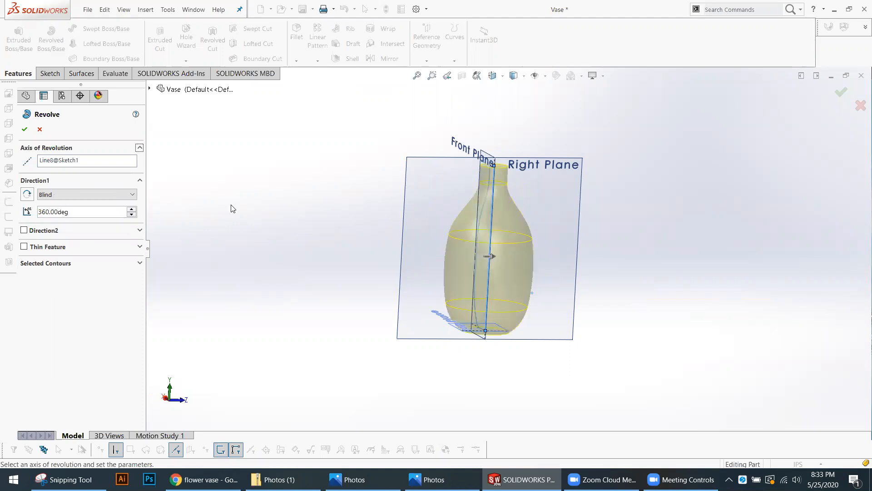
{"action": "middle_click_drag", "start_coordinate": [319, 201], "coordinate": [310, 253]}
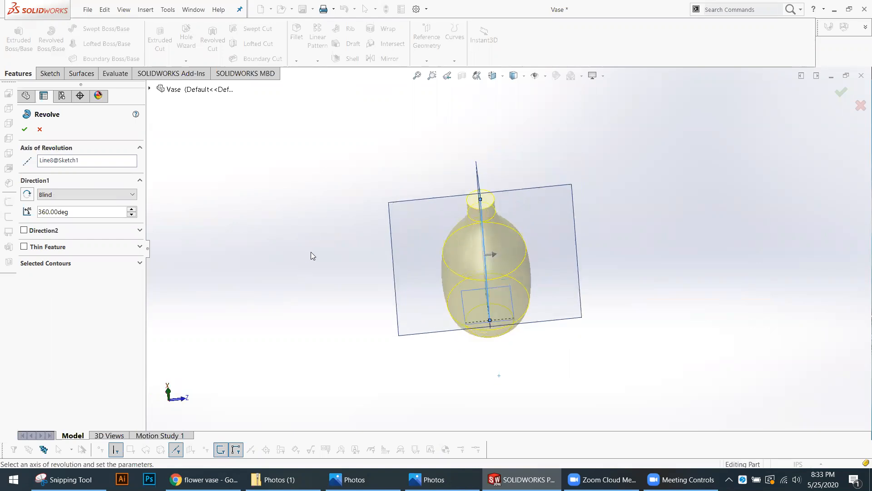
{"action": "left_click", "coordinate": [25, 131]}
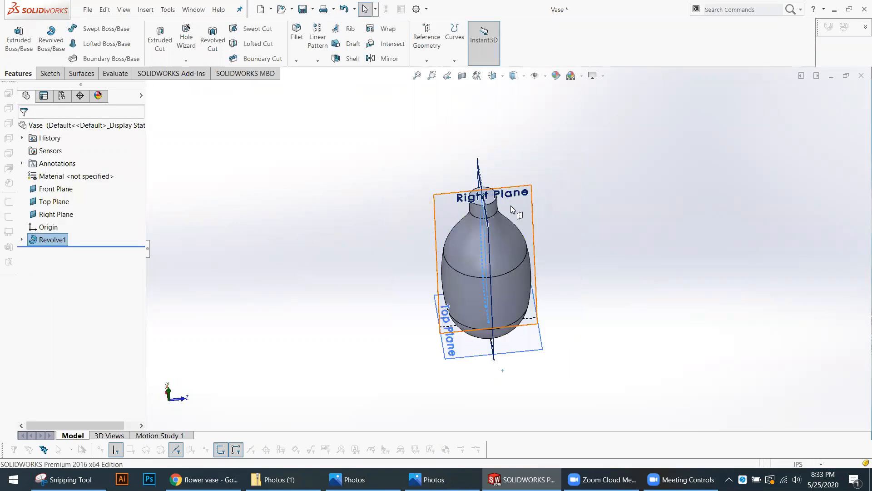
Step: Inspect the solid vase in a section view along the Front Plane offset about 0.71 in, without keeping the section
{"action": "middle_click_drag", "start_coordinate": [363, 221], "coordinate": [336, 307]}
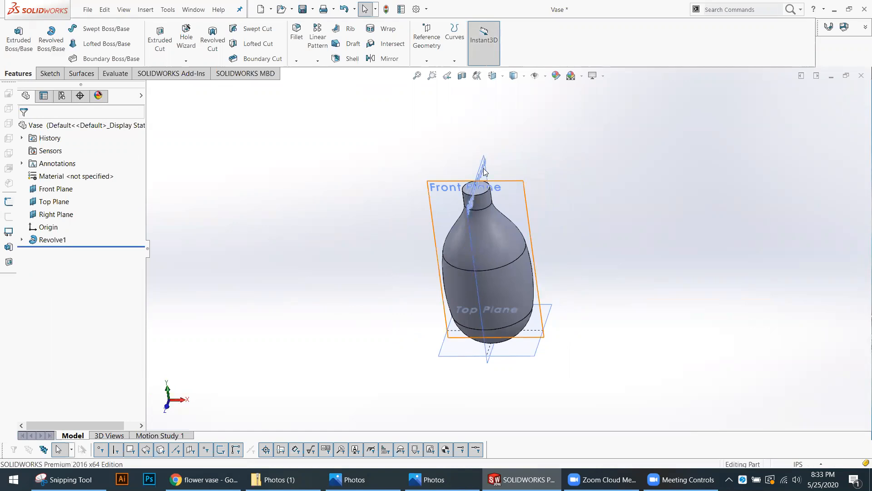
{"action": "left_click", "coordinate": [462, 76]}
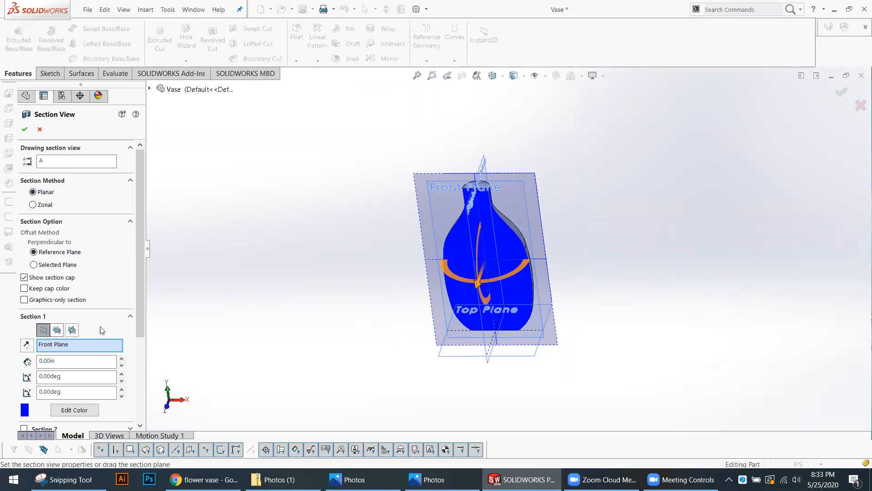
{"action": "middle_click_drag", "start_coordinate": [627, 278], "coordinate": [604, 267]}
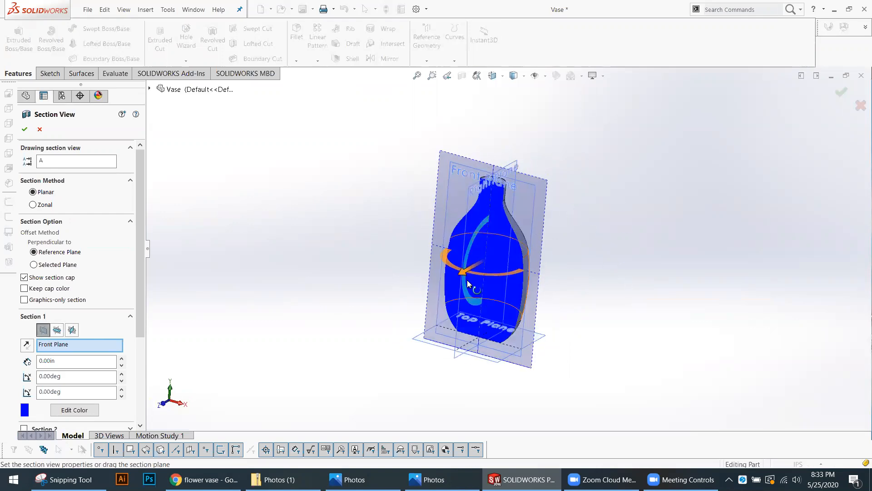
{"action": "mouse_move", "coordinate": [461, 275]}
{"action": "left_mouse_down"}
{"action": "mouse_move", "coordinate": [449, 284]}
{"action": "mouse_move", "coordinate": [467, 272]}
{"action": "mouse_move", "coordinate": [457, 273]}
{"action": "left_mouse_up"}
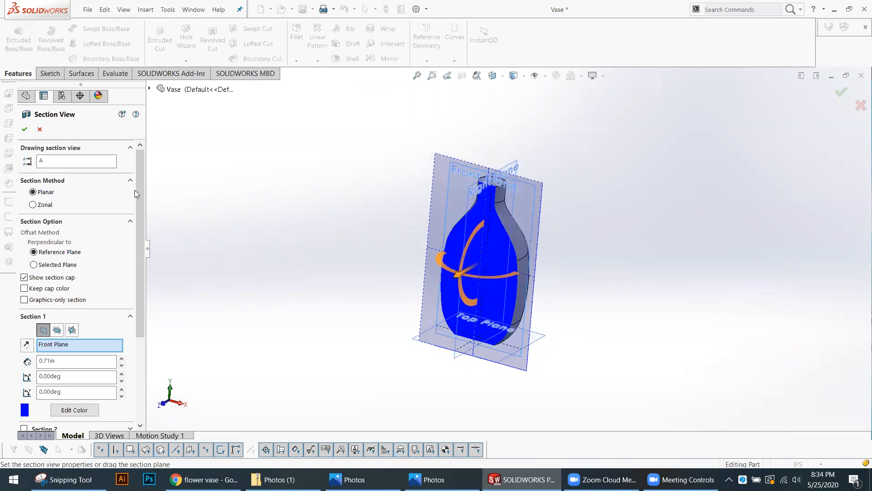
{"action": "left_click", "coordinate": [39, 129]}
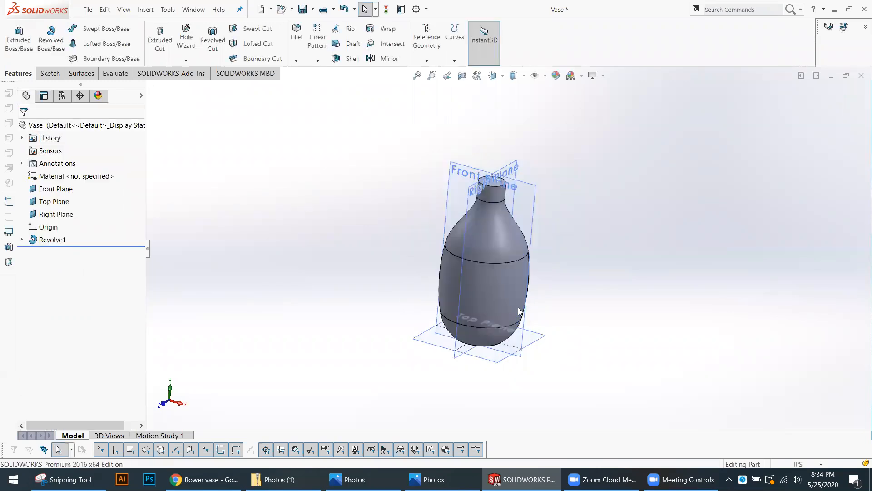
Step: Start a Shell on the vase with the preview shown and raise its thickness to 0.30 in
{"action": "middle_click_drag", "start_coordinate": [569, 309], "coordinate": [458, 257]}
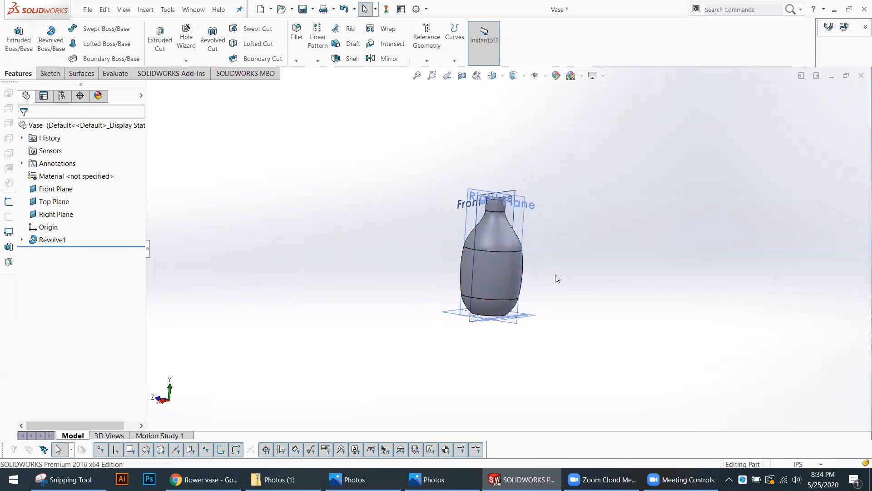
{"action": "scroll", "coordinate": [557, 278], "scroll_direction": "down", "scroll_amount": 2}
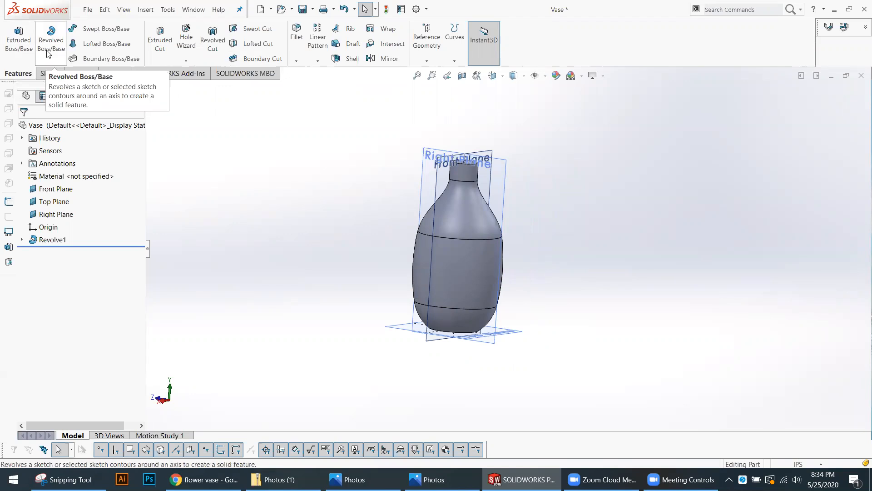
{"action": "left_click", "coordinate": [348, 59]}
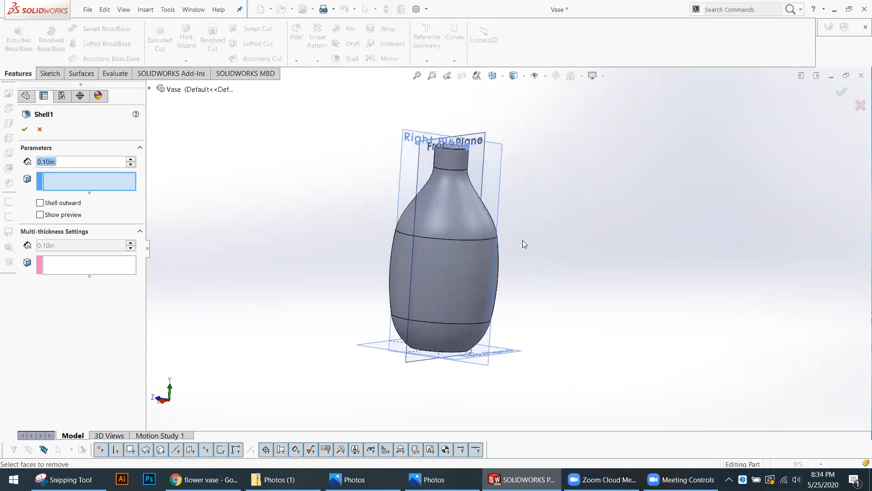
{"action": "scroll", "coordinate": [523, 240], "scroll_direction": "down", "scroll_amount": 3}
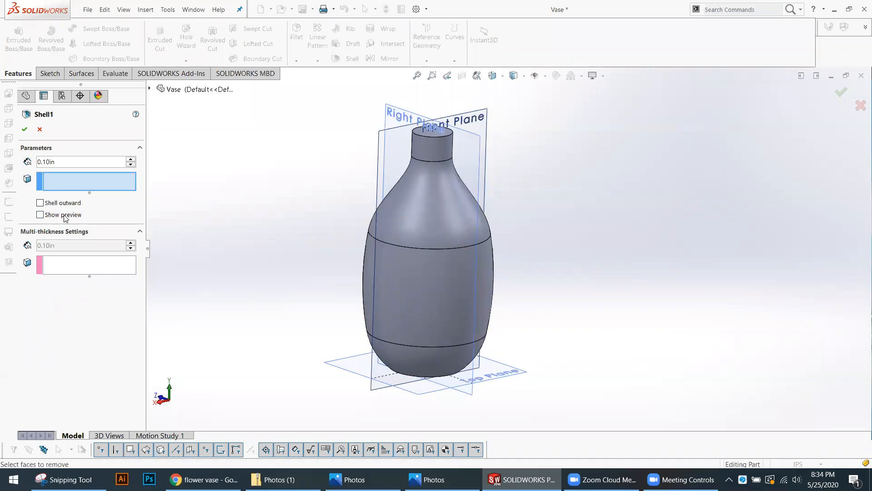
{"action": "middle_click_drag", "start_coordinate": [310, 220], "coordinate": [329, 230]}
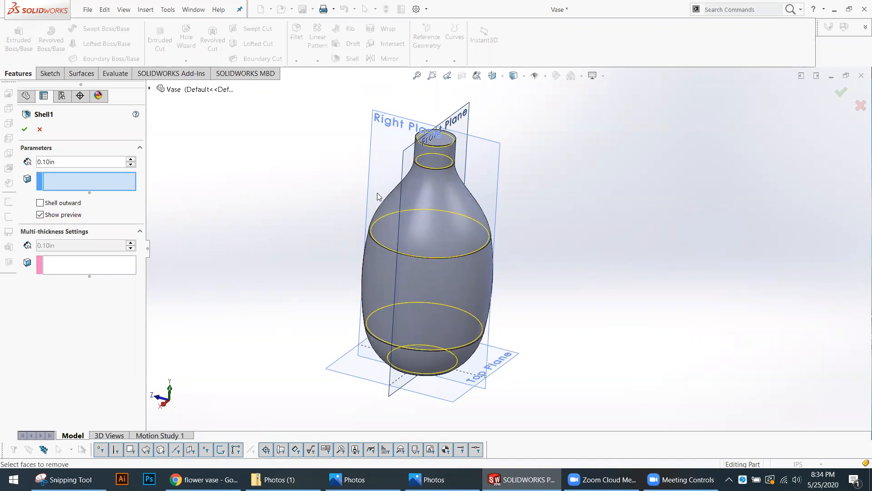
{"action": "scroll", "coordinate": [377, 197], "scroll_direction": "down", "scroll_amount": 5}
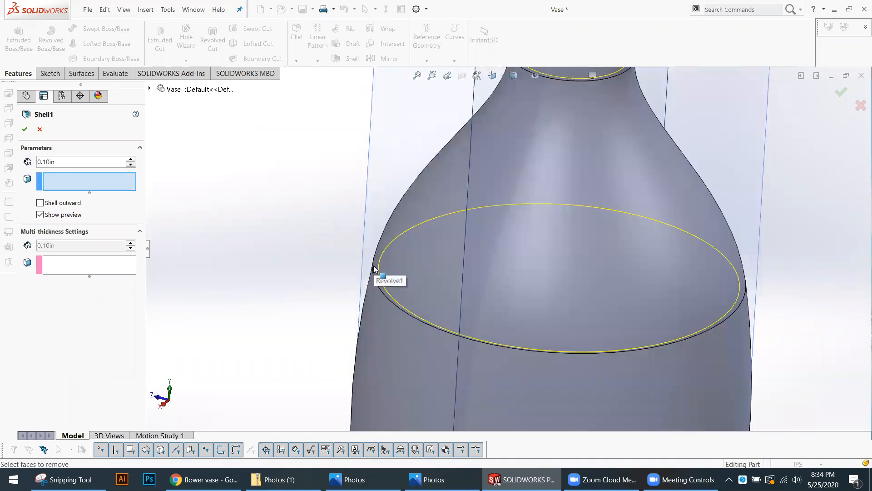
{"action": "left_click", "coordinate": [131, 160]}
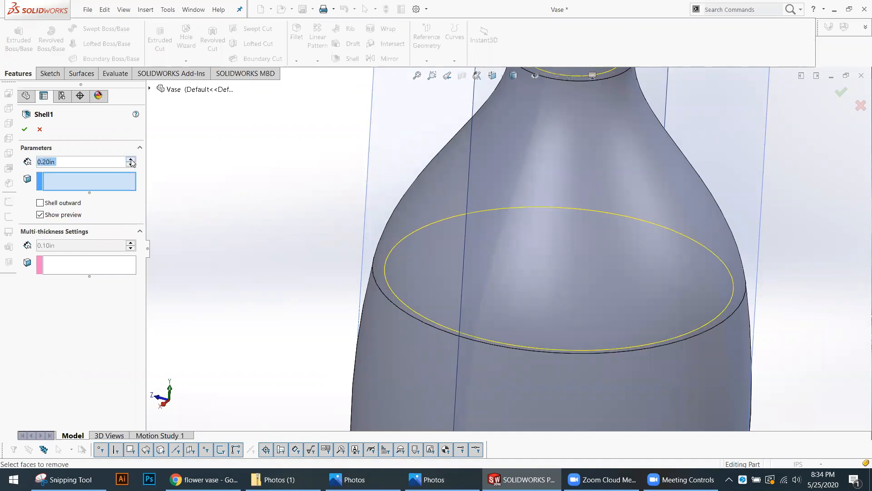
{"action": "left_click", "coordinate": [130, 159]}
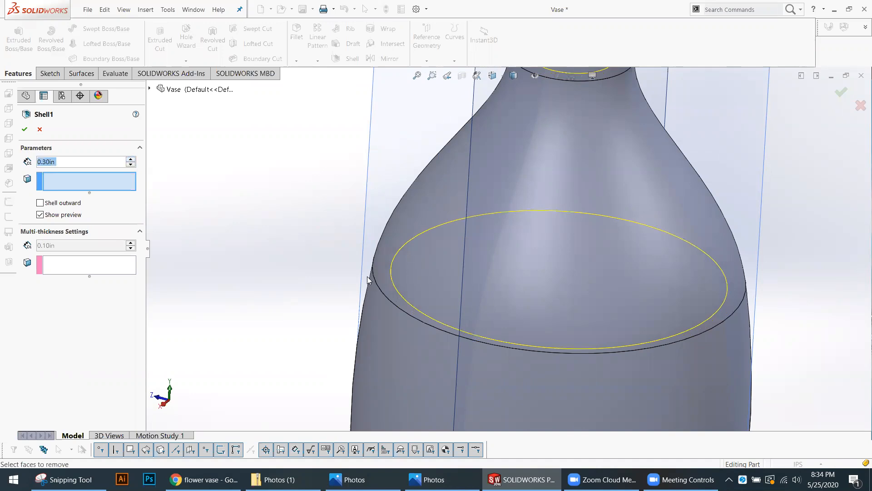
Step: Choose the flat face at the top of the vase's neck as the shell's face to remove
{"action": "scroll", "coordinate": [368, 279], "scroll_direction": "up", "scroll_amount": 5}
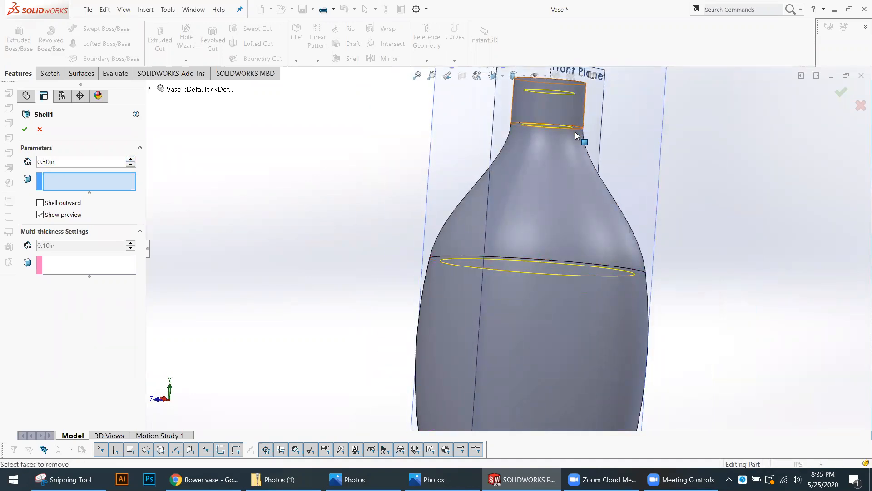
{"action": "scroll", "coordinate": [604, 270], "scroll_direction": "up", "scroll_amount": 3}
{"action": "middle_click_drag", "start_coordinate": [607, 273], "coordinate": [536, 195]}
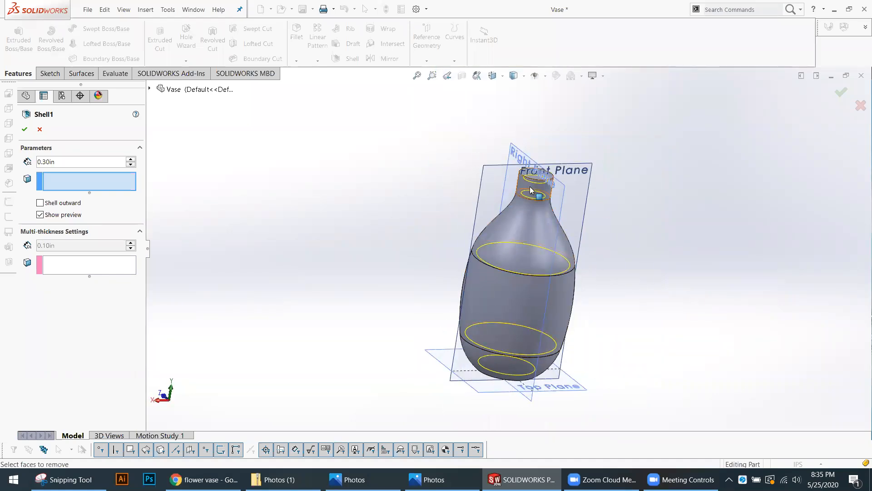
{"action": "scroll", "coordinate": [530, 189], "scroll_direction": "down", "scroll_amount": 3}
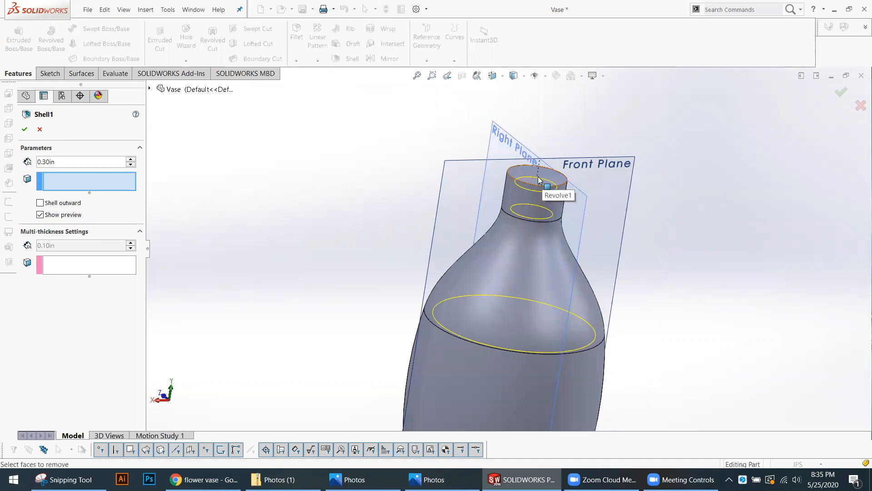
{"action": "middle_click_drag", "start_coordinate": [542, 202], "coordinate": [405, 198]}
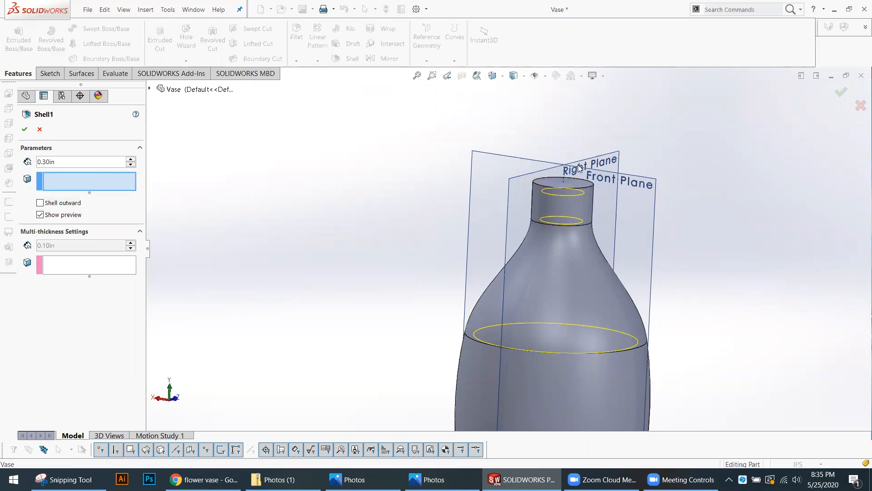
{"action": "scroll", "coordinate": [551, 218], "scroll_direction": "down", "scroll_amount": 2}
{"action": "left_click", "coordinate": [554, 216]}
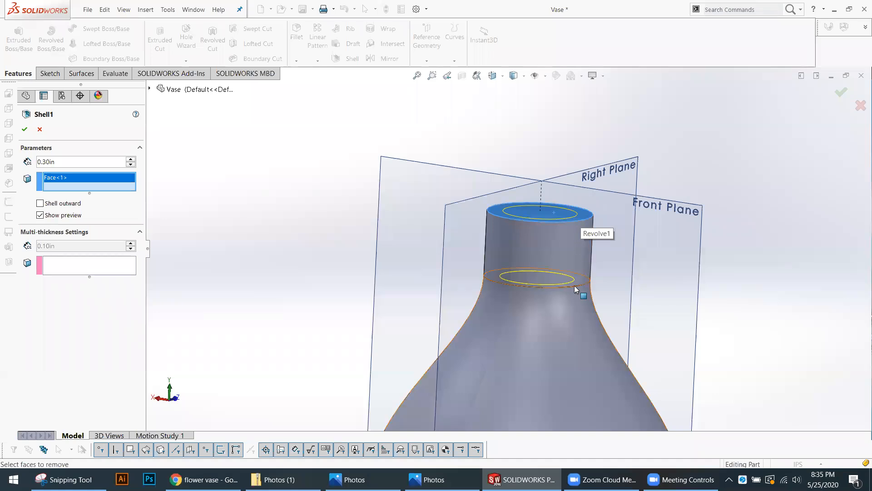
Step: Set the shell thickness to 0.15 in and complete the shell
{"action": "scroll", "coordinate": [574, 286], "scroll_direction": "up", "scroll_amount": 5}
{"action": "scroll", "coordinate": [571, 351], "scroll_direction": "down", "scroll_amount": 3}
{"action": "mouse_move", "coordinate": [535, 355]}
{"action": "middle_mouse_down"}
{"action": "mouse_move", "coordinate": [520, 249]}
{"action": "mouse_move", "coordinate": [535, 381]}
{"action": "mouse_move", "coordinate": [543, 362]}
{"action": "middle_mouse_up"}
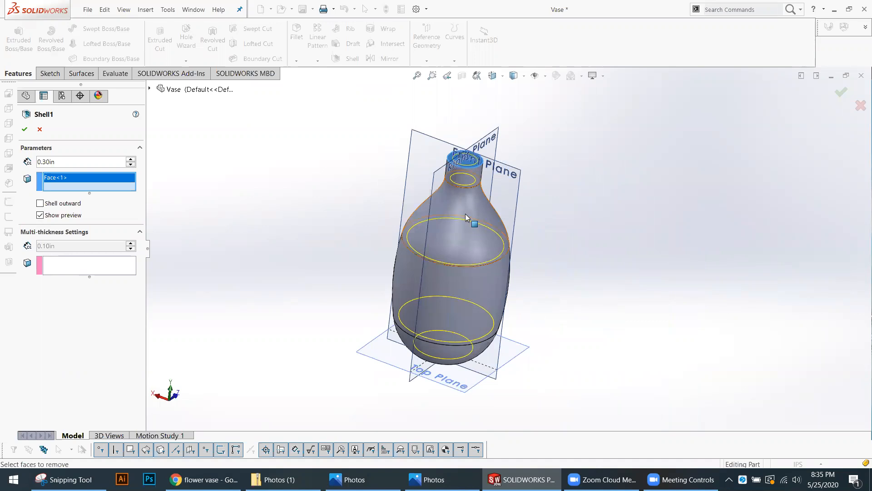
{"action": "scroll", "coordinate": [465, 213], "scroll_direction": "down", "scroll_amount": 2}
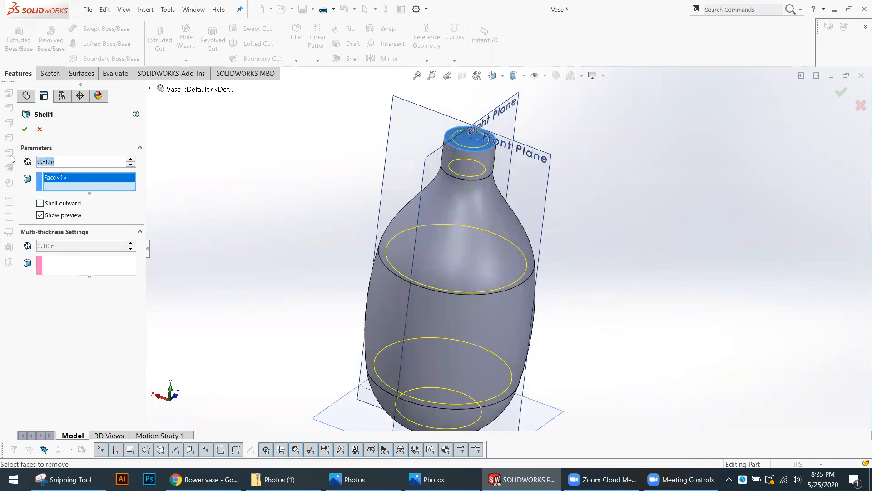
{"action": "double_click", "coordinate": [82, 161]}
{"action": "type", "text": ".15"}
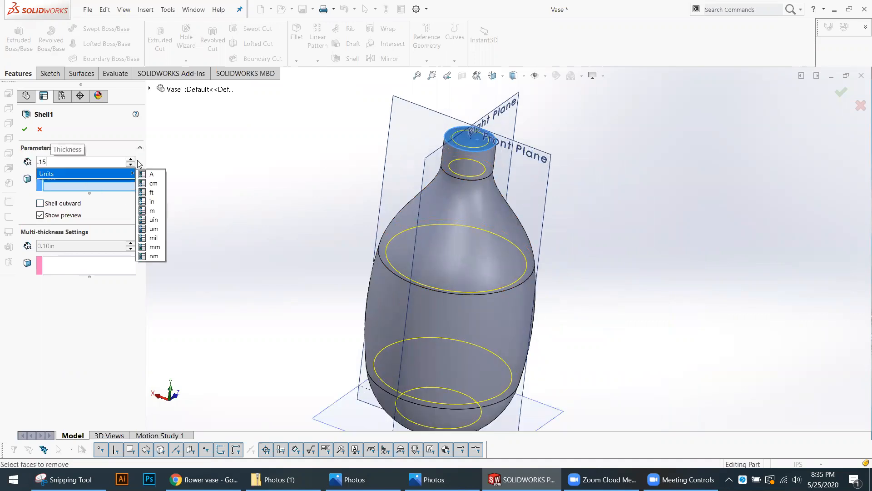
{"action": "key", "text": "Return"}
{"action": "middle_click_drag", "start_coordinate": [388, 148], "coordinate": [447, 185]}
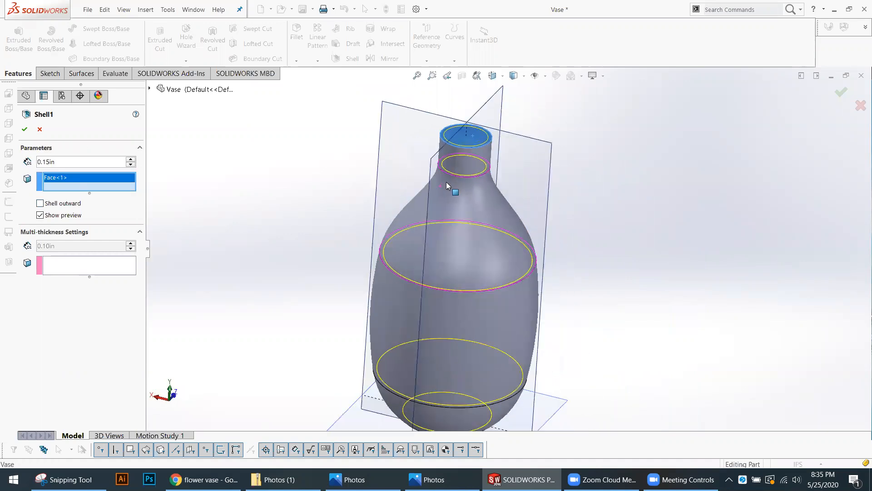
{"action": "left_click", "coordinate": [26, 130]}
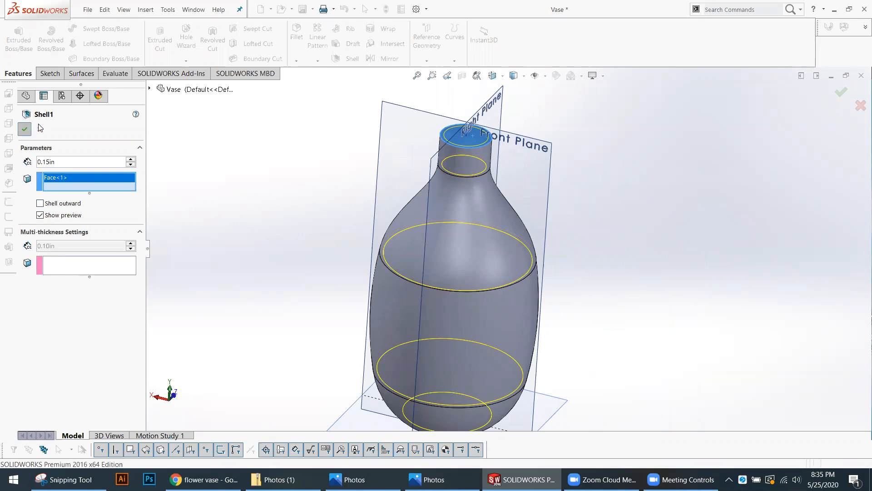
Step: Section the shelled vase along the Front Plane, move the section plane to an offset of about -7.54 in and accept it
{"action": "middle_click_drag", "start_coordinate": [286, 181], "coordinate": [412, 114]}
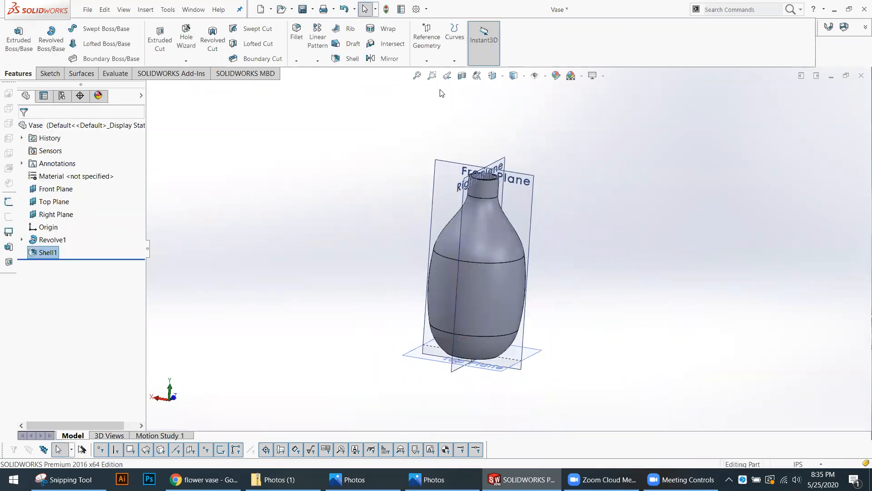
{"action": "left_click", "coordinate": [462, 76]}
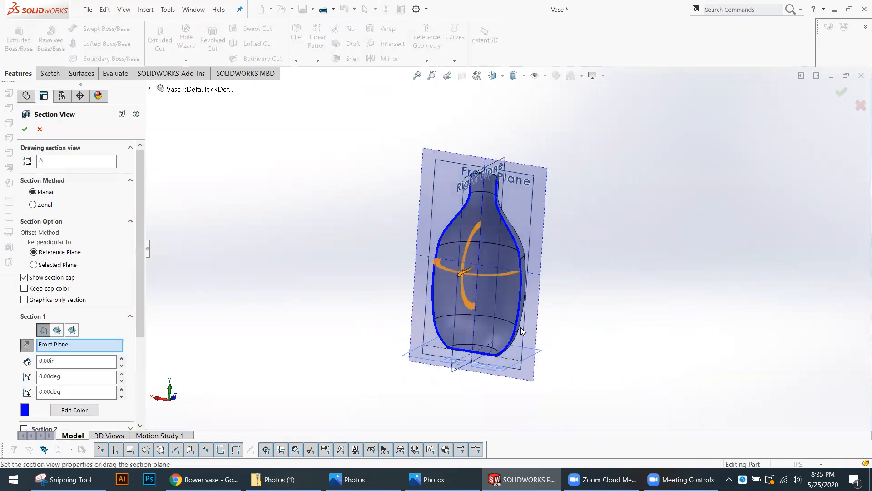
{"action": "left_click_drag", "start_coordinate": [459, 274], "coordinate": [415, 295]}
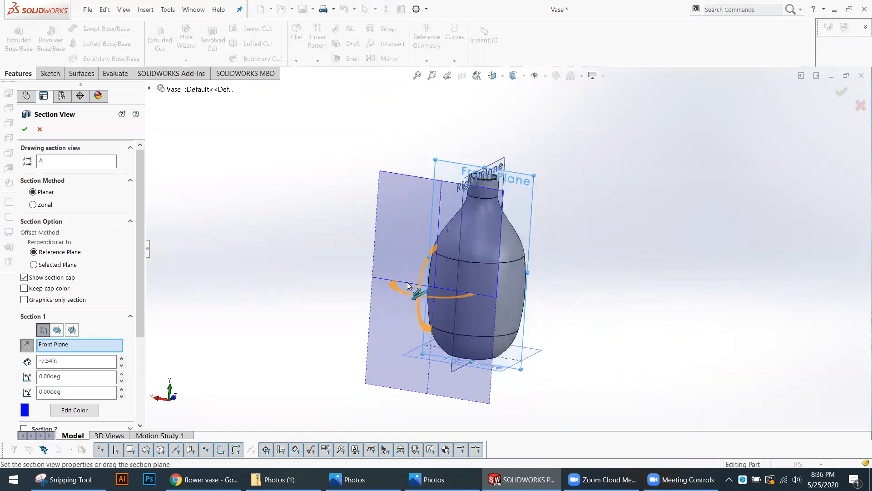
{"action": "left_click", "coordinate": [23, 131]}
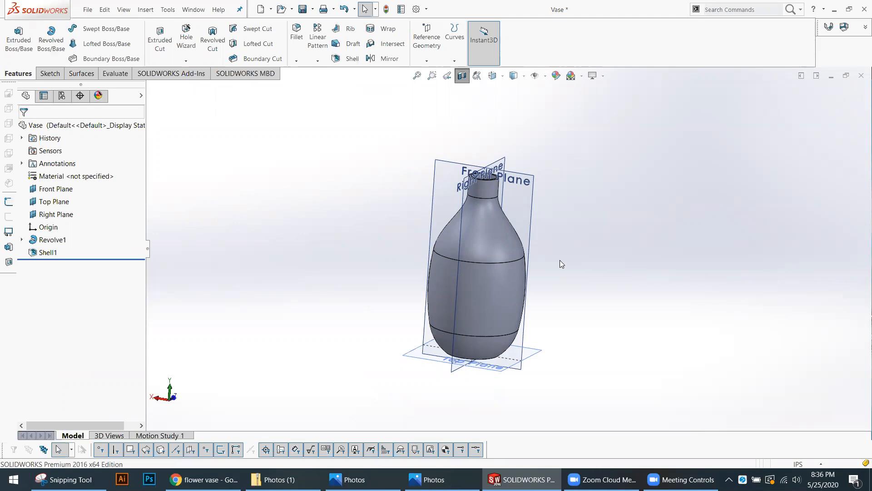
Step: Start a new sketch on the Right Plane of the shelled vase
{"action": "middle_click_drag", "start_coordinate": [598, 260], "coordinate": [519, 264]}
{"action": "mouse_move", "coordinate": [549, 263]}
{"action": "middle_mouse_down"}
{"action": "mouse_move", "coordinate": [582, 253]}
{"action": "mouse_move", "coordinate": [546, 265]}
{"action": "middle_mouse_up"}
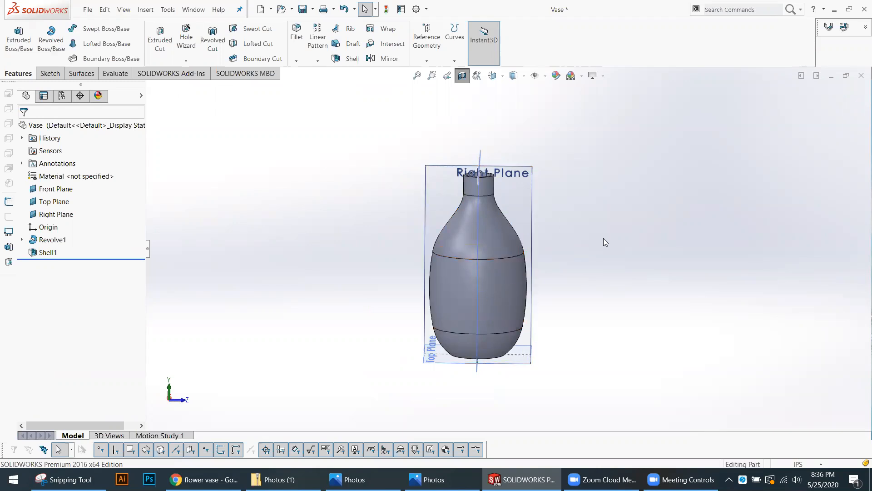
{"action": "middle_click_drag", "start_coordinate": [587, 214], "coordinate": [594, 212]}
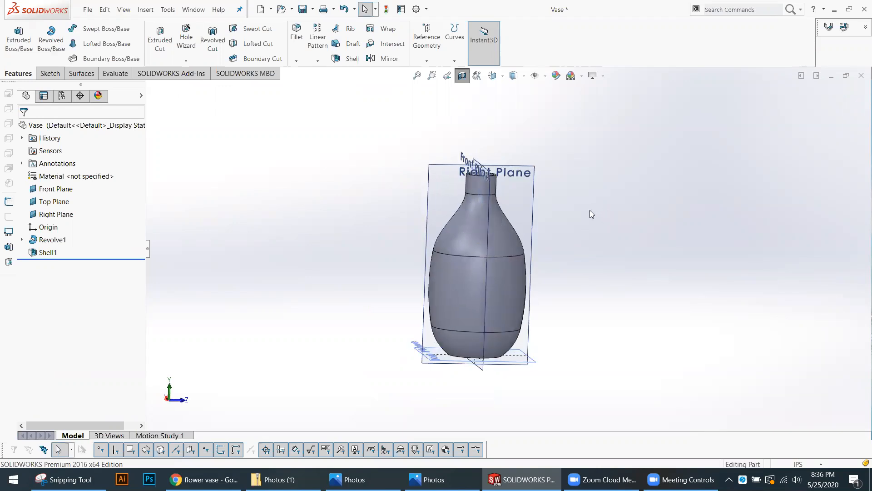
{"action": "left_click", "coordinate": [516, 175]}
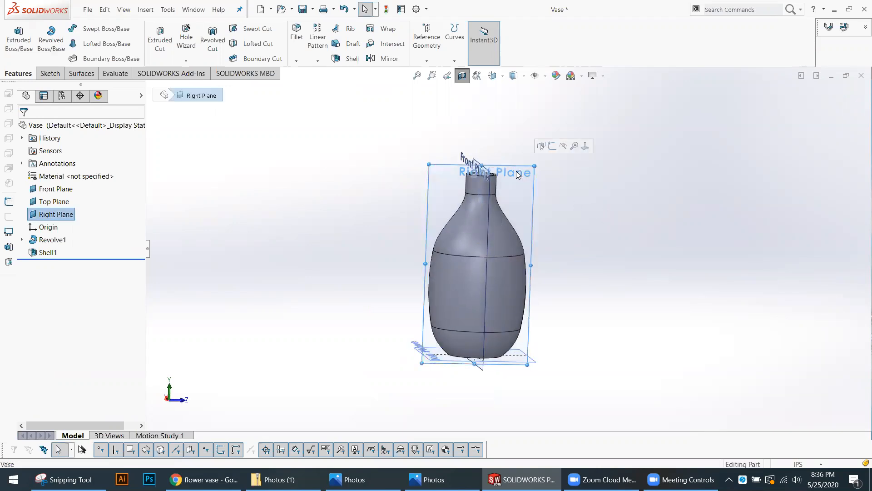
{"action": "middle_click_drag", "start_coordinate": [578, 156], "coordinate": [583, 215]}
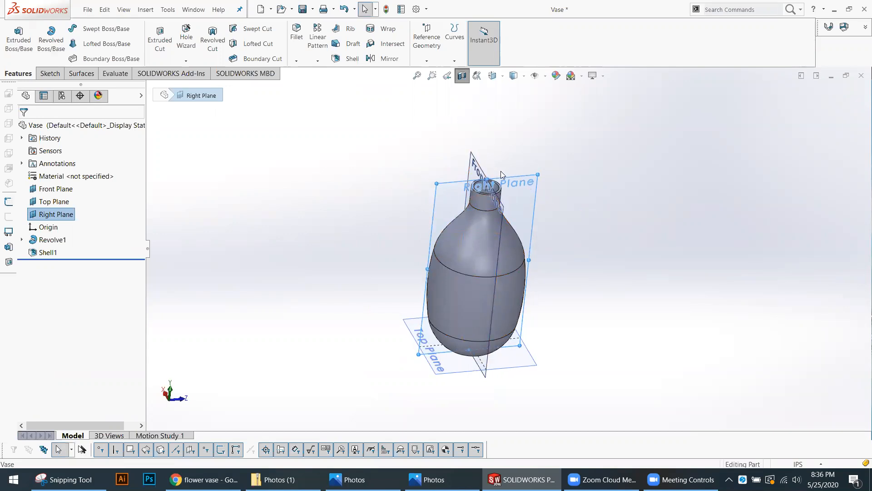
{"action": "left_click", "coordinate": [47, 71]}
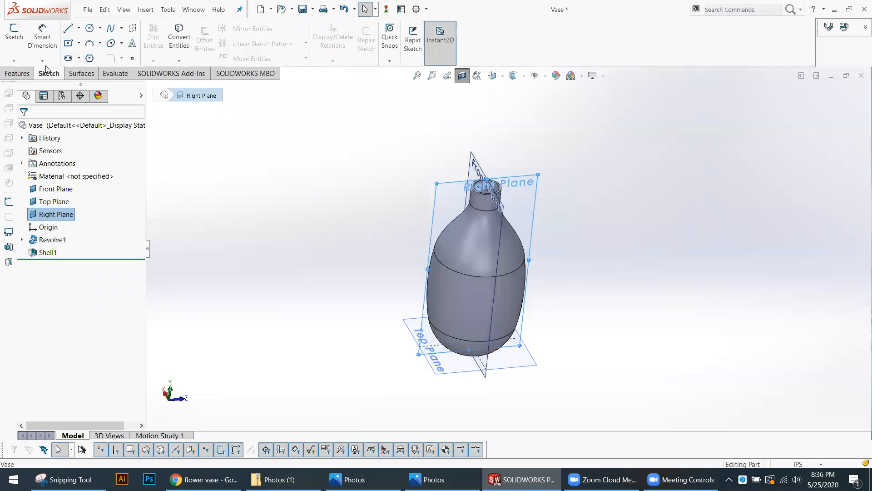
{"action": "left_click", "coordinate": [14, 36]}
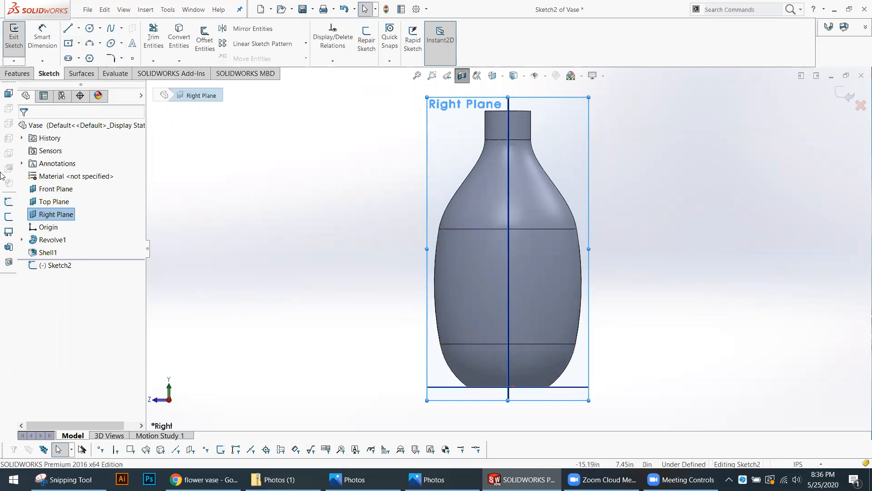
Step: Sketch a horizontal construction centerline across the full width of the vase's lower body
{"action": "left_click", "coordinate": [80, 28]}
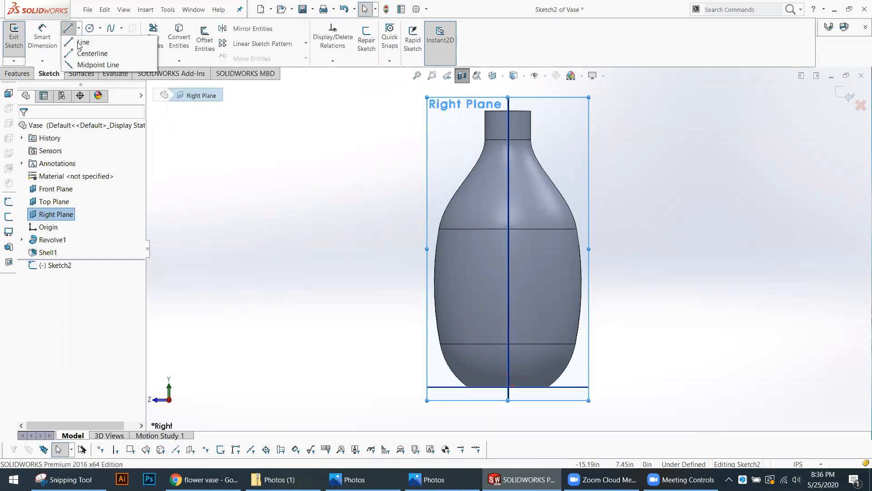
{"action": "left_click", "coordinate": [97, 54]}
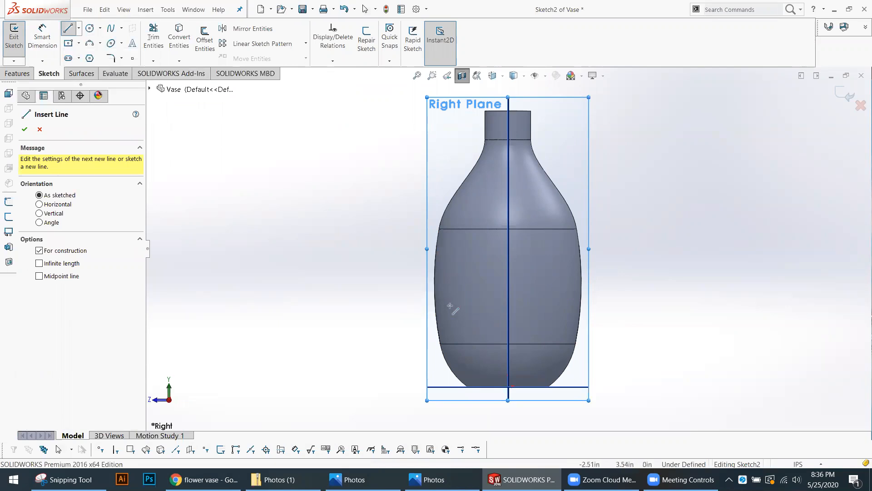
{"action": "left_click", "coordinate": [427, 303]}
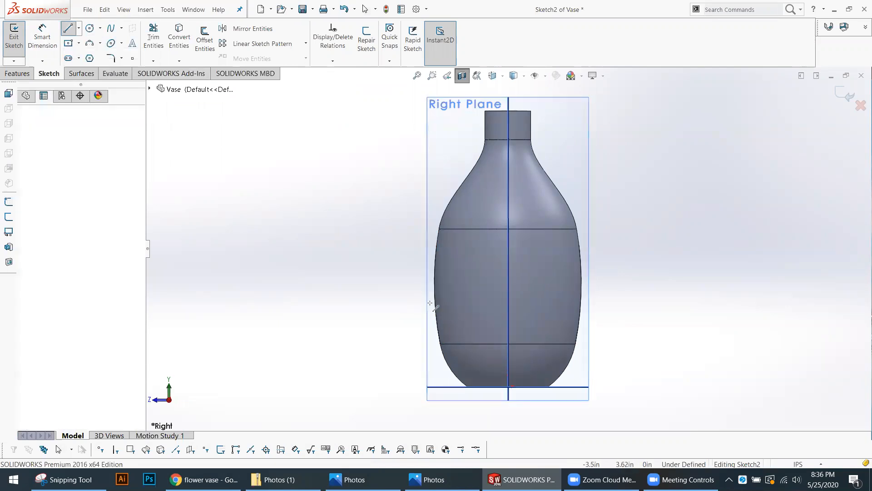
{"action": "left_click", "coordinate": [592, 303]}
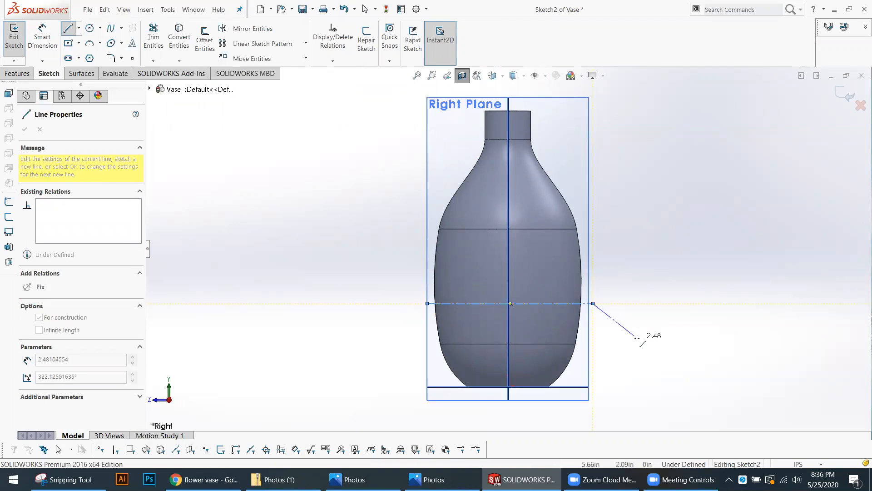
{"action": "key", "text": "Escape"}
{"action": "key", "text": "Escape"}
Step: Lower the centerline and pull both ends inside the vase's outline, leaving it about 3.64 in long
{"action": "scroll", "coordinate": [633, 342], "scroll_direction": "down", "scroll_amount": 3}
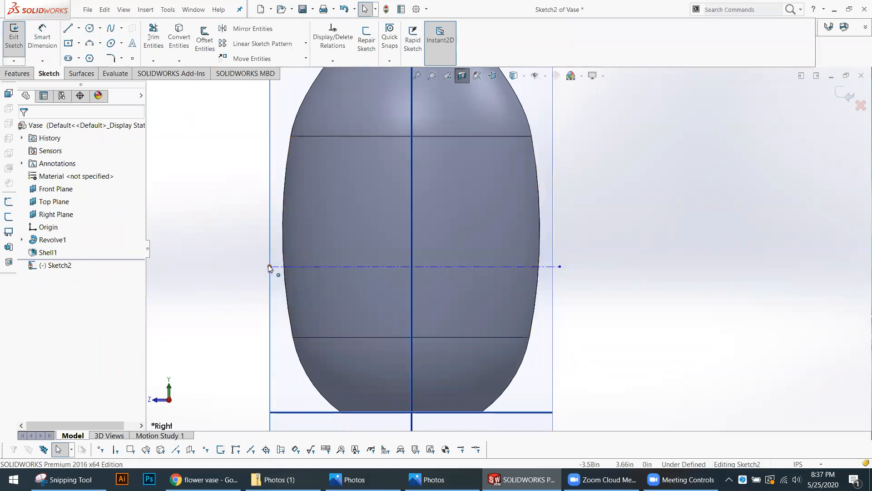
{"action": "left_click_drag", "start_coordinate": [269, 267], "coordinate": [329, 268]}
{"action": "left_click_drag", "start_coordinate": [560, 268], "coordinate": [489, 308]}
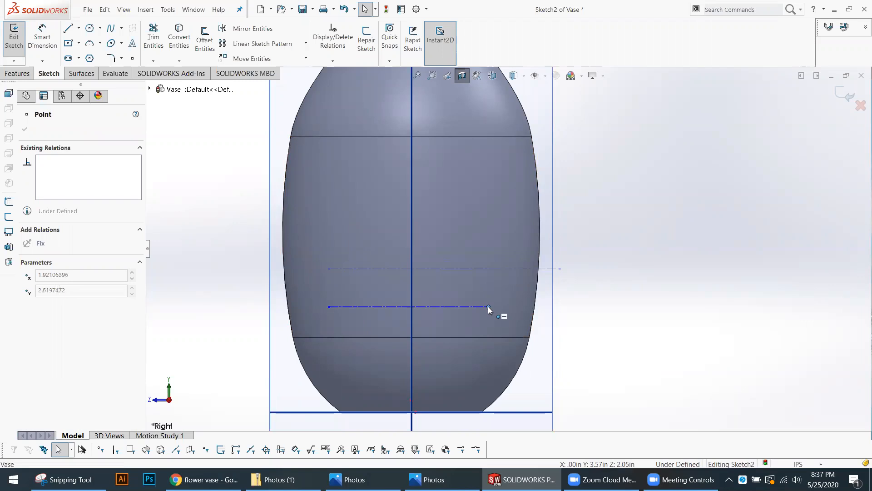
{"action": "left_click_drag", "start_coordinate": [329, 307], "coordinate": [341, 307]}
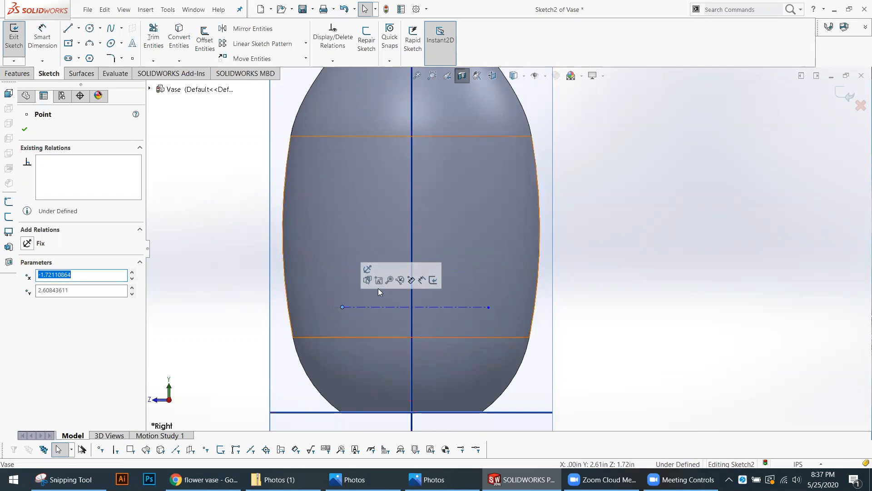
{"action": "scroll", "coordinate": [438, 285], "scroll_direction": "up", "scroll_amount": 2}
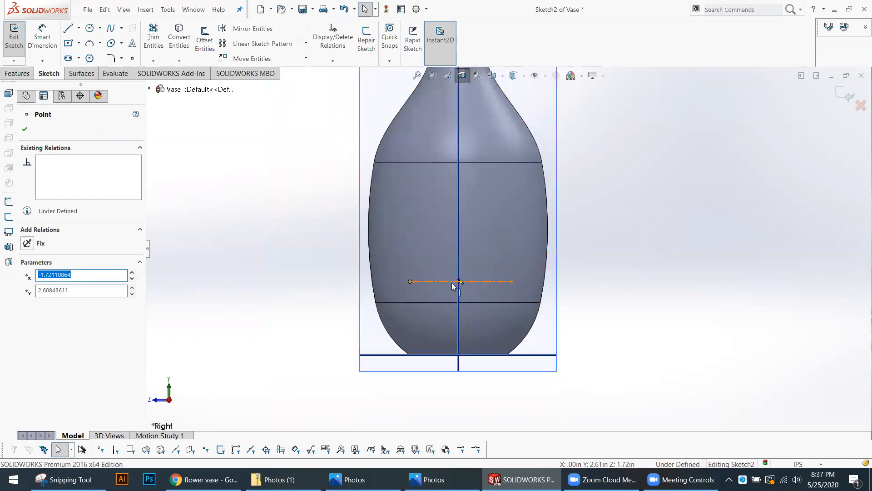
{"action": "left_click", "coordinate": [260, 284]}
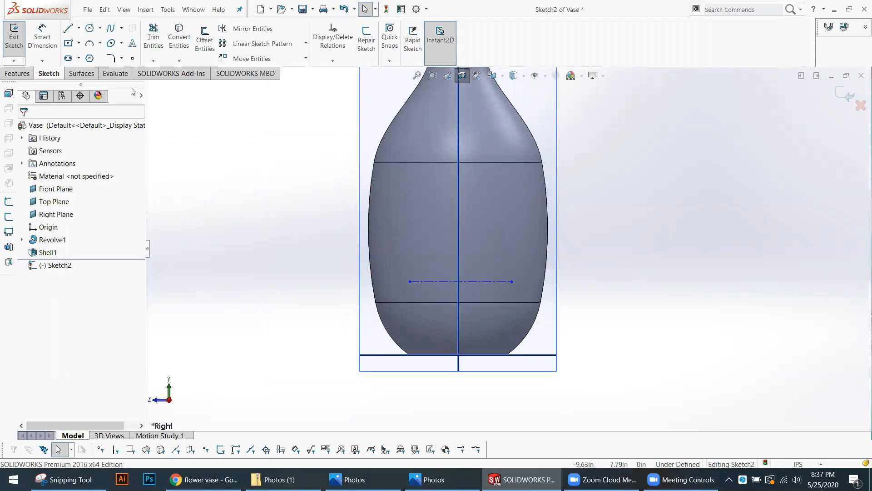
Step: Add sketch text along the centerline, entering the person's name in lowercase letters
{"action": "left_click", "coordinate": [133, 44]}
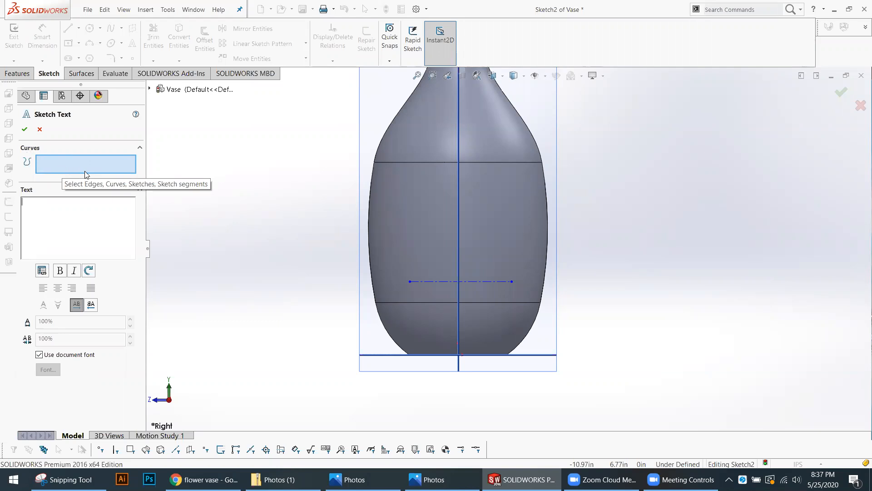
{"action": "left_click", "coordinate": [440, 281]}
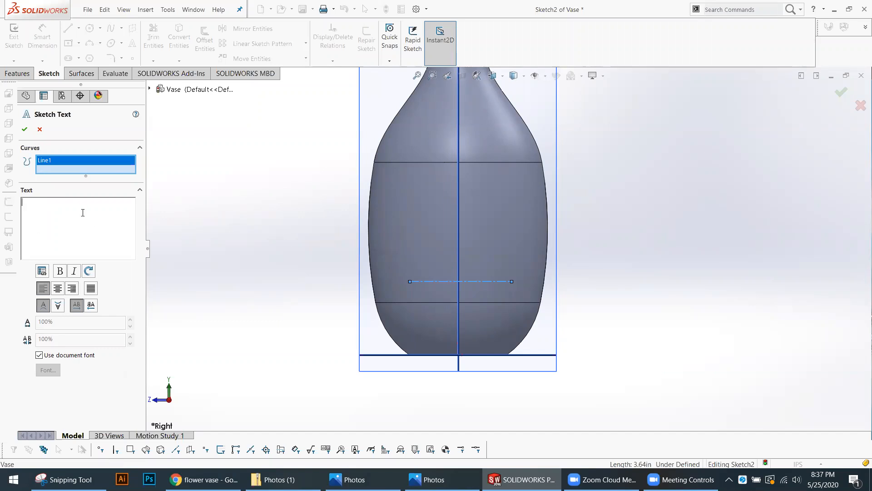
{"action": "type", "text": "sayan"}
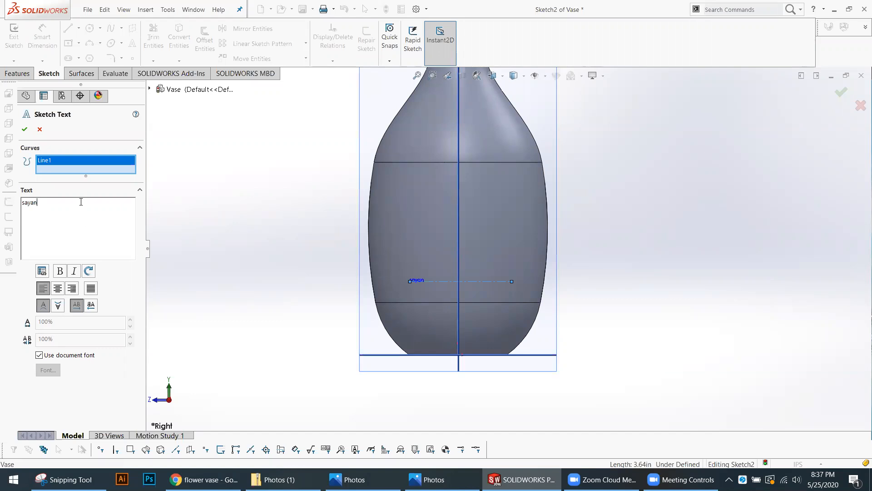
{"action": "scroll", "coordinate": [431, 284], "scroll_direction": "down", "scroll_amount": 5}
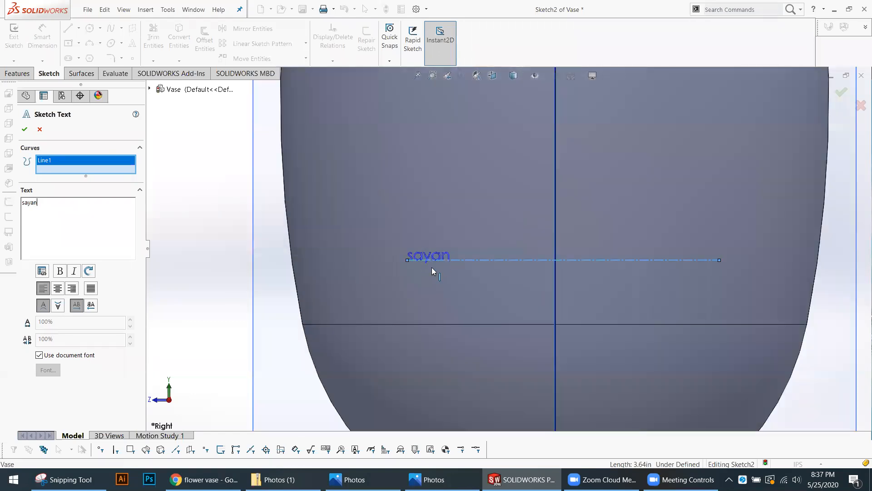
{"action": "scroll", "coordinate": [471, 271], "scroll_direction": "up", "scroll_amount": 6}
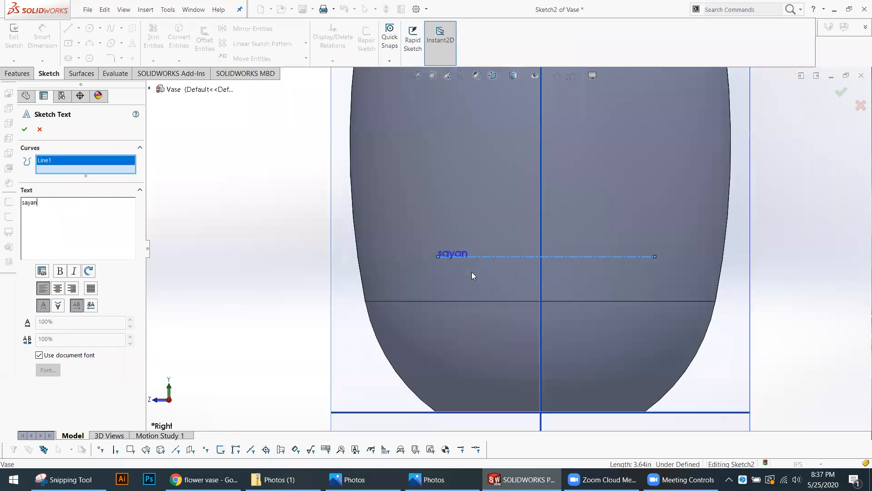
{"action": "scroll", "coordinate": [582, 177], "scroll_direction": "down", "scroll_amount": 1}
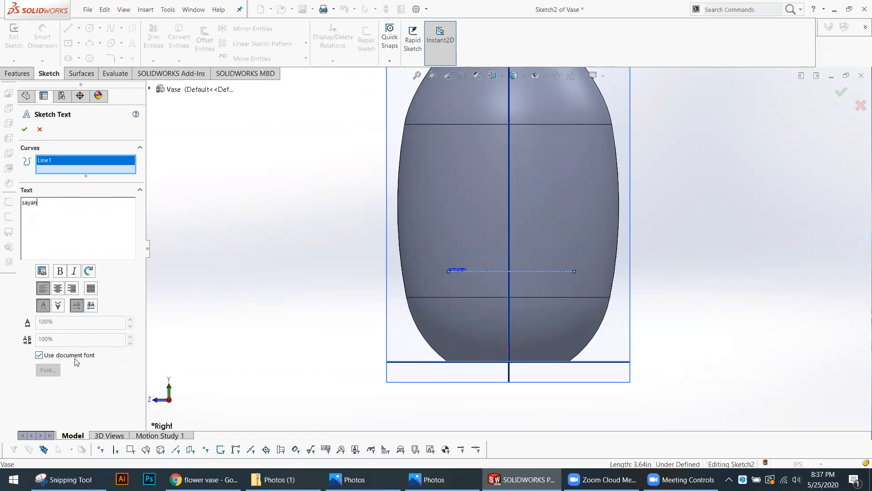
Step: Override the document font for the sketch text with bold style and a height of 36 points
{"action": "left_click", "coordinate": [40, 355]}
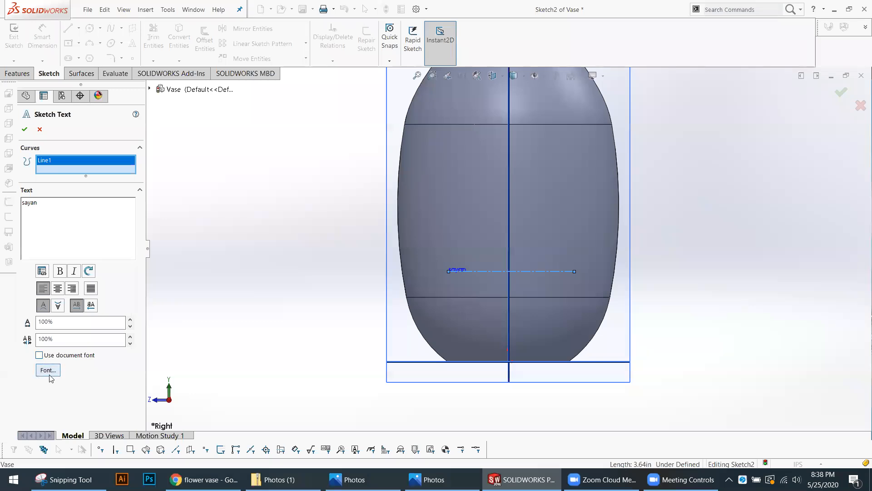
{"action": "left_click", "coordinate": [48, 370]}
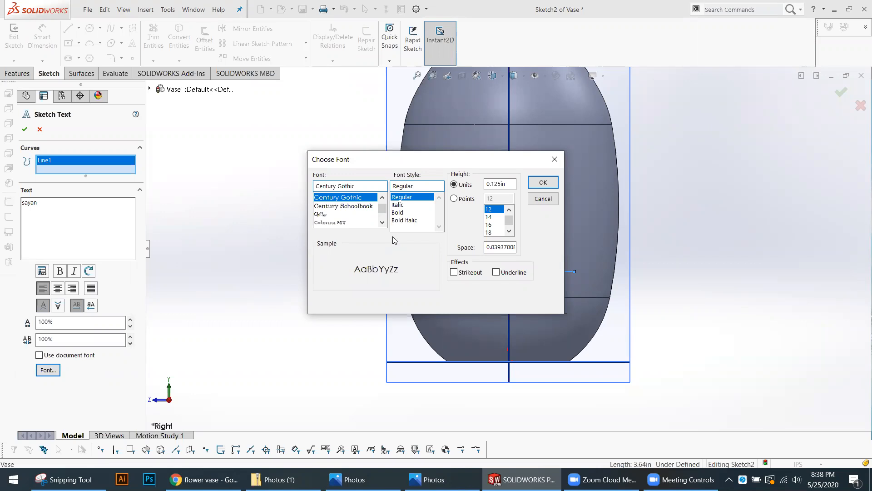
{"action": "left_click", "coordinate": [402, 212]}
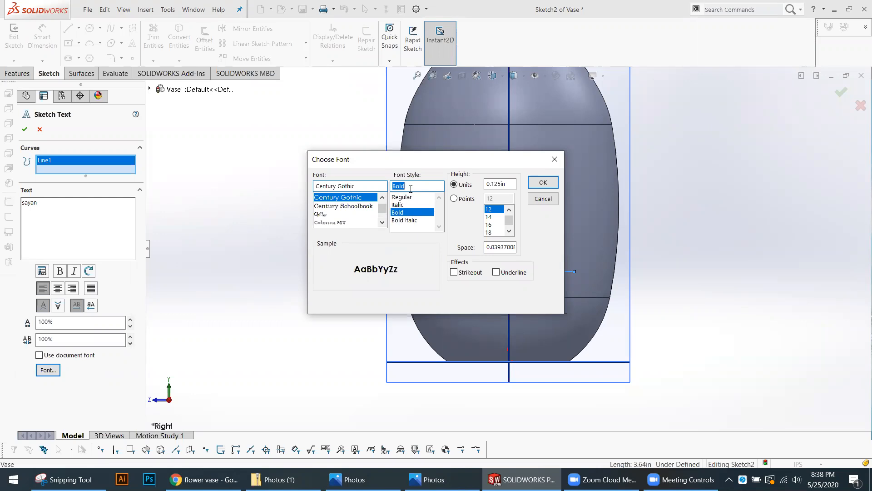
{"action": "left_click", "coordinate": [465, 200]}
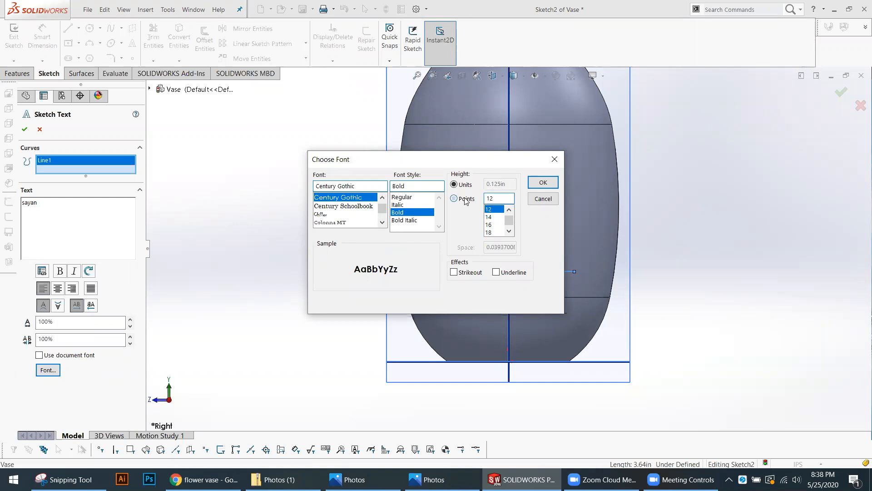
{"action": "left_click", "coordinate": [509, 231]}
{"action": "left_click", "coordinate": [509, 231]}
{"action": "left_click", "coordinate": [509, 231]}
{"action": "left_click", "coordinate": [509, 231]}
{"action": "left_click", "coordinate": [509, 231]}
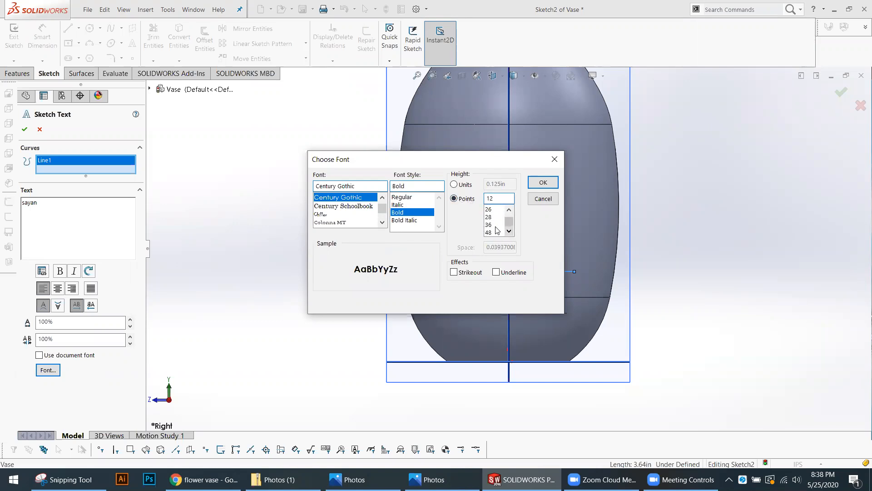
{"action": "left_click", "coordinate": [493, 225]}
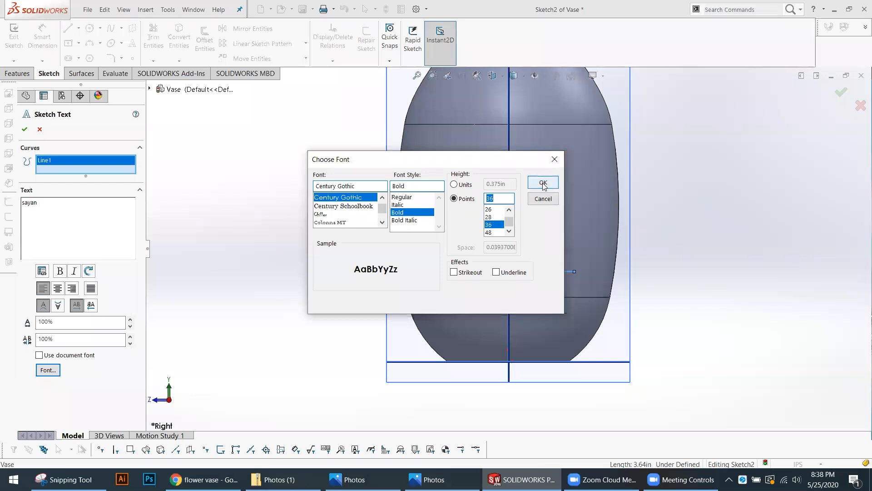
{"action": "left_click", "coordinate": [544, 183]}
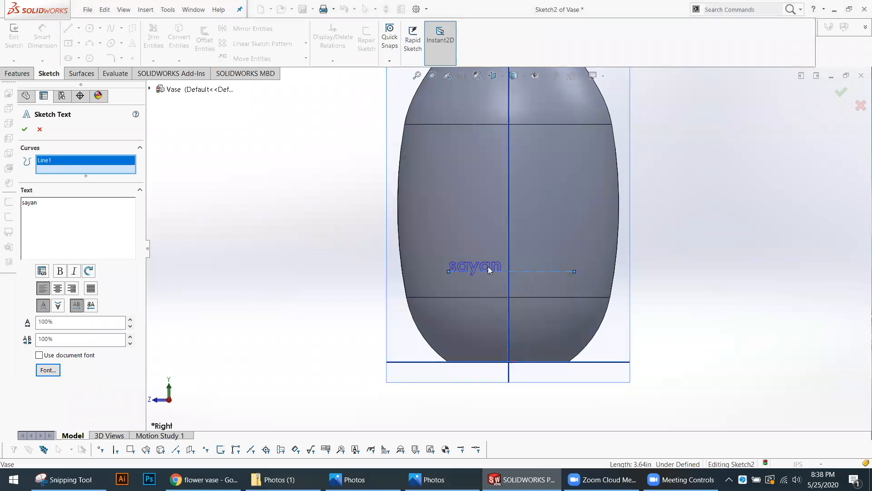
Step: Enlarge the sketch text's font height to 72 points
{"action": "scroll", "coordinate": [523, 270], "scroll_direction": "up", "scroll_amount": 3}
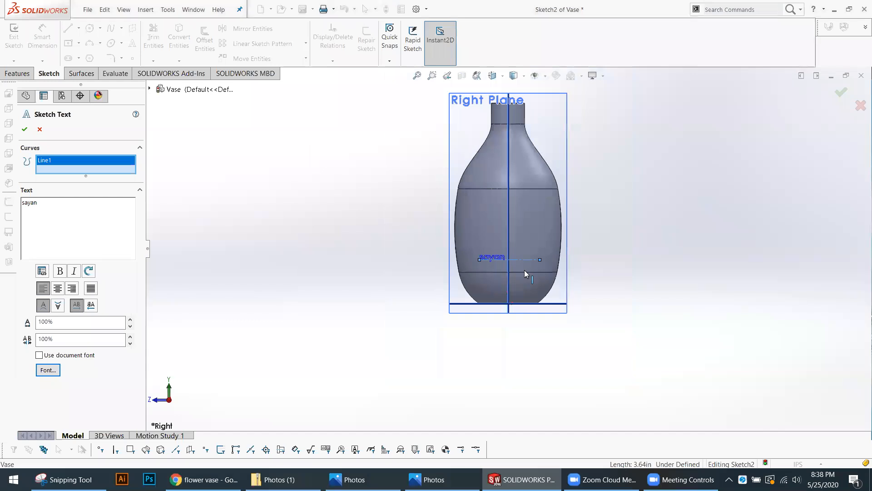
{"action": "scroll", "coordinate": [513, 271], "scroll_direction": "down", "scroll_amount": 3}
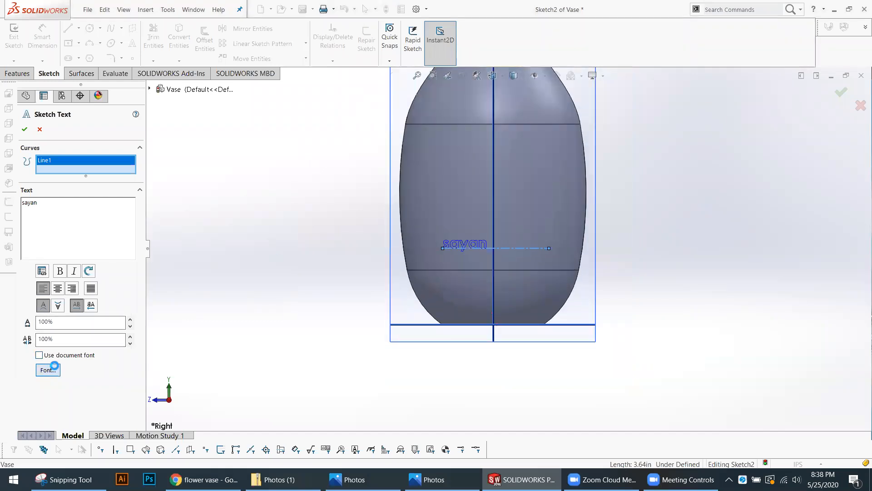
{"action": "left_click", "coordinate": [48, 370]}
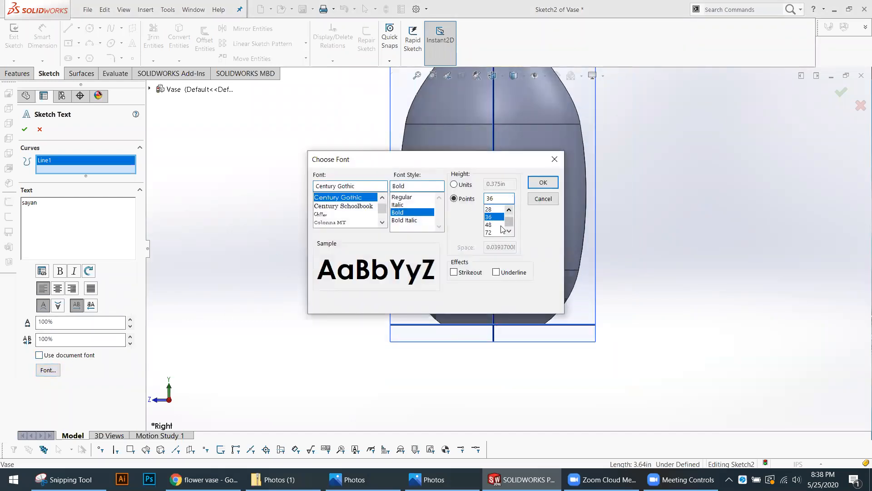
{"action": "left_click", "coordinate": [493, 233]}
{"action": "left_click", "coordinate": [542, 184]}
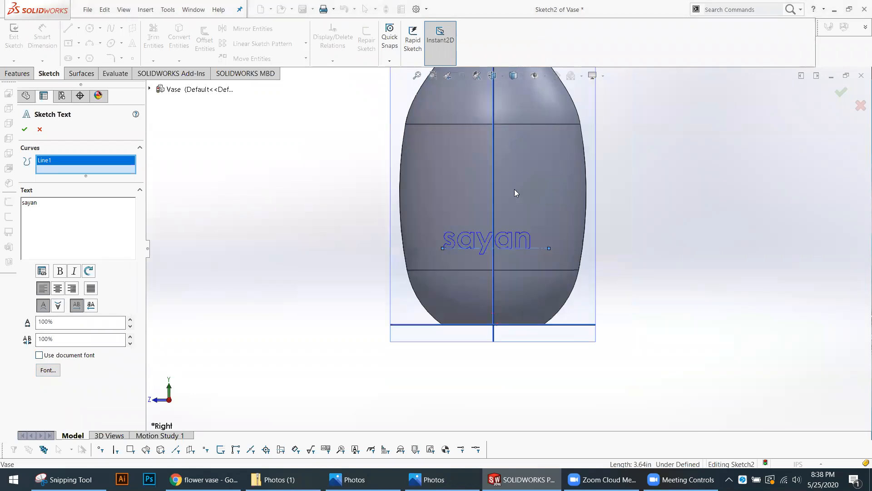
Step: Replace the lowercase sketch text with the same name in capital letters
{"action": "left_click_drag", "start_coordinate": [4, 201], "coordinate": [2, 204]}
{"action": "type", "text": "SAYAN"}
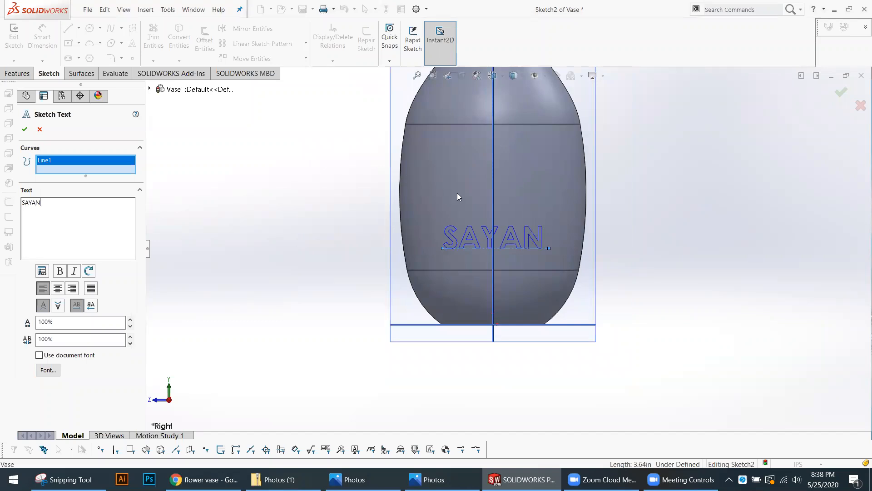
{"action": "scroll", "coordinate": [569, 236], "scroll_direction": "down", "scroll_amount": 2}
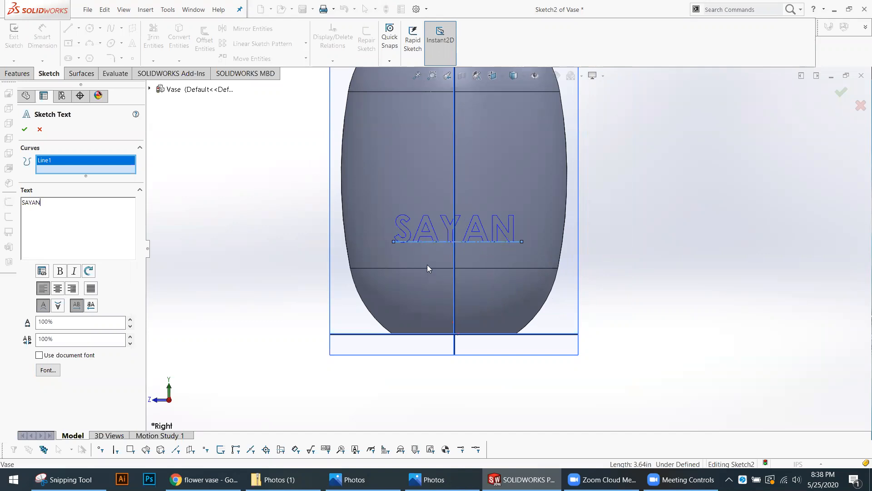
{"action": "scroll", "coordinate": [473, 245], "scroll_direction": "up", "scroll_amount": 2}
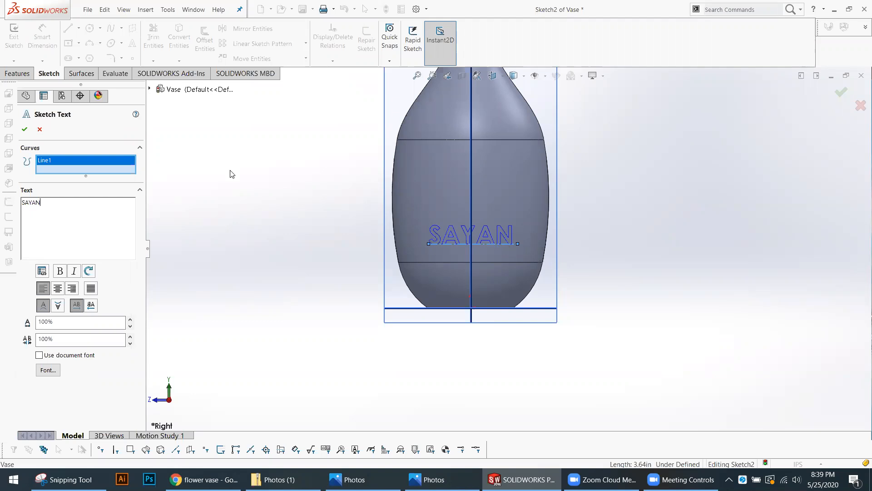
Step: Detach the text from the centerline, attach it to the same line again and accept the sketch text
{"action": "left_click", "coordinate": [459, 244]}
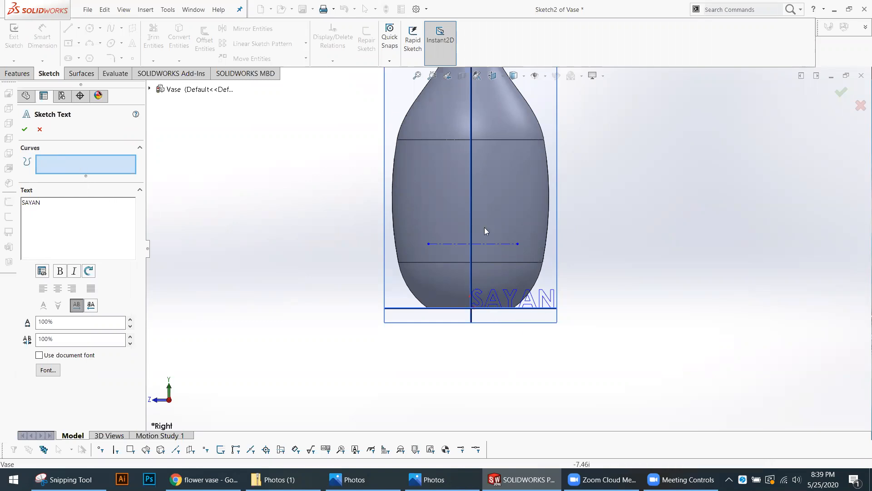
{"action": "left_click", "coordinate": [457, 243]}
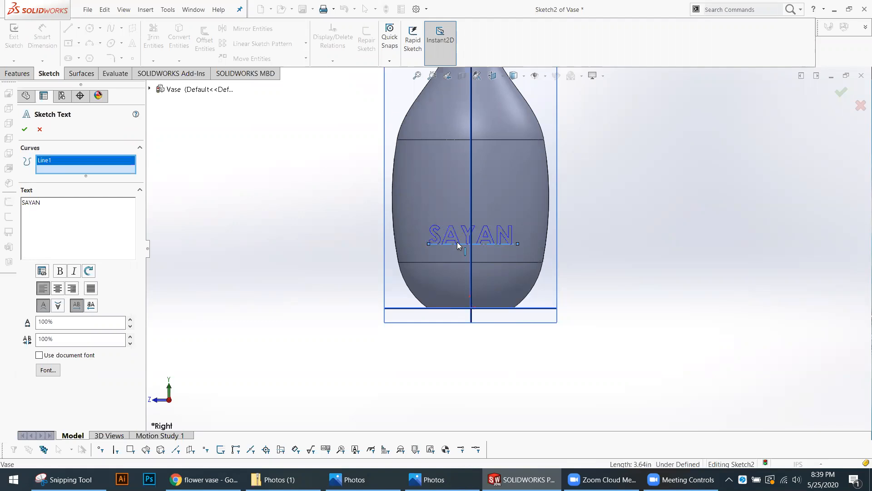
{"action": "left_click", "coordinate": [25, 129]}
{"action": "scroll", "coordinate": [482, 241], "scroll_direction": "down", "scroll_amount": 5}
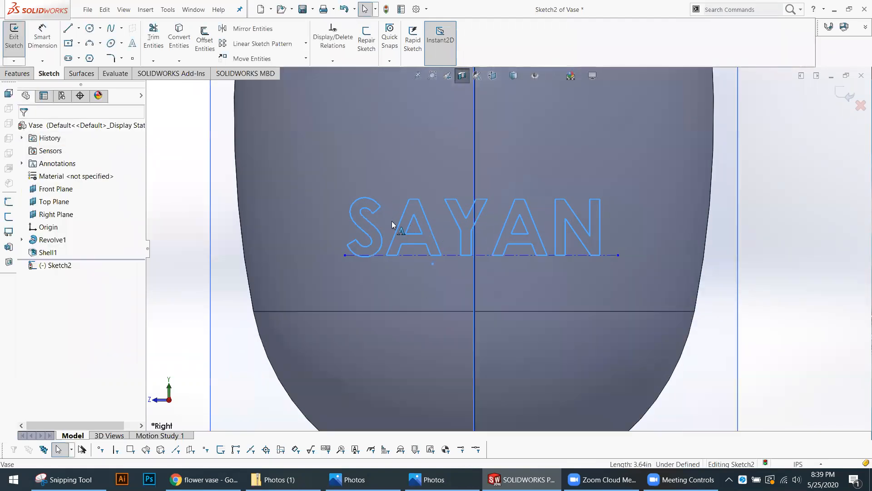
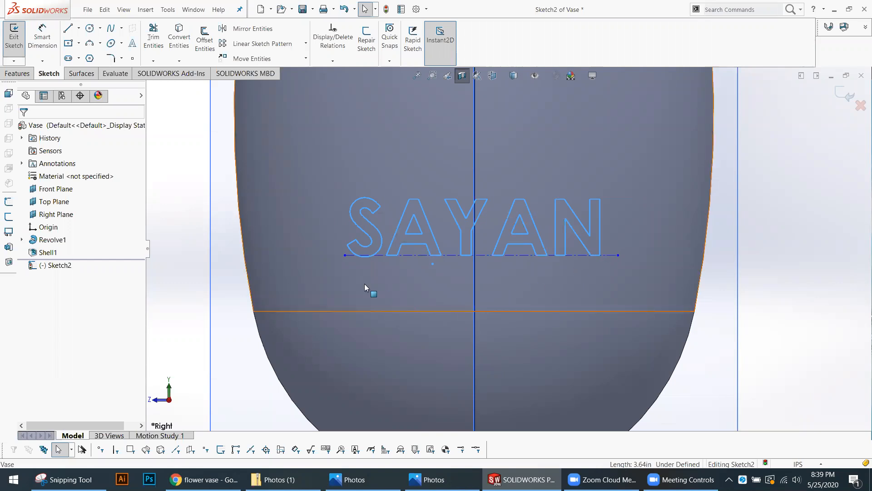
Step: Move the centerline's endpoint below the first letter inward, shortening the line to about 3.29 in, and select the line
{"action": "left_click", "coordinate": [362, 255]}
{"action": "left_click_drag", "start_coordinate": [364, 256], "coordinate": [372, 254]}
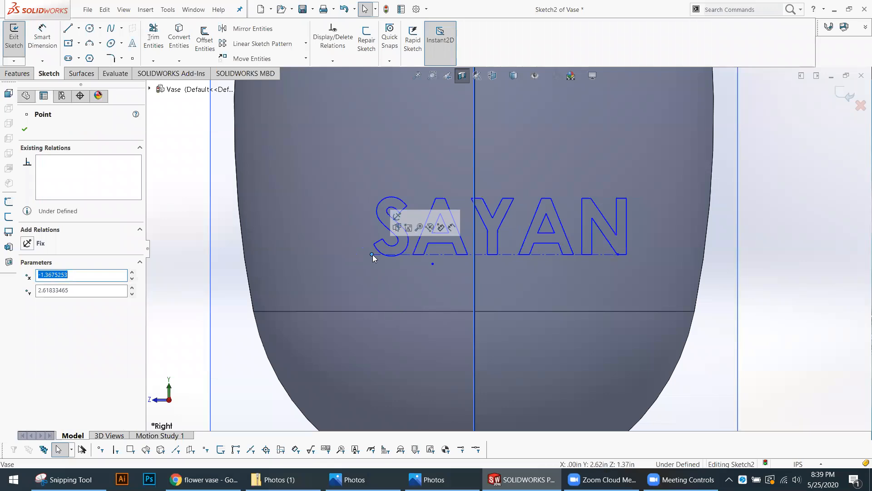
{"action": "left_click", "coordinate": [480, 256]}
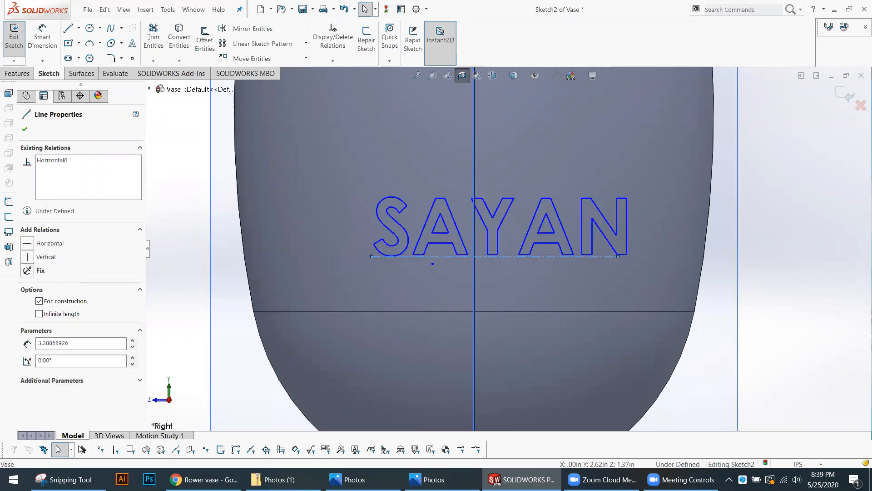
Step: Raise the centerline under the name to about Y 2.70 in and move its endpoints to about X 1.78 and -1.74 in
{"action": "key", "text": "Escape"}
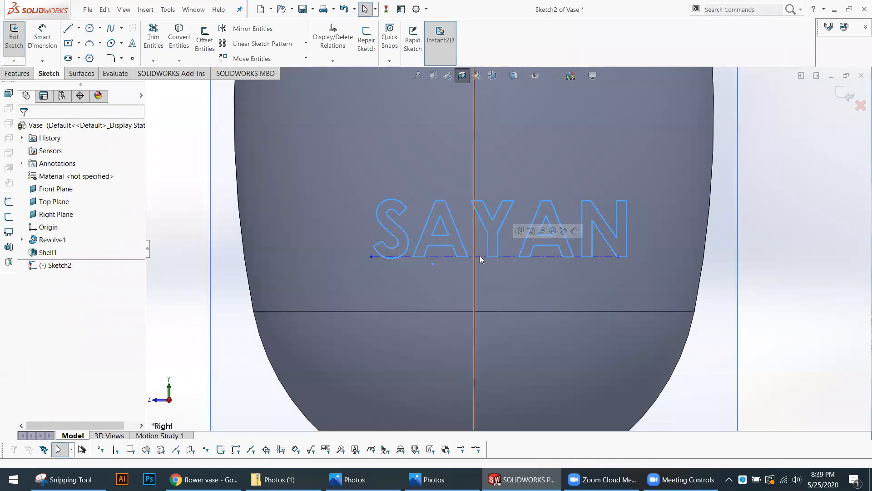
{"action": "left_click", "coordinate": [481, 257]}
{"action": "left_click_drag", "start_coordinate": [481, 256], "coordinate": [519, 256]}
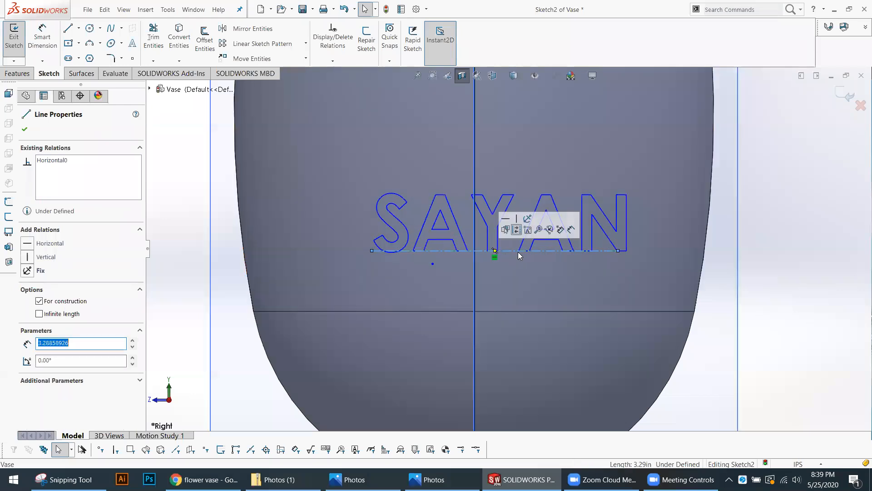
{"action": "left_click_drag", "start_coordinate": [618, 251], "coordinate": [608, 250]}
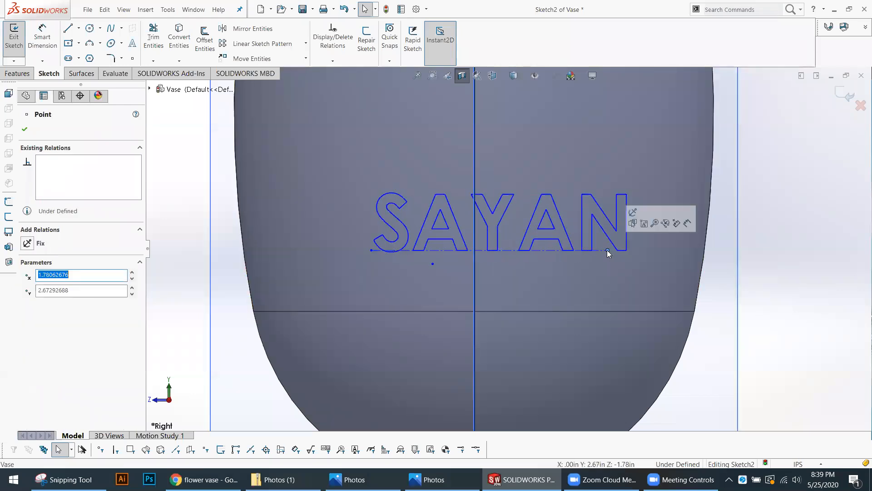
{"action": "left_click_drag", "start_coordinate": [371, 250], "coordinate": [358, 249]}
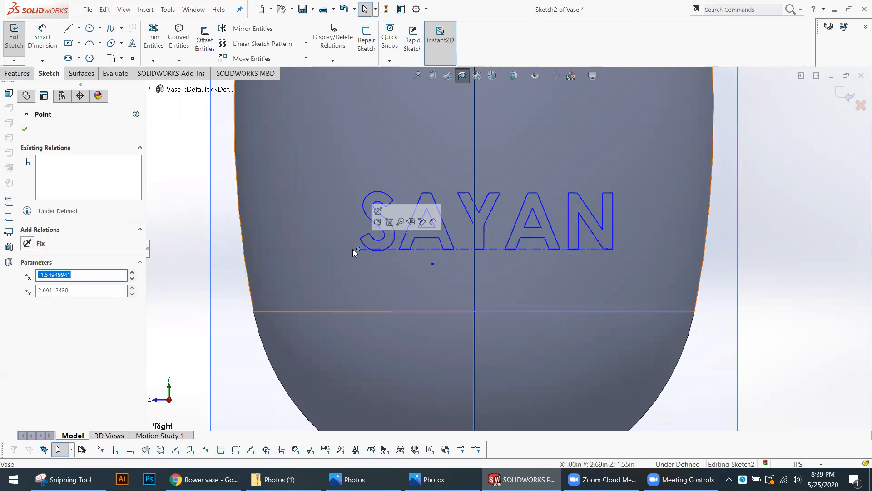
{"action": "left_click_drag", "start_coordinate": [358, 250], "coordinate": [343, 249]}
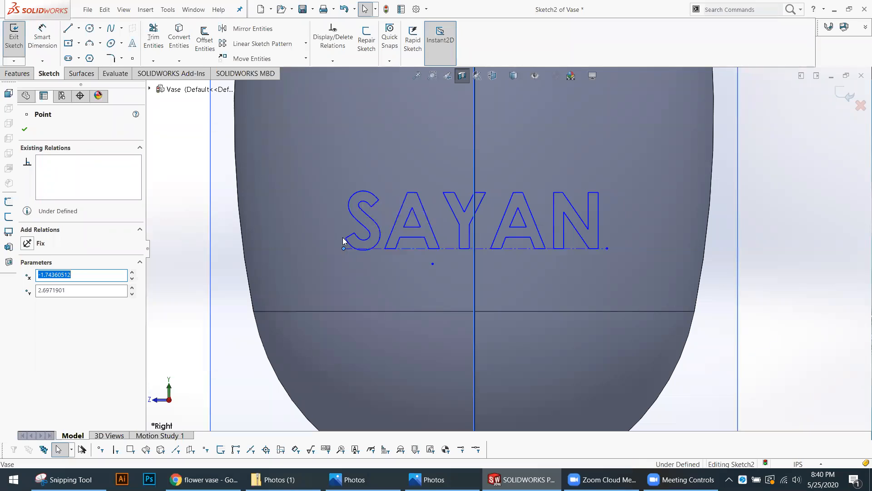
Step: Move the centerline's endpoint below the first letter to about X -1.57 in and lower the line to about Y 2.10 in
{"action": "scroll", "coordinate": [402, 244], "scroll_direction": "up", "scroll_amount": 2}
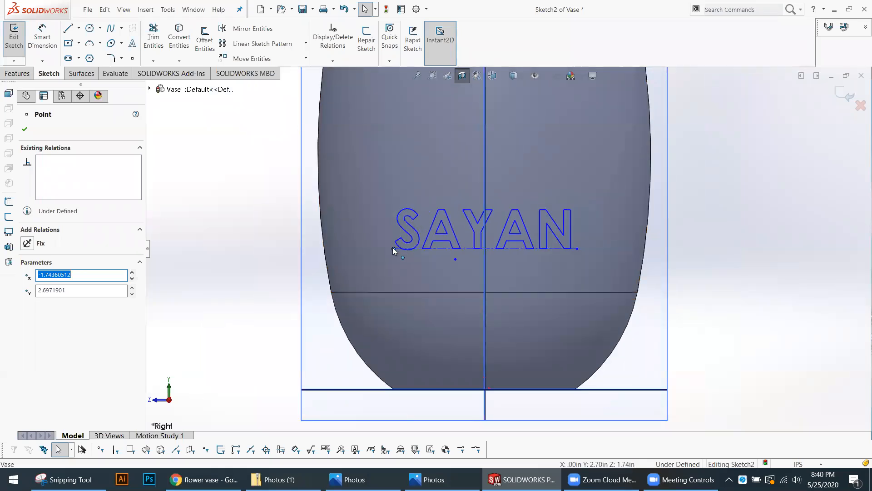
{"action": "left_click_drag", "start_coordinate": [410, 248], "coordinate": [403, 250]}
{"action": "scroll", "coordinate": [534, 250], "scroll_direction": "up", "scroll_amount": 3}
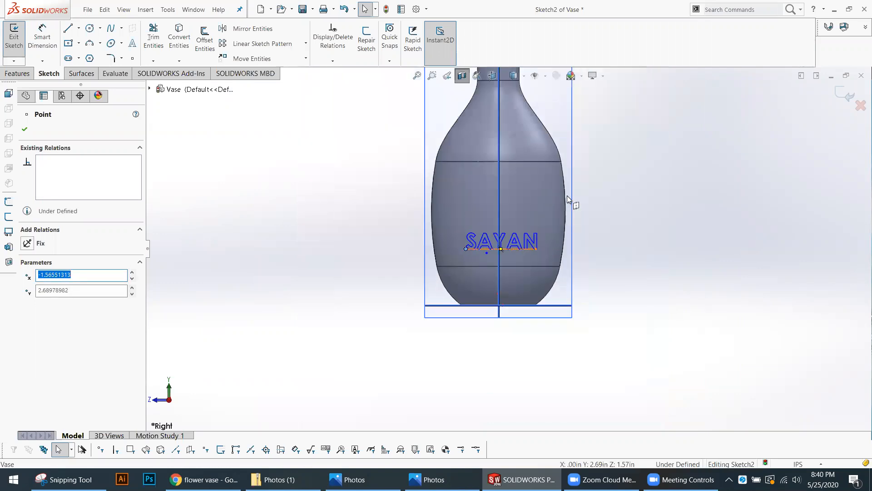
{"action": "scroll", "coordinate": [560, 204], "scroll_direction": "down", "scroll_amount": 2}
{"action": "scroll", "coordinate": [553, 213], "scroll_direction": "up", "scroll_amount": 2}
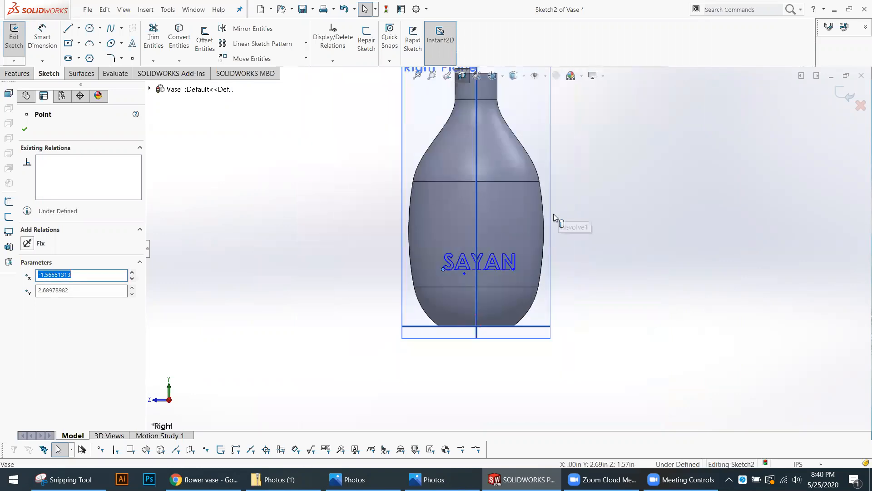
{"action": "left_click", "coordinate": [485, 274]}
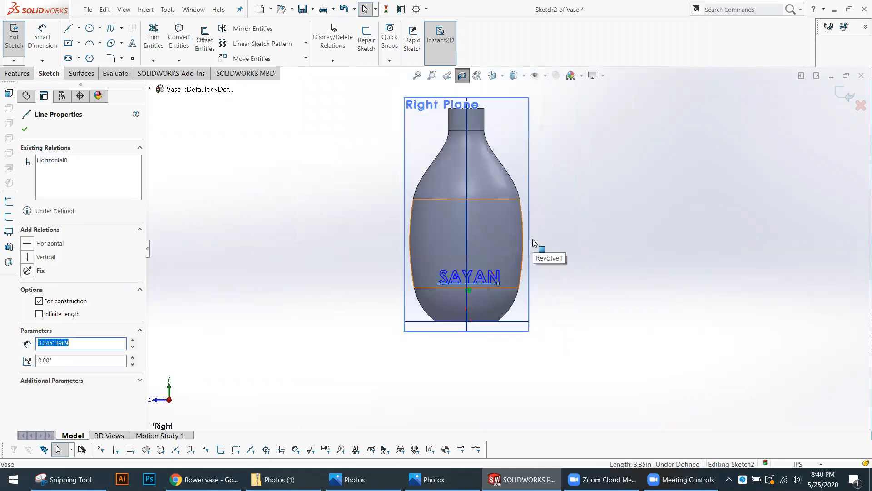
Step: Shift the centerline's endpoint below the first letter outward to about X -1.62 in and accept the point
{"action": "scroll", "coordinate": [496, 285], "scroll_direction": "down", "scroll_amount": 2}
{"action": "scroll", "coordinate": [417, 296], "scroll_direction": "down", "scroll_amount": 4}
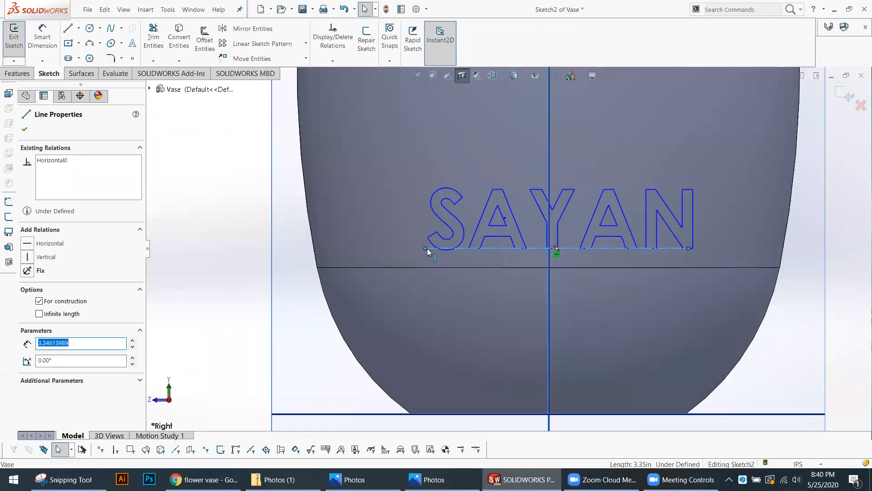
{"action": "left_click", "coordinate": [425, 249]}
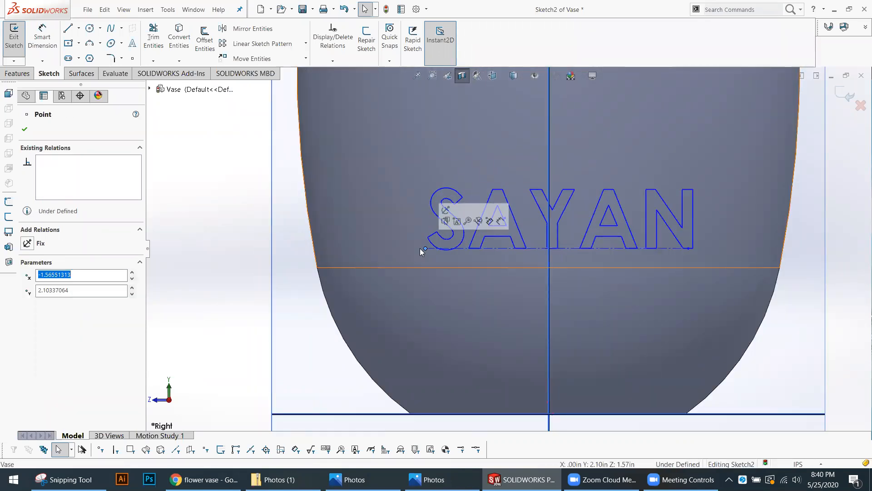
{"action": "mouse_move", "coordinate": [424, 248]}
{"action": "left_mouse_down"}
{"action": "mouse_move", "coordinate": [396, 248]}
{"action": "mouse_move", "coordinate": [420, 248]}
{"action": "left_mouse_up"}
{"action": "scroll", "coordinate": [527, 249], "scroll_direction": "up", "scroll_amount": 5}
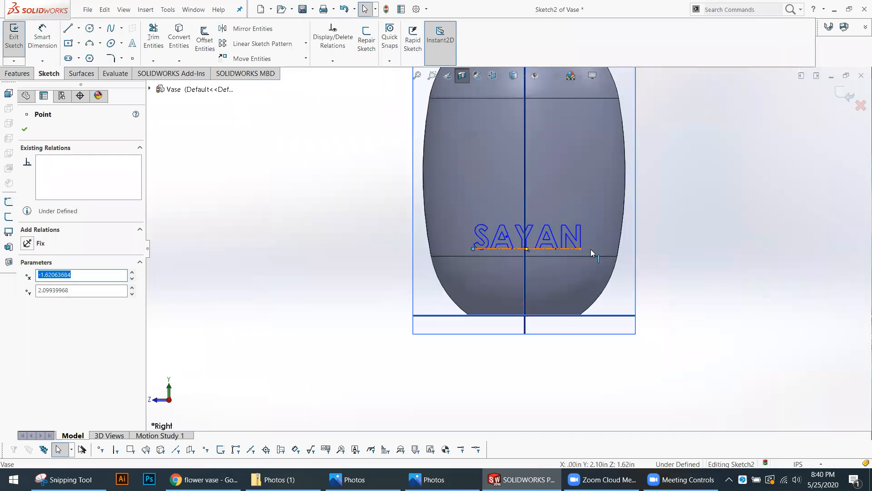
{"action": "scroll", "coordinate": [591, 248], "scroll_direction": "up", "scroll_amount": 5}
{"action": "scroll", "coordinate": [559, 182], "scroll_direction": "down", "scroll_amount": 2}
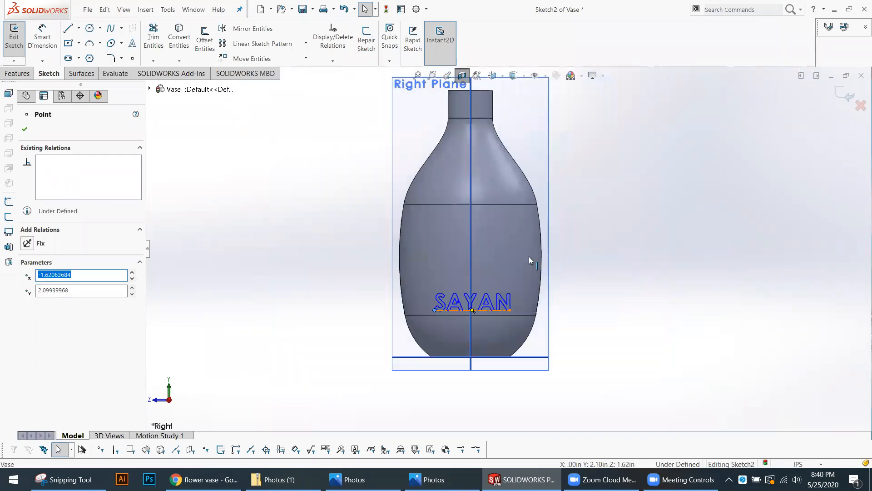
{"action": "left_click", "coordinate": [25, 129]}
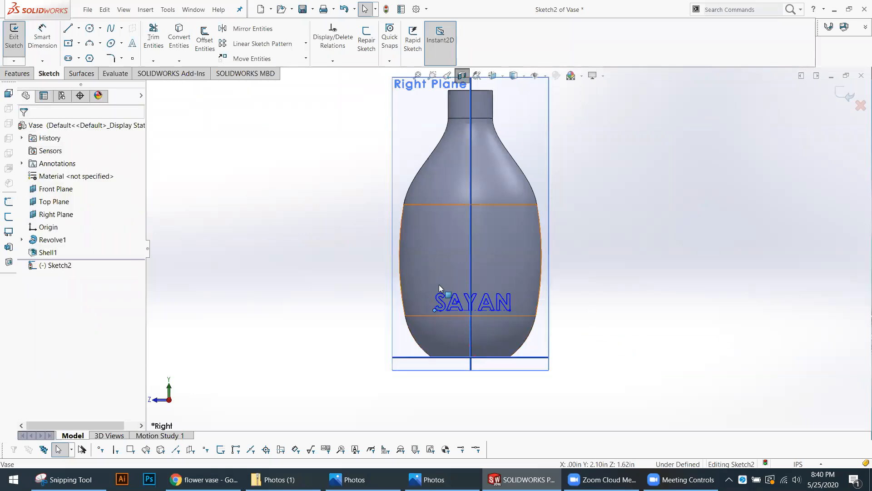
Step: Examine the text's centering on the vase and, from above, where its sketch plane lies relative to the wall
{"action": "scroll", "coordinate": [465, 322], "scroll_direction": "down", "scroll_amount": 4}
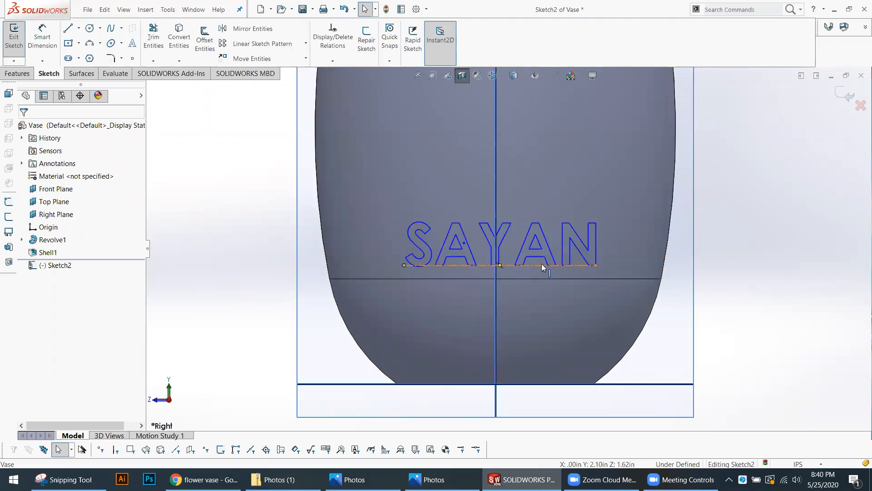
{"action": "scroll", "coordinate": [459, 247], "scroll_direction": "up", "scroll_amount": 2}
{"action": "scroll", "coordinate": [458, 247], "scroll_direction": "up", "scroll_amount": 3}
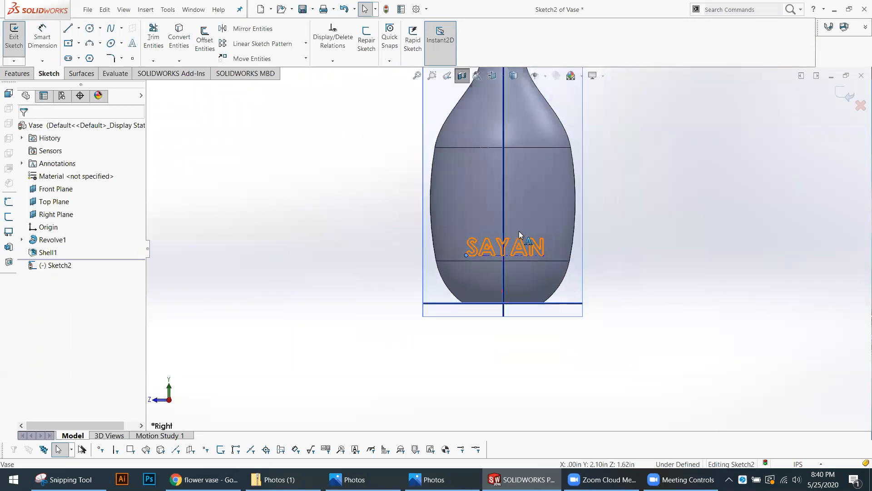
{"action": "scroll", "coordinate": [520, 201], "scroll_direction": "up", "scroll_amount": 2}
{"action": "mouse_move", "coordinate": [521, 201]}
{"action": "middle_mouse_down"}
{"action": "mouse_move", "coordinate": [515, 388]}
{"action": "mouse_move", "coordinate": [519, 271]}
{"action": "middle_mouse_up"}
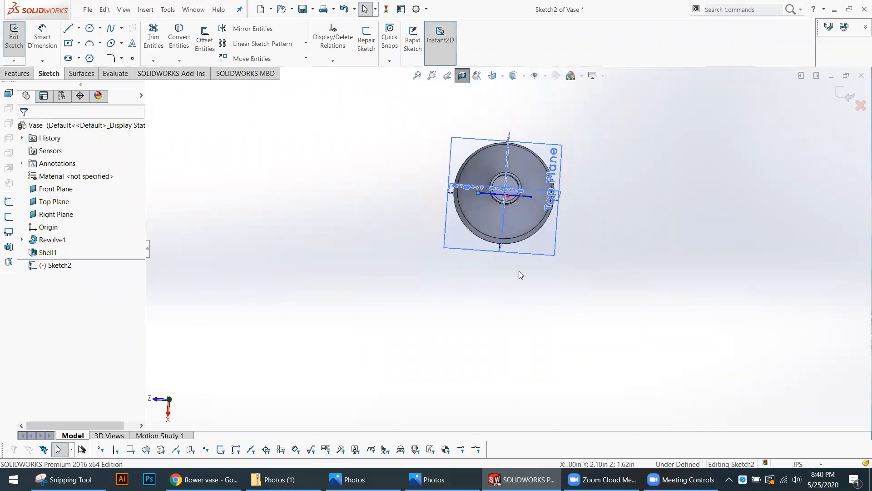
{"action": "scroll", "coordinate": [514, 254], "scroll_direction": "down", "scroll_amount": 5}
{"action": "mouse_move", "coordinate": [508, 236]}
{"action": "middle_mouse_down"}
{"action": "mouse_move", "coordinate": [470, 219]}
{"action": "mouse_move", "coordinate": [525, 272]}
{"action": "mouse_move", "coordinate": [529, 249]}
{"action": "mouse_move", "coordinate": [522, 251]}
{"action": "mouse_move", "coordinate": [555, 274]}
{"action": "middle_mouse_up"}
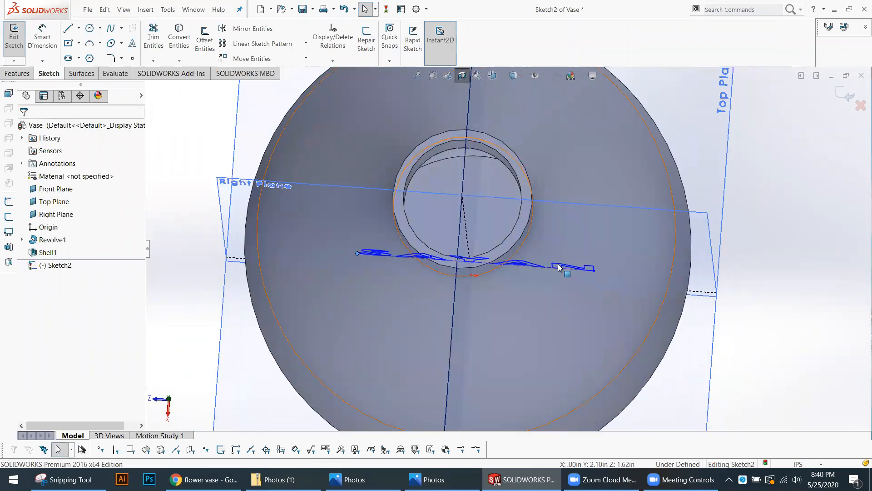
{"action": "scroll", "coordinate": [550, 352], "scroll_direction": "up", "scroll_amount": 3}
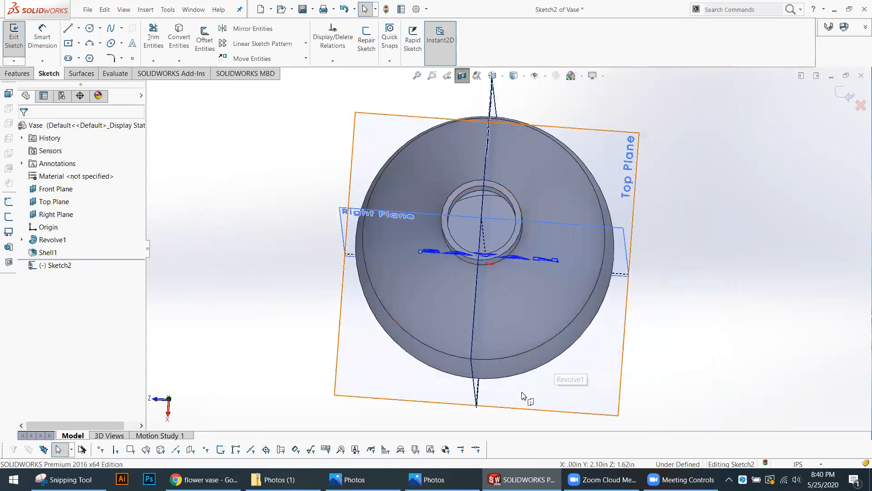
{"action": "mouse_move", "coordinate": [529, 391]}
{"action": "middle_mouse_down"}
{"action": "mouse_move", "coordinate": [558, 318]}
{"action": "mouse_move", "coordinate": [555, 389]}
{"action": "mouse_move", "coordinate": [550, 397]}
{"action": "mouse_move", "coordinate": [550, 322]}
{"action": "mouse_move", "coordinate": [532, 302]}
{"action": "mouse_move", "coordinate": [529, 253]}
{"action": "mouse_move", "coordinate": [551, 245]}
{"action": "middle_mouse_up"}
{"action": "scroll", "coordinate": [535, 307], "scroll_direction": "up", "scroll_amount": 2}
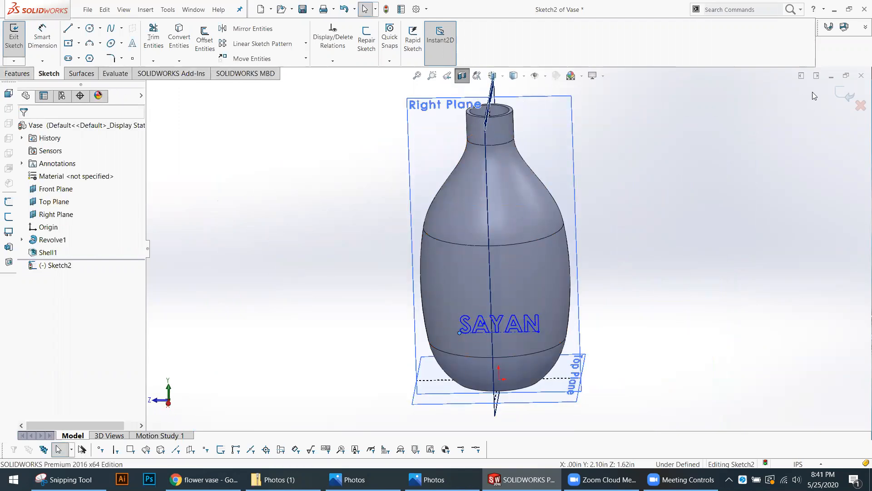
Step: Exit the text sketch and start an Extruded Boss/Base from it
{"action": "left_click", "coordinate": [842, 93]}
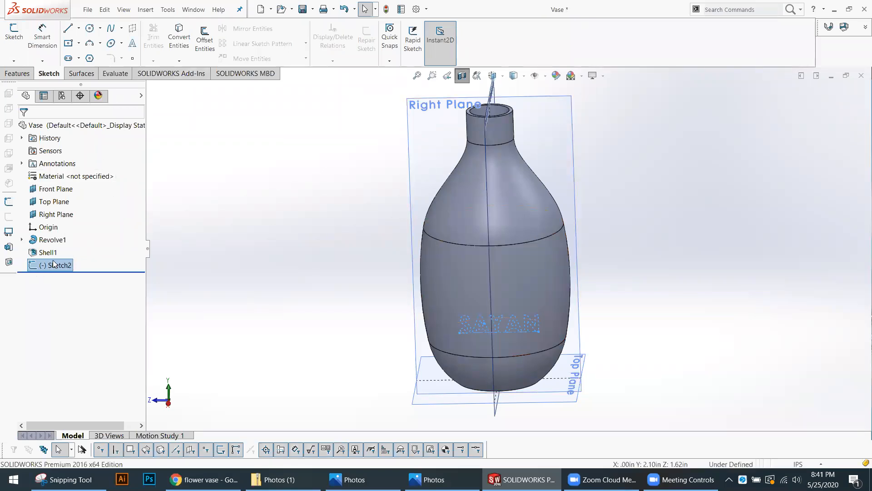
{"action": "left_click", "coordinate": [21, 74]}
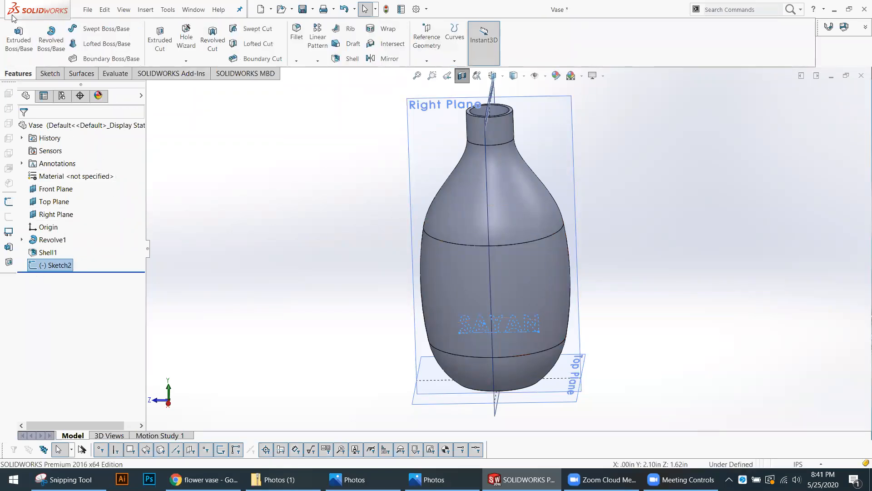
{"action": "left_click", "coordinate": [18, 39]}
{"action": "middle_click_drag", "start_coordinate": [387, 275], "coordinate": [497, 294]}
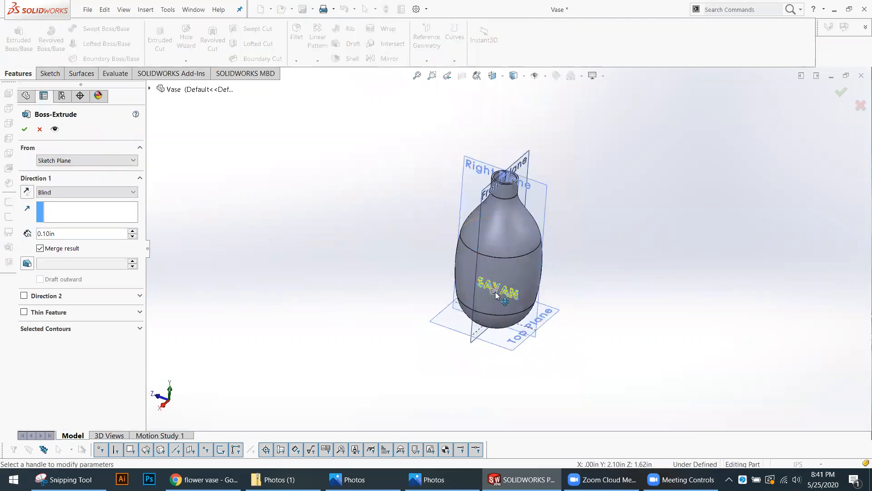
Step: Stretch the boss preview to a depth of 5.65 in and inspect where the letters start and leave the vase
{"action": "left_click_drag", "start_coordinate": [494, 292], "coordinate": [470, 312]}
{"action": "middle_click_drag", "start_coordinate": [470, 312], "coordinate": [504, 297]}
{"action": "scroll", "coordinate": [504, 297], "scroll_direction": "down", "scroll_amount": 5}
{"action": "middle_click_drag", "start_coordinate": [532, 240], "coordinate": [541, 227]}
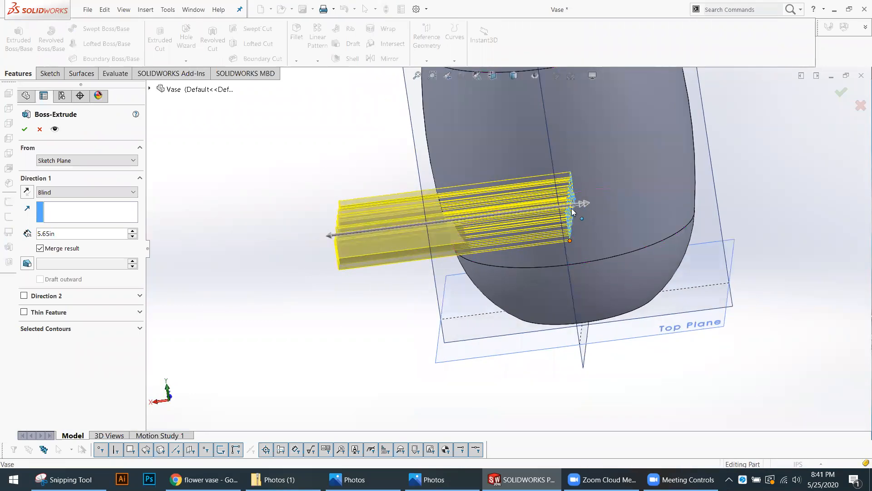
{"action": "middle_click_drag", "start_coordinate": [585, 243], "coordinate": [535, 259]}
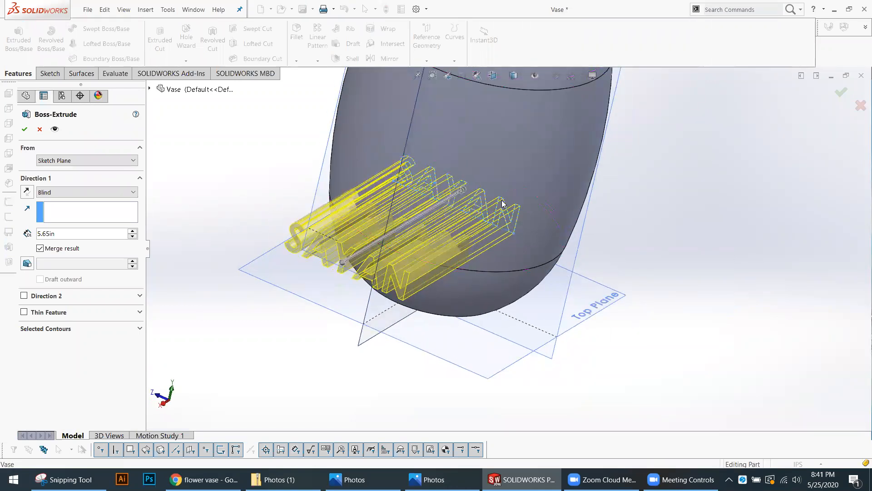
{"action": "middle_click_drag", "start_coordinate": [546, 219], "coordinate": [448, 248]}
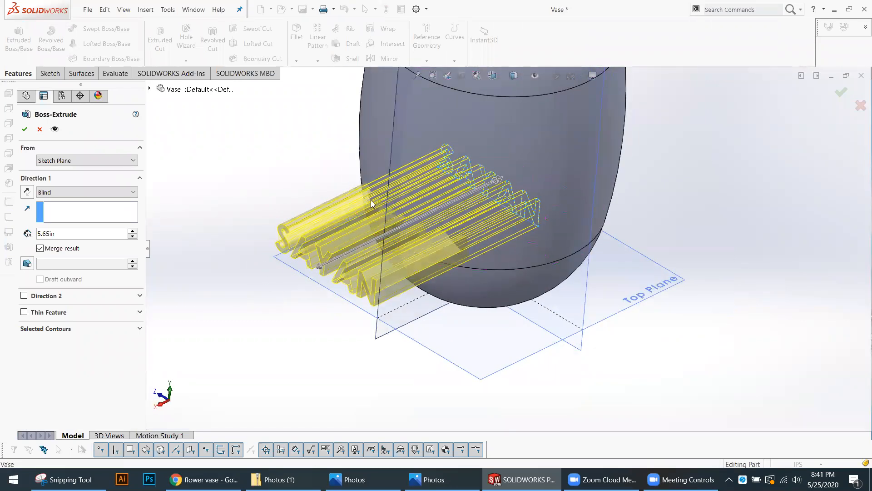
{"action": "middle_click_drag", "start_coordinate": [410, 213], "coordinate": [213, 194]}
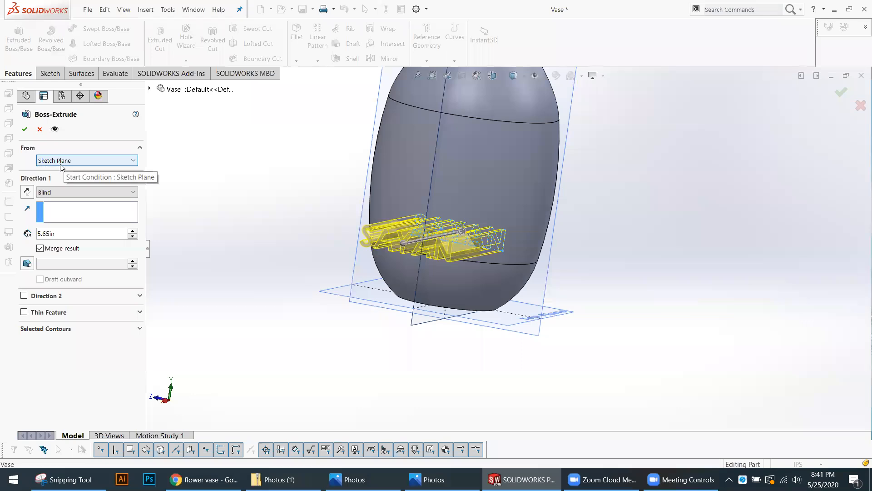
{"action": "middle_click_drag", "start_coordinate": [384, 188], "coordinate": [498, 210]}
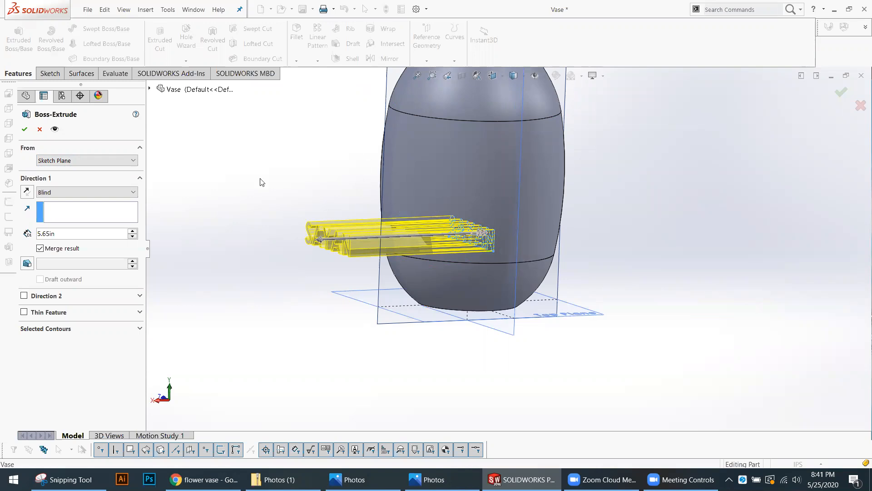
Step: Set the extrusion's start condition to Surface/Face/Plane and pick the vase's outer middle face as the starting face
{"action": "left_click", "coordinate": [112, 160]}
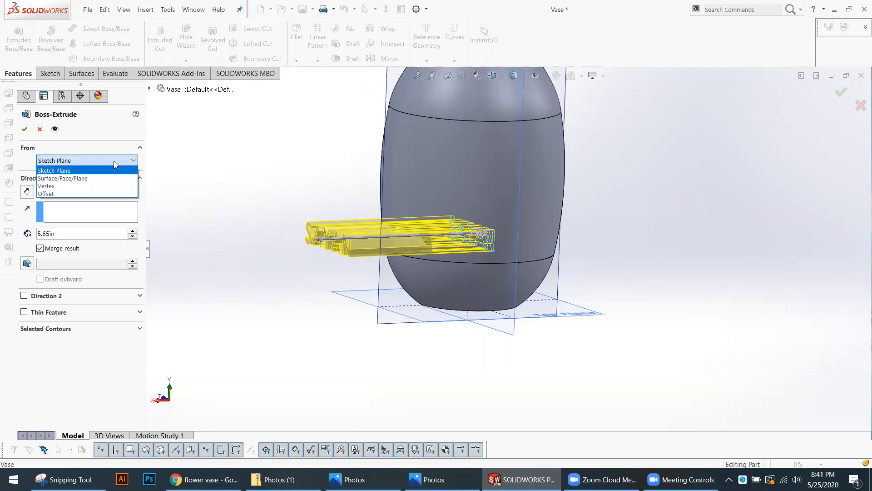
{"action": "left_click", "coordinate": [68, 178]}
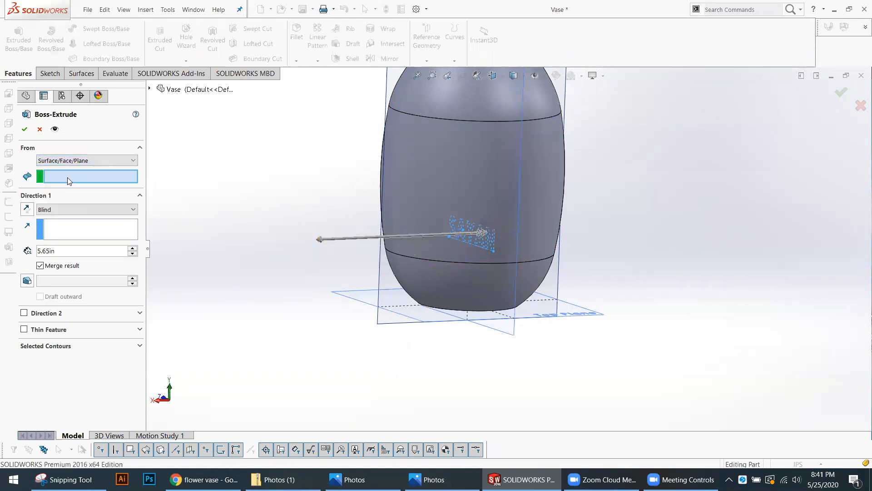
{"action": "left_click", "coordinate": [437, 174]}
{"action": "middle_click_drag", "start_coordinate": [436, 169], "coordinate": [434, 222]}
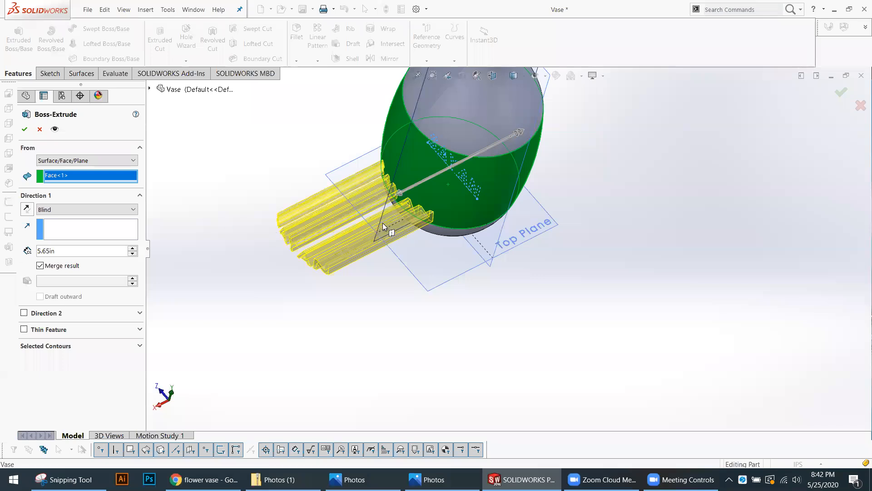
Step: Set the blind extrusion depth to 0.10 in and inspect the preview of the raised letters on the vase
{"action": "middle_click_drag", "start_coordinate": [406, 241], "coordinate": [216, 212]}
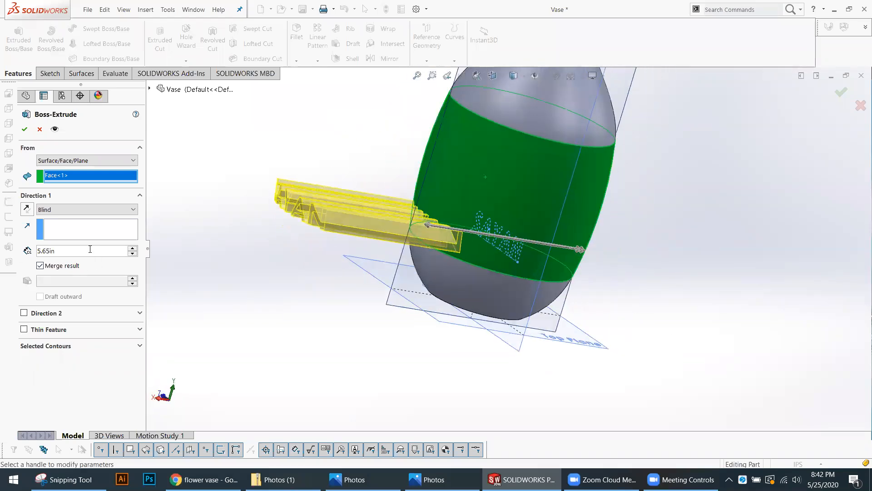
{"action": "type", "text": ".1"}
{"action": "middle_click_drag", "start_coordinate": [383, 203], "coordinate": [483, 208]}
{"action": "scroll", "coordinate": [447, 246], "scroll_direction": "down", "scroll_amount": 3}
{"action": "scroll", "coordinate": [446, 247], "scroll_direction": "up", "scroll_amount": 5}
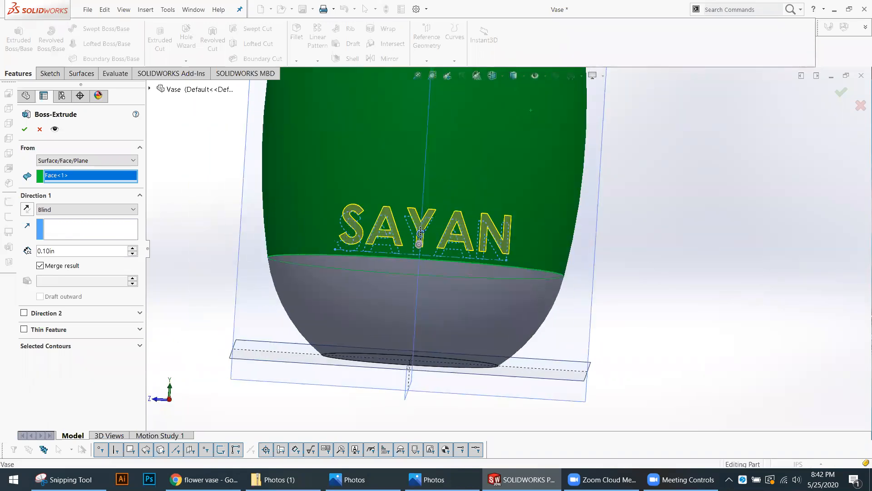
{"action": "mouse_move", "coordinate": [445, 254]}
{"action": "middle_mouse_down"}
{"action": "mouse_move", "coordinate": [431, 264]}
{"action": "mouse_move", "coordinate": [443, 272]}
{"action": "mouse_move", "coordinate": [491, 277]}
{"action": "mouse_move", "coordinate": [452, 245]}
{"action": "middle_mouse_up"}
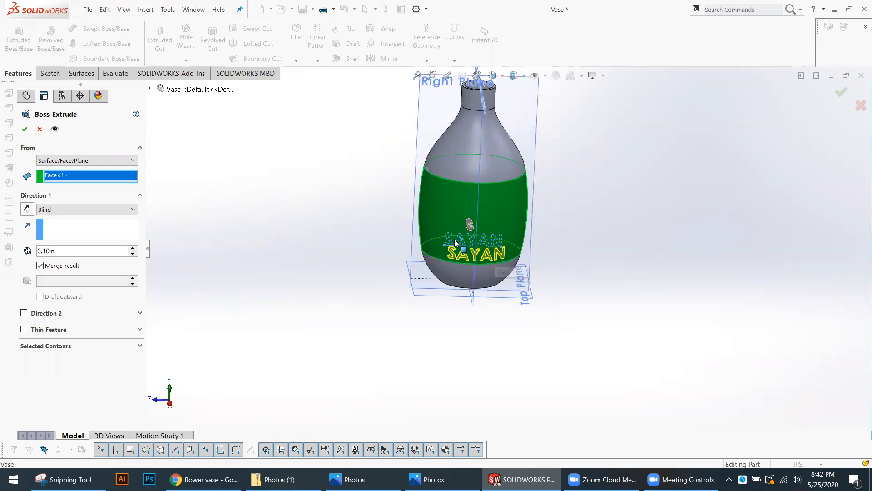
{"action": "scroll", "coordinate": [455, 242], "scroll_direction": "down", "scroll_amount": 5}
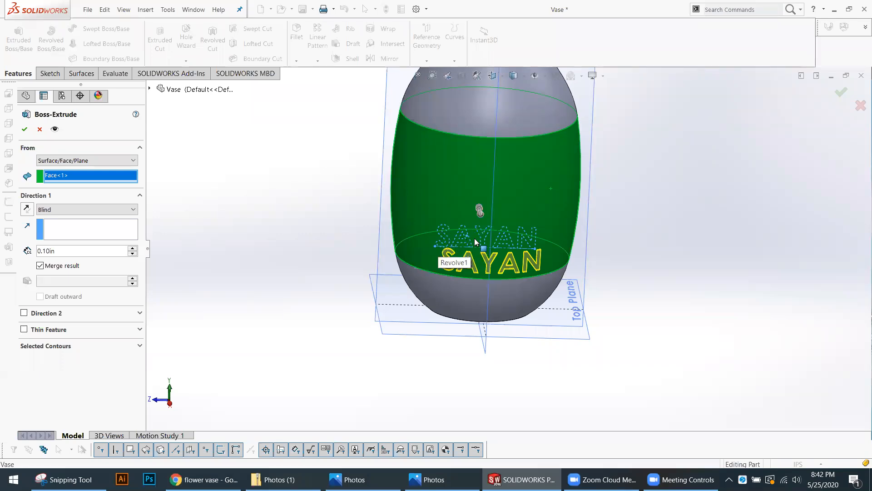
Step: Flip the letters' extrusion direction to compare inward and outward, keep it pointing outward from the vase, and finish the boss extrusion
{"action": "middle_click_drag", "start_coordinate": [546, 271], "coordinate": [492, 248]}
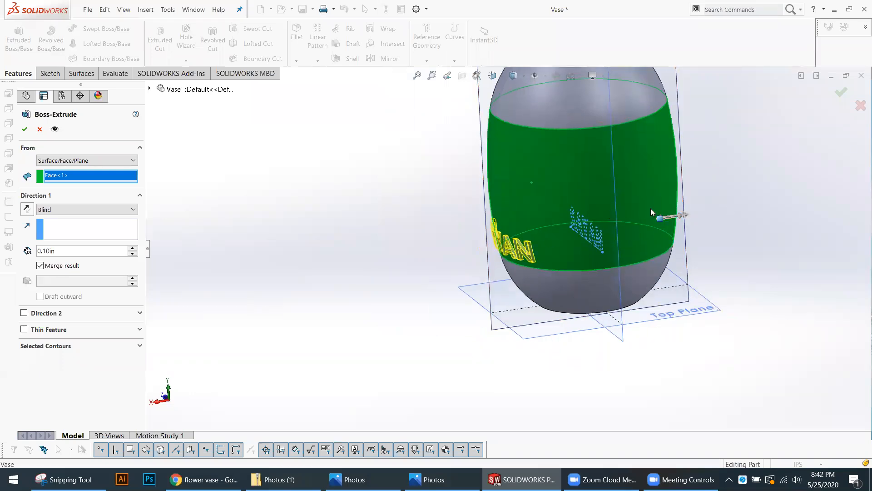
{"action": "middle_click_drag", "start_coordinate": [583, 263], "coordinate": [321, 272]}
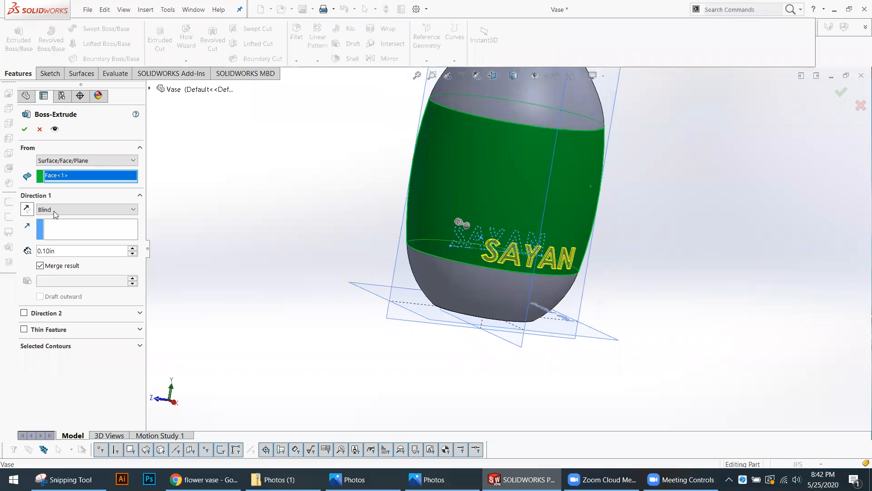
{"action": "left_click", "coordinate": [27, 208]}
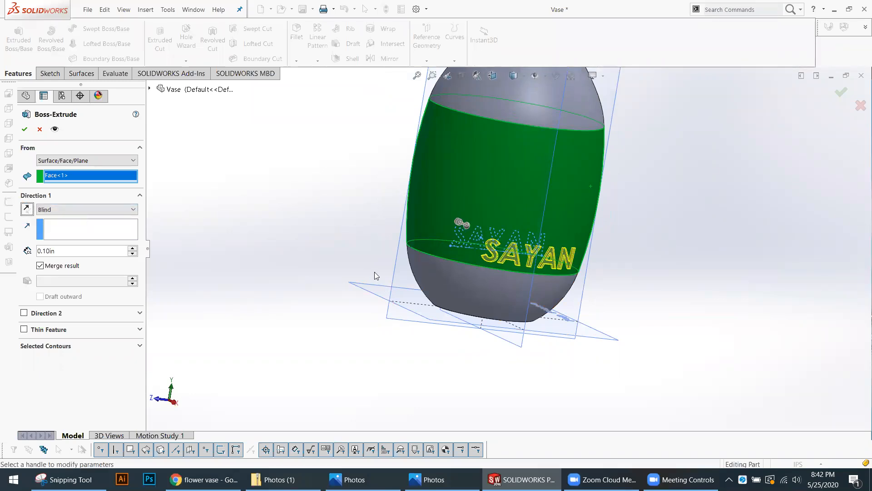
{"action": "middle_click_drag", "start_coordinate": [482, 327], "coordinate": [481, 356]}
{"action": "scroll", "coordinate": [262, 261], "scroll_direction": "down", "scroll_amount": 5}
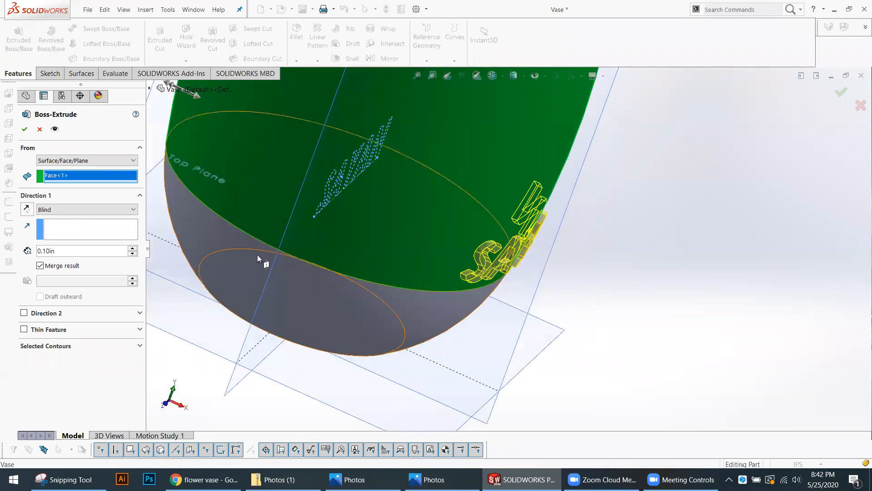
{"action": "left_click", "coordinate": [27, 210]}
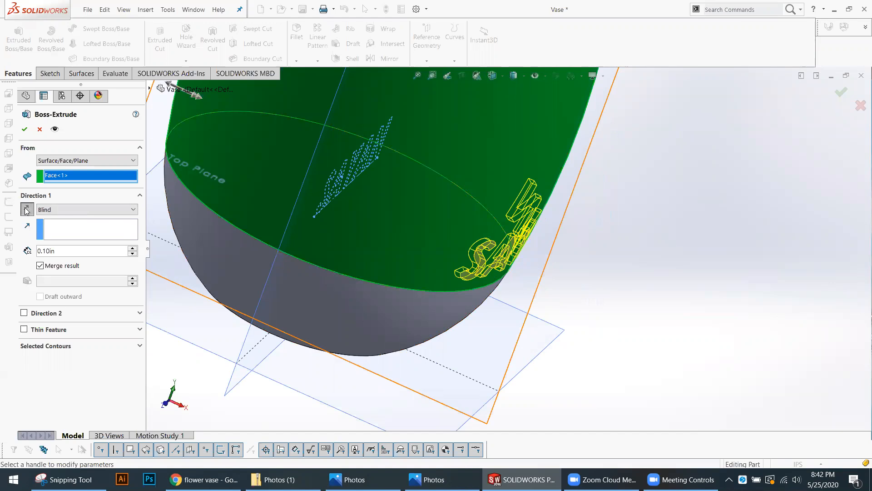
{"action": "left_click", "coordinate": [26, 209]}
{"action": "middle_click_drag", "start_coordinate": [418, 270], "coordinate": [587, 295]}
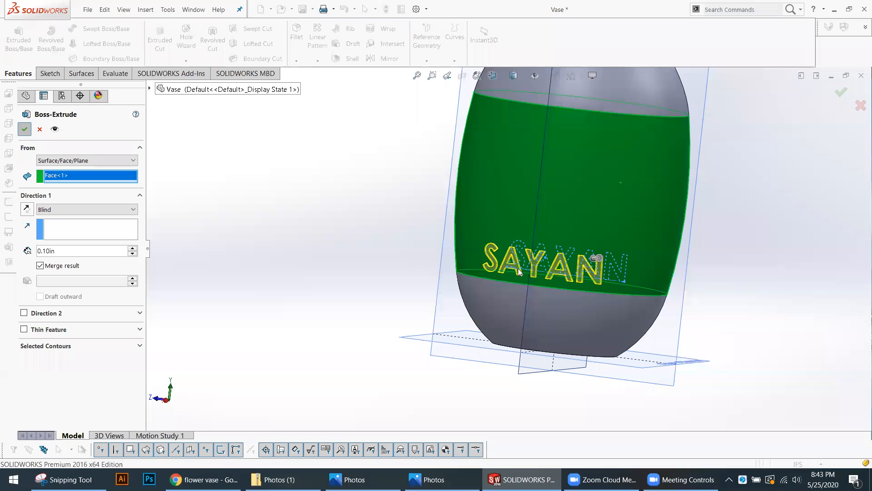
{"action": "key", "text": "Return"}
Step: Examine the raised letters on the vase body and the neck and rim from several angles
{"action": "middle_click_drag", "start_coordinate": [521, 270], "coordinate": [532, 248]}
{"action": "scroll", "coordinate": [551, 247], "scroll_direction": "down", "scroll_amount": 3}
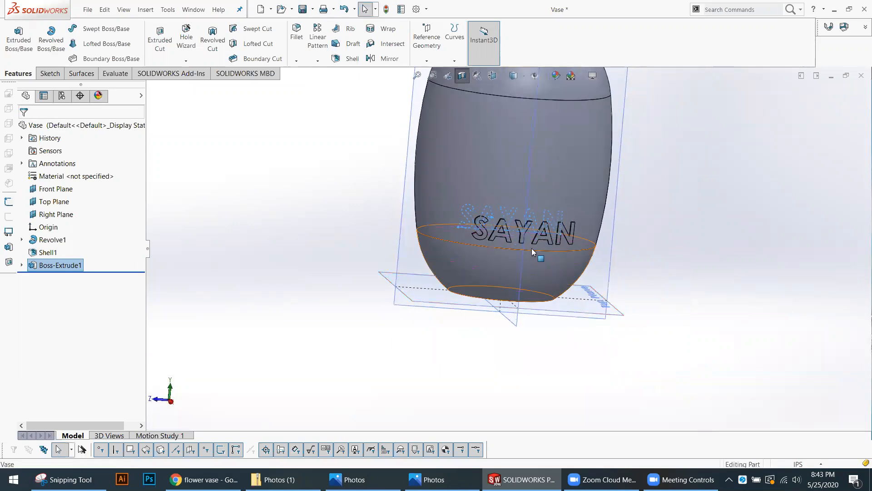
{"action": "scroll", "coordinate": [531, 248], "scroll_direction": "up", "scroll_amount": 4}
{"action": "scroll", "coordinate": [515, 202], "scroll_direction": "down", "scroll_amount": 6}
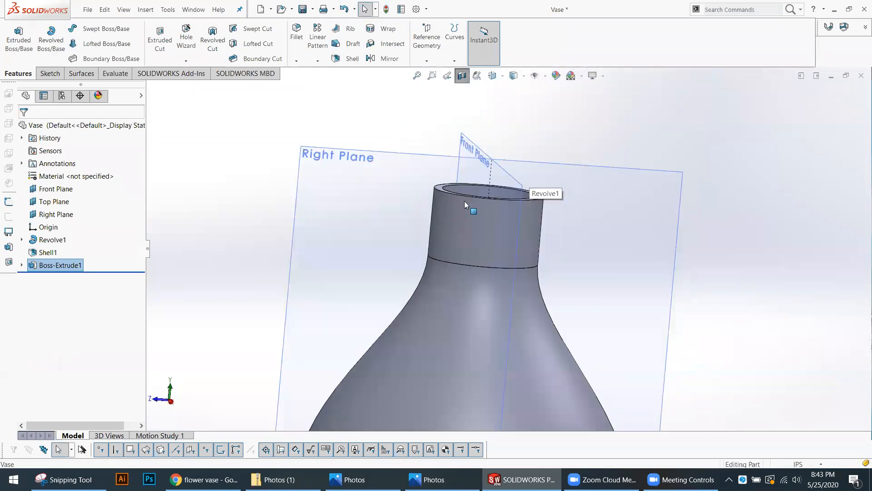
{"action": "scroll", "coordinate": [493, 213], "scroll_direction": "up", "scroll_amount": 5}
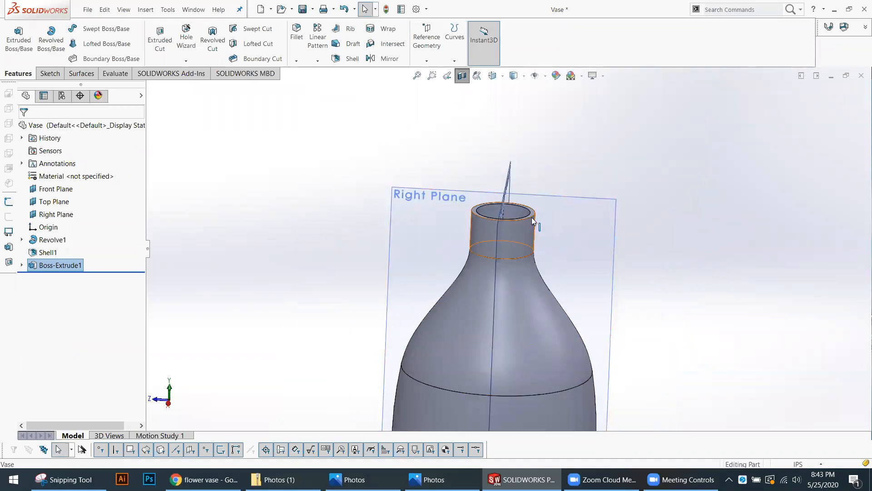
{"action": "scroll", "coordinate": [550, 262], "scroll_direction": "up", "scroll_amount": 3}
{"action": "middle_click_drag", "start_coordinate": [551, 262], "coordinate": [539, 180]}
{"action": "scroll", "coordinate": [521, 287], "scroll_direction": "down", "scroll_amount": 5}
{"action": "scroll", "coordinate": [523, 250], "scroll_direction": "up", "scroll_amount": 5}
{"action": "scroll", "coordinate": [538, 181], "scroll_direction": "up", "scroll_amount": 3}
{"action": "scroll", "coordinate": [539, 181], "scroll_direction": "down", "scroll_amount": 6}
{"action": "middle_click_drag", "start_coordinate": [522, 223], "coordinate": [500, 210]}
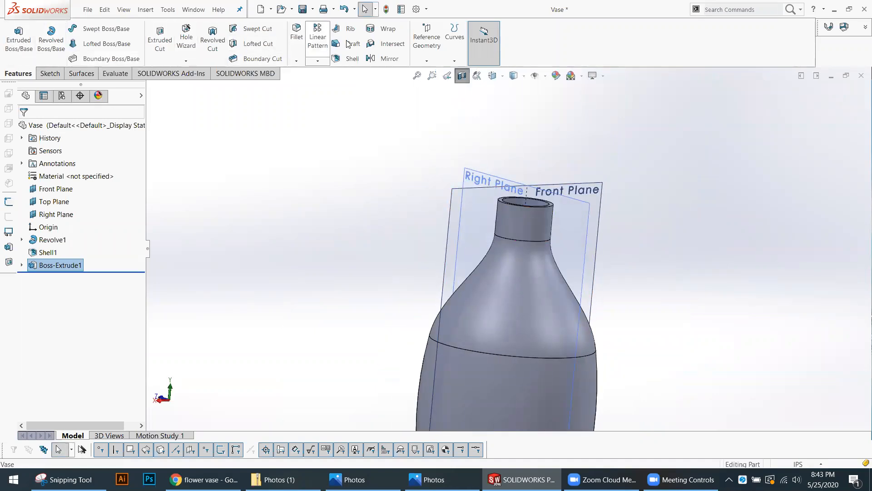
Step: Start a constant-size fillet on the outer edge of the vase's rim with a 0.05 in radius
{"action": "left_click", "coordinate": [297, 38]}
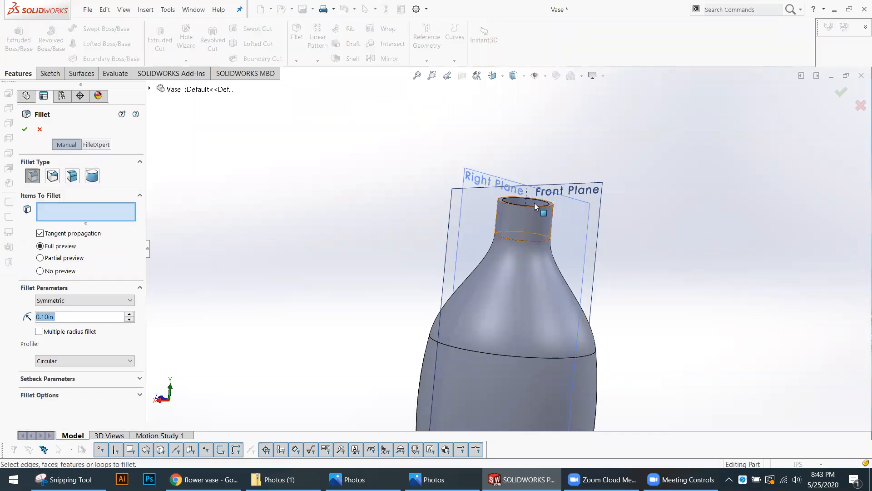
{"action": "scroll", "coordinate": [535, 206], "scroll_direction": "down", "scroll_amount": 3}
{"action": "scroll", "coordinate": [522, 248], "scroll_direction": "down", "scroll_amount": 3}
{"action": "middle_click_drag", "start_coordinate": [522, 249], "coordinate": [496, 273]}
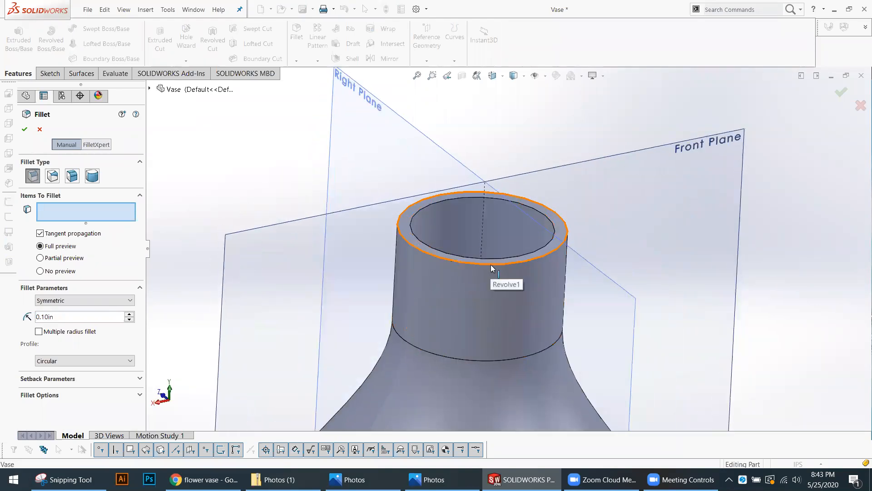
{"action": "left_click", "coordinate": [491, 267]}
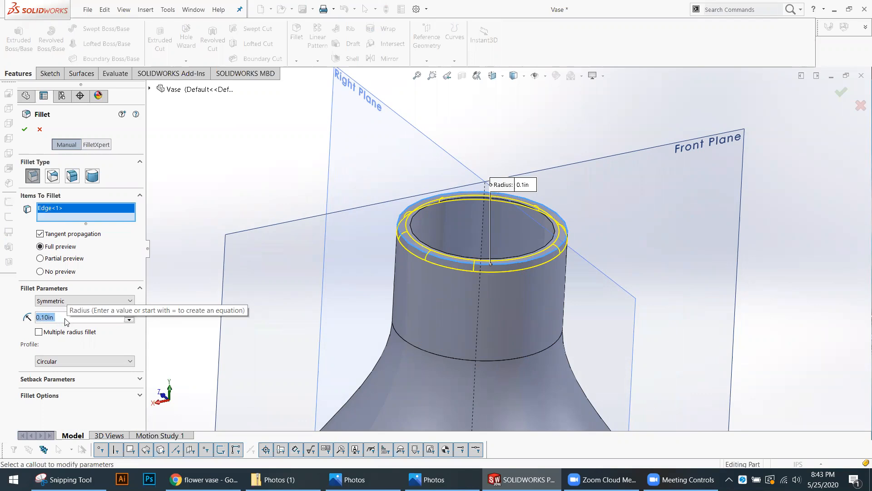
{"action": "type", "text": ".05"}
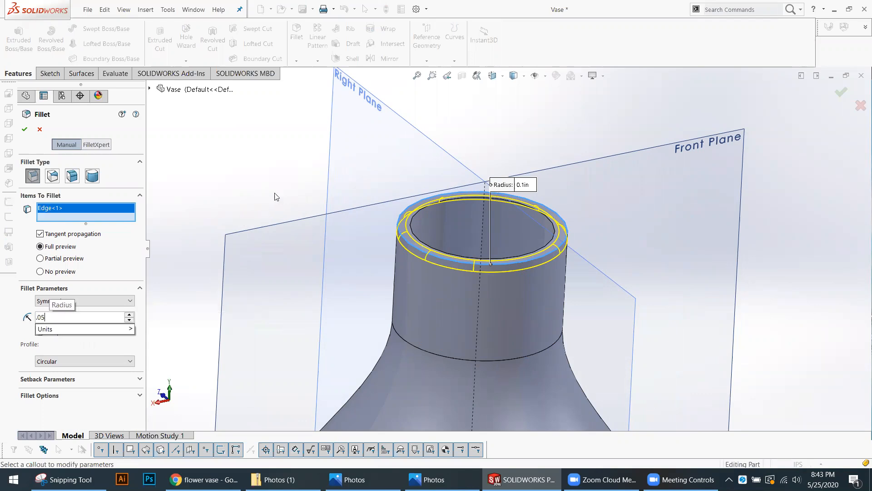
{"action": "key", "text": "Return"}
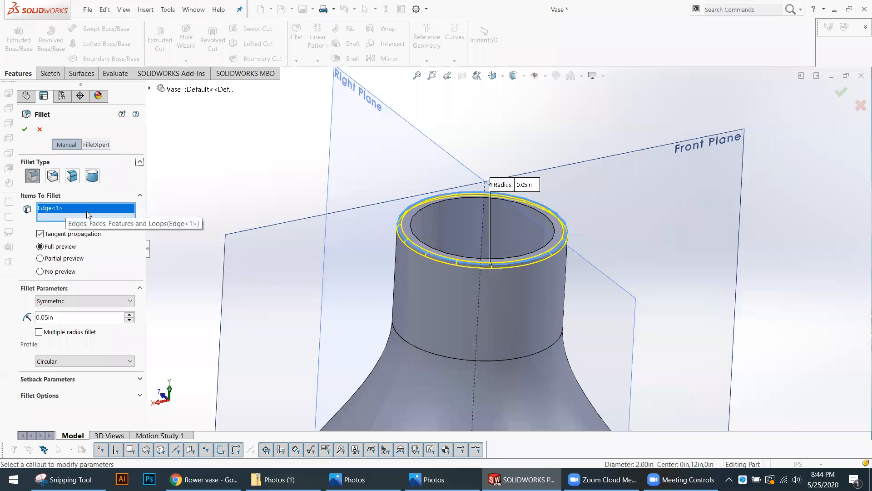
Step: Add the rim's flat top face to the items to fillet and remove the separately selected outer edge
{"action": "scroll", "coordinate": [514, 218], "scroll_direction": "down", "scroll_amount": 3}
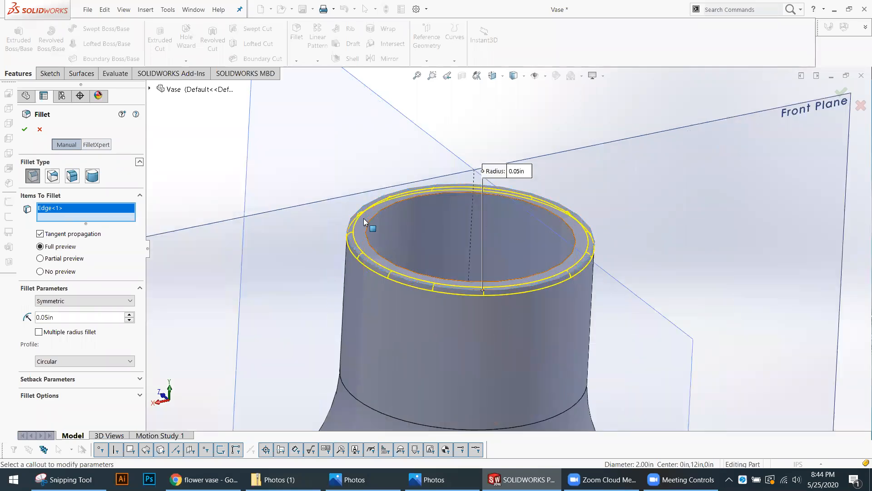
{"action": "left_click", "coordinate": [363, 221]}
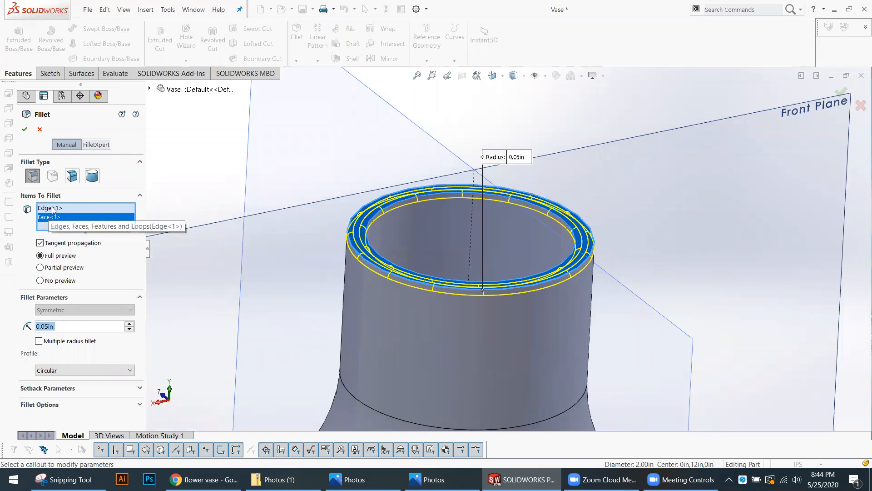
{"action": "left_click", "coordinate": [55, 208]}
{"action": "right_click", "coordinate": [64, 218]}
{"action": "left_click", "coordinate": [77, 224]}
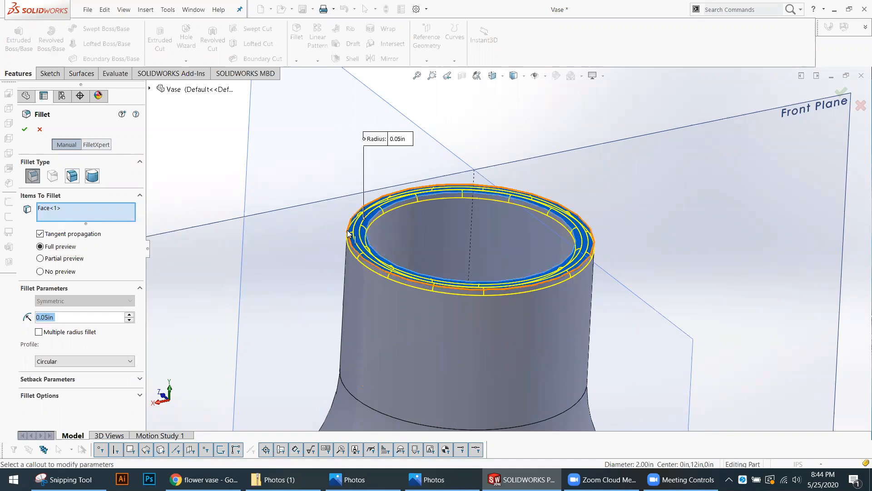
Step: Add the circular edge of the vase's base to the fillet and check its preview
{"action": "scroll", "coordinate": [444, 313], "scroll_direction": "up", "scroll_amount": 10}
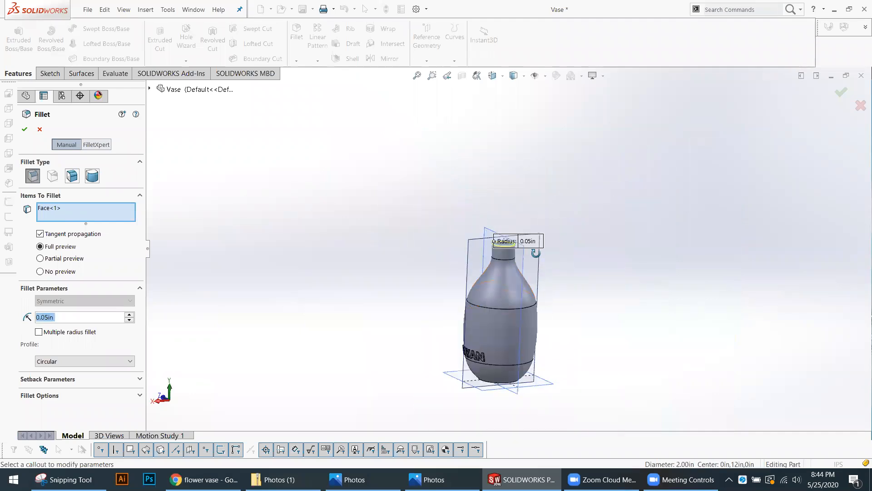
{"action": "scroll", "coordinate": [500, 359], "scroll_direction": "down", "scroll_amount": 5}
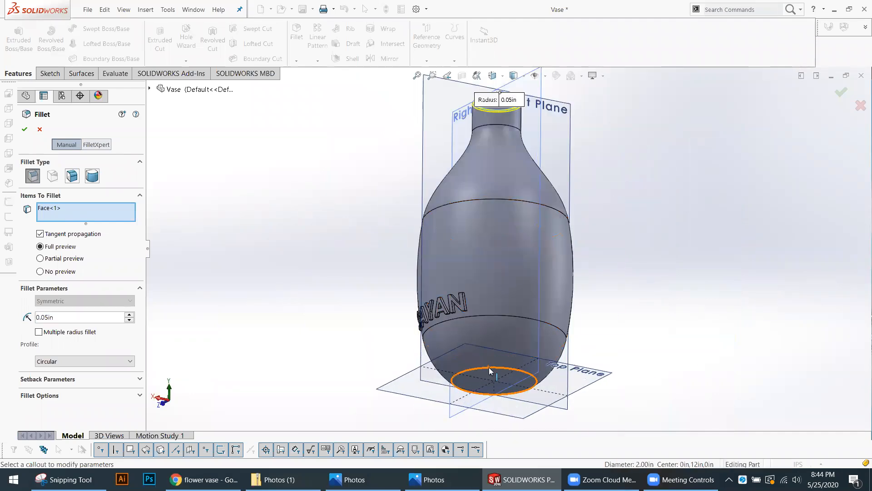
{"action": "left_click", "coordinate": [490, 371]}
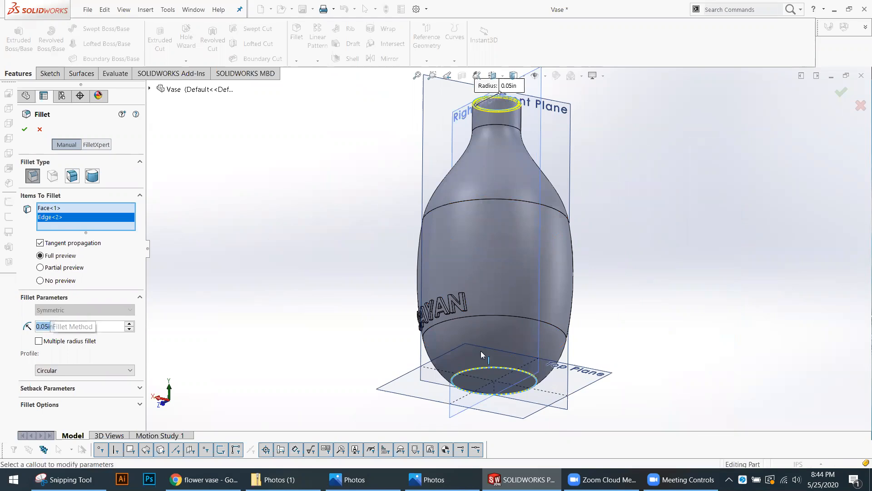
{"action": "scroll", "coordinate": [454, 357], "scroll_direction": "down", "scroll_amount": 6}
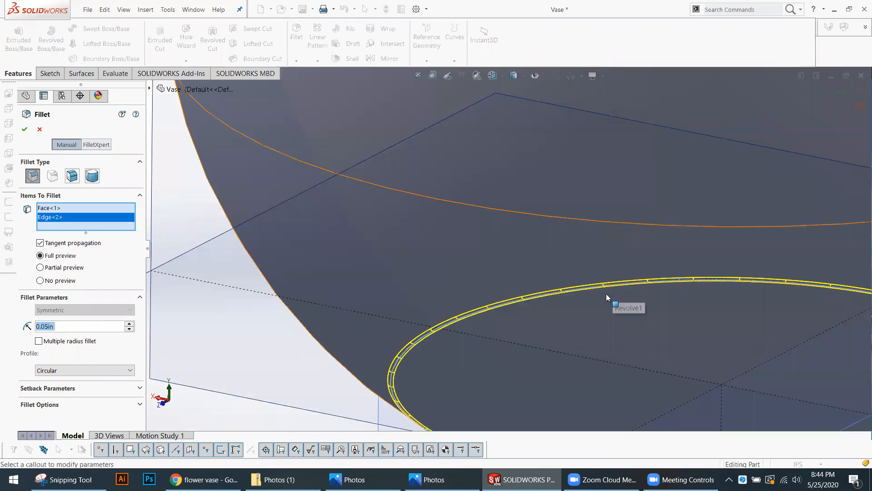
{"action": "scroll", "coordinate": [561, 211], "scroll_direction": "up", "scroll_amount": 8}
{"action": "scroll", "coordinate": [516, 183], "scroll_direction": "down", "scroll_amount": 3}
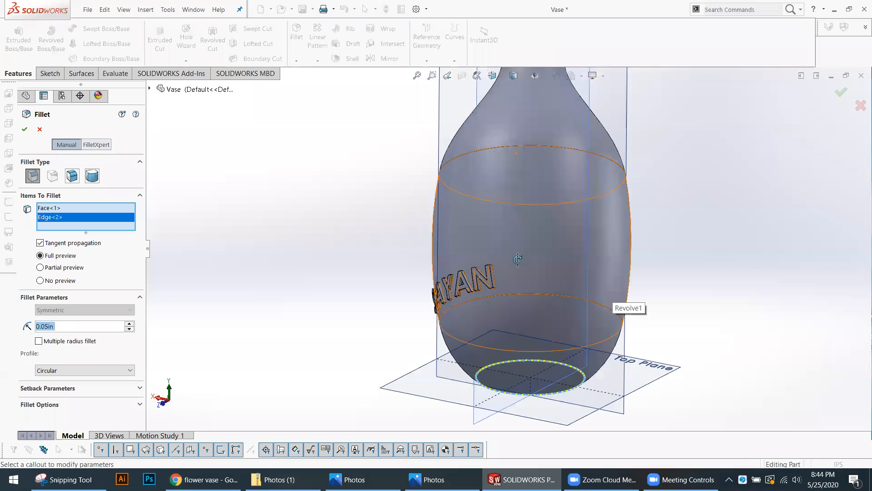
Step: Add the front faces of all five raised letters to the fillet selection
{"action": "middle_click_drag", "start_coordinate": [516, 183], "coordinate": [353, 309]}
{"action": "scroll", "coordinate": [352, 309], "scroll_direction": "down", "scroll_amount": 3}
{"action": "scroll", "coordinate": [355, 308], "scroll_direction": "down", "scroll_amount": 4}
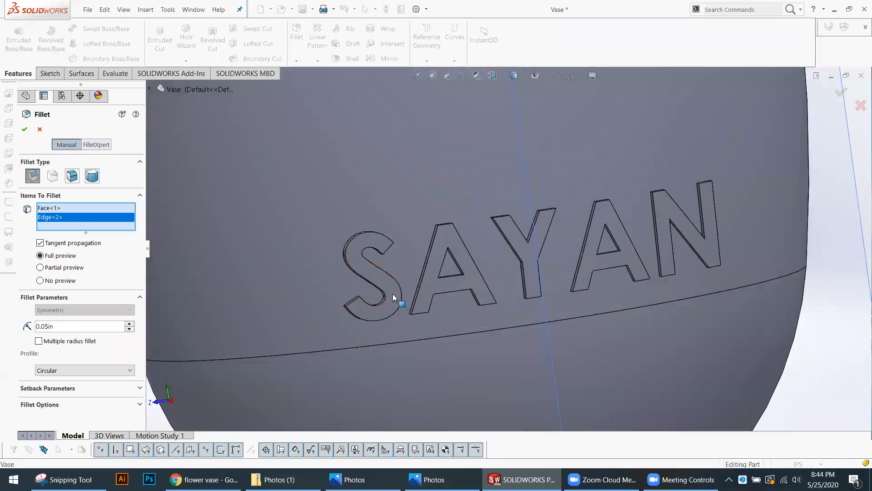
{"action": "left_click", "coordinate": [396, 298]}
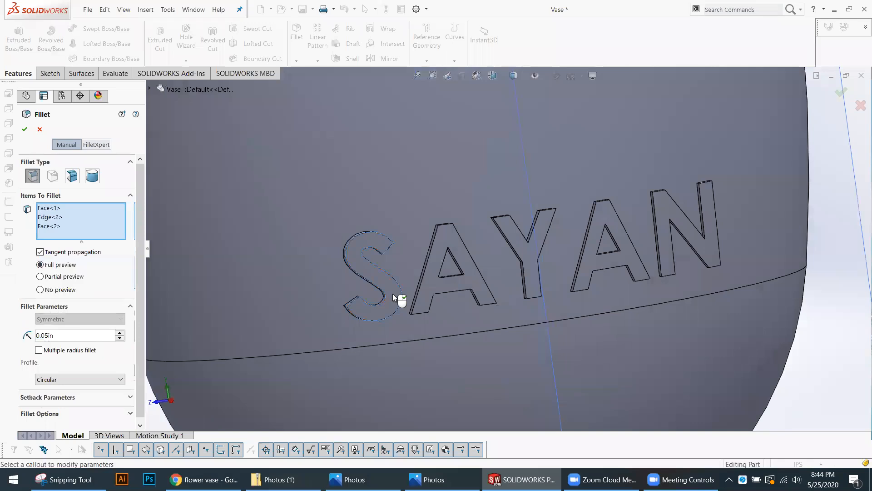
{"action": "left_click", "coordinate": [434, 274]}
{"action": "left_click", "coordinate": [528, 256]}
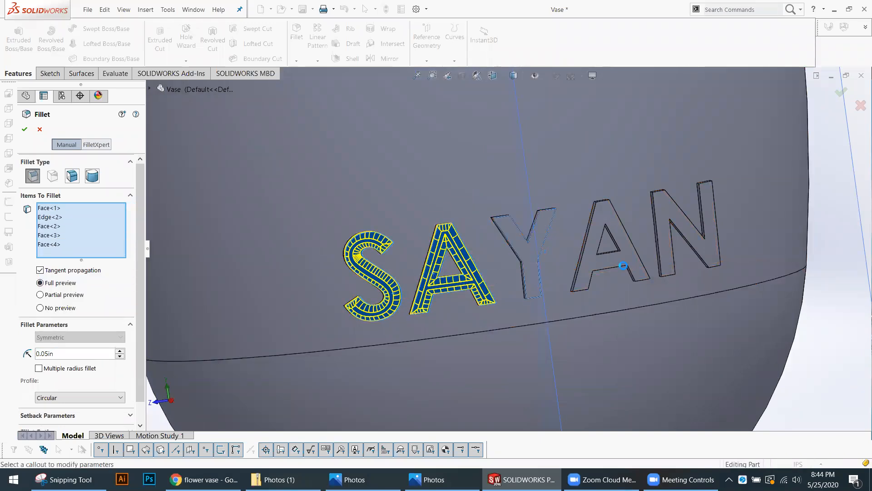
{"action": "left_click", "coordinate": [600, 268]}
{"action": "left_click", "coordinate": [662, 249]}
Step: Check the fillet preview on the whole vase and accept the fillet
{"action": "scroll", "coordinate": [659, 284], "scroll_direction": "up", "scroll_amount": 5}
{"action": "middle_click_drag", "start_coordinate": [660, 284], "coordinate": [609, 262]}
{"action": "scroll", "coordinate": [609, 263], "scroll_direction": "up", "scroll_amount": 3}
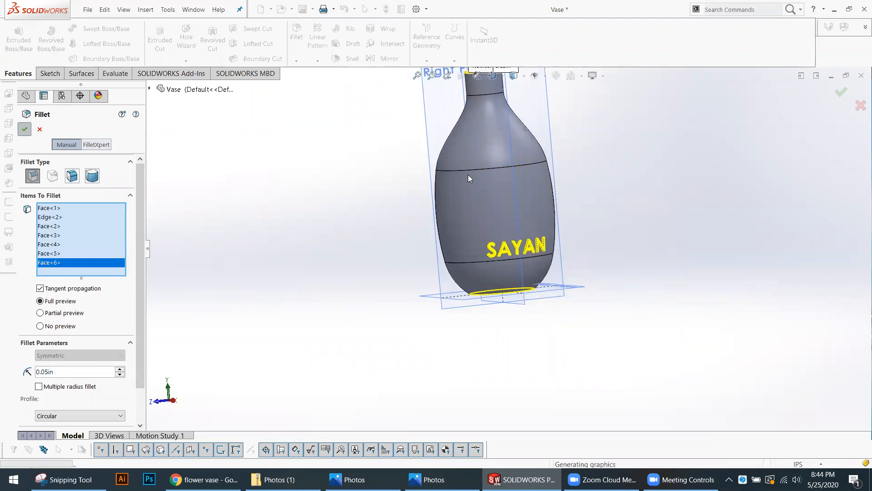
{"action": "key", "text": "Return"}
{"action": "scroll", "coordinate": [496, 186], "scroll_direction": "up", "scroll_amount": 2}
{"action": "mouse_move", "coordinate": [597, 177]}
{"action": "middle_mouse_down"}
{"action": "mouse_move", "coordinate": [619, 198]}
{"action": "mouse_move", "coordinate": [595, 178]}
{"action": "middle_mouse_up"}
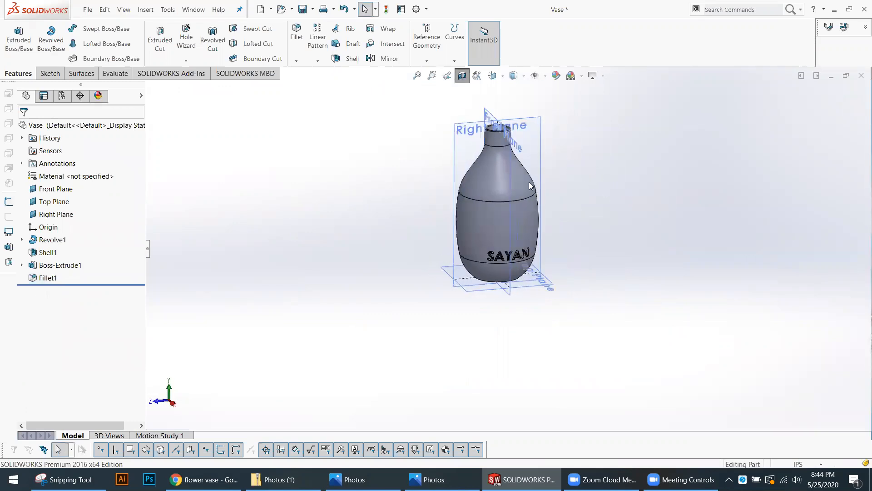
Step: Save the vase part and view the finished model
{"action": "left_click", "coordinate": [88, 11]}
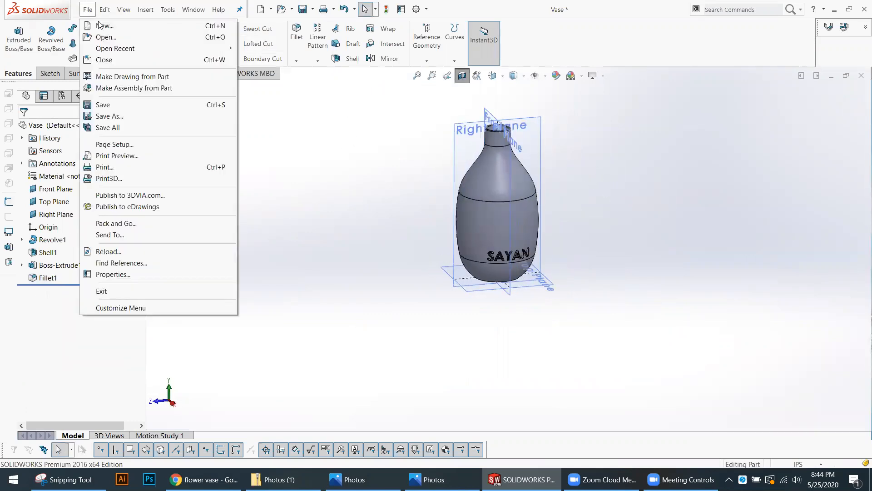
{"action": "left_click", "coordinate": [94, 101]}
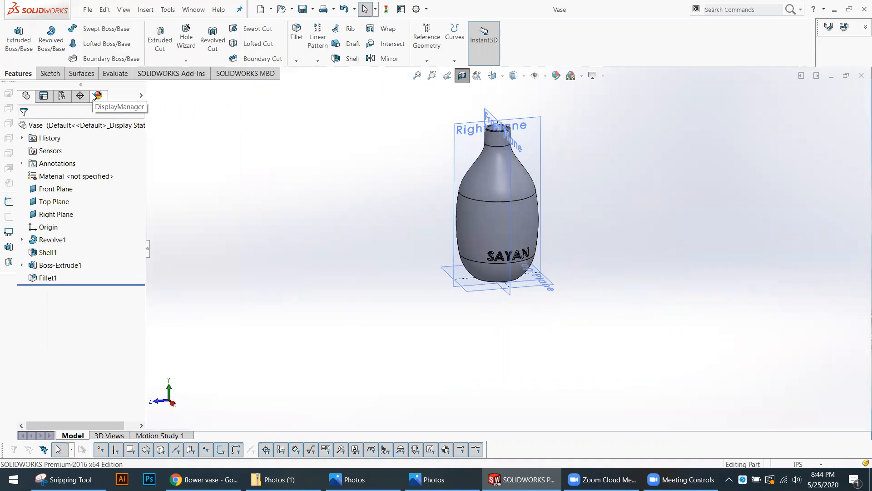
{"action": "middle_click_drag", "start_coordinate": [407, 225], "coordinate": [449, 183]}
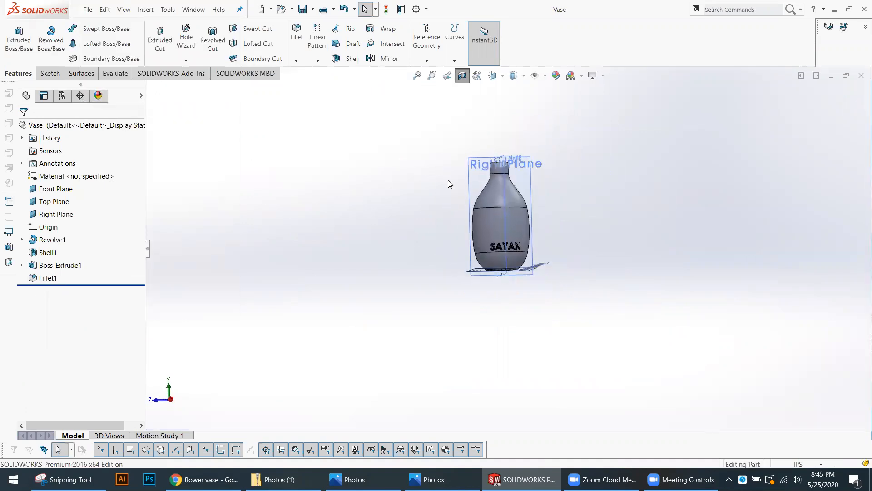